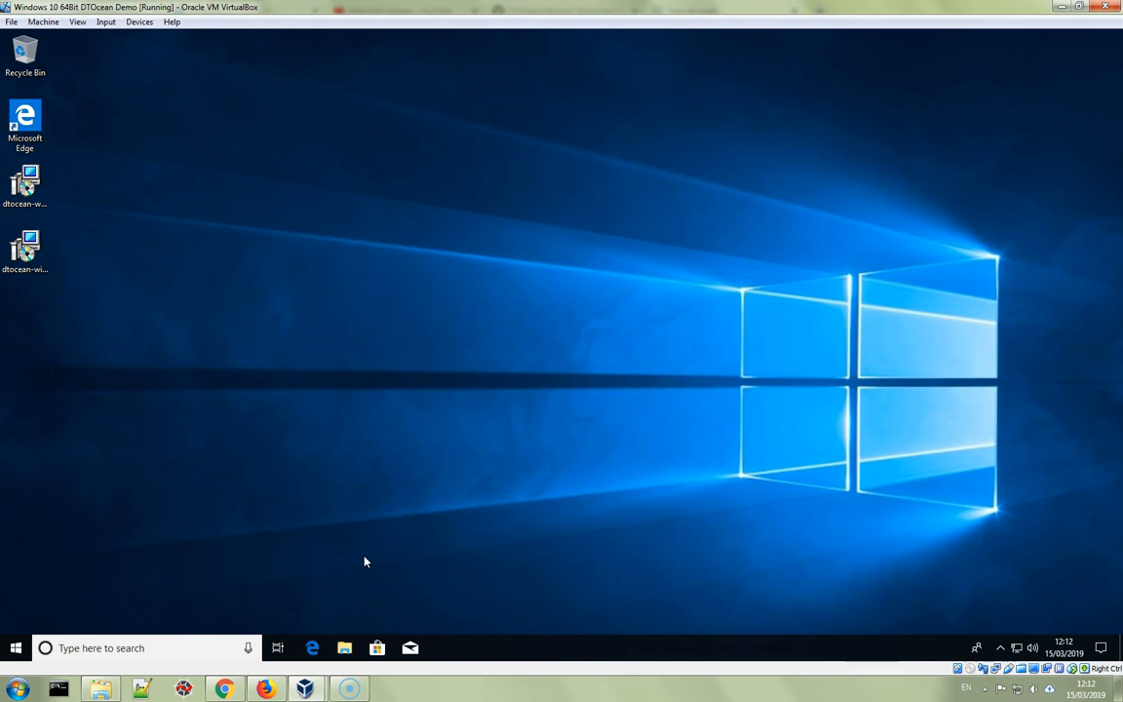
{"action": "left_click", "coordinate": [310, 648]}
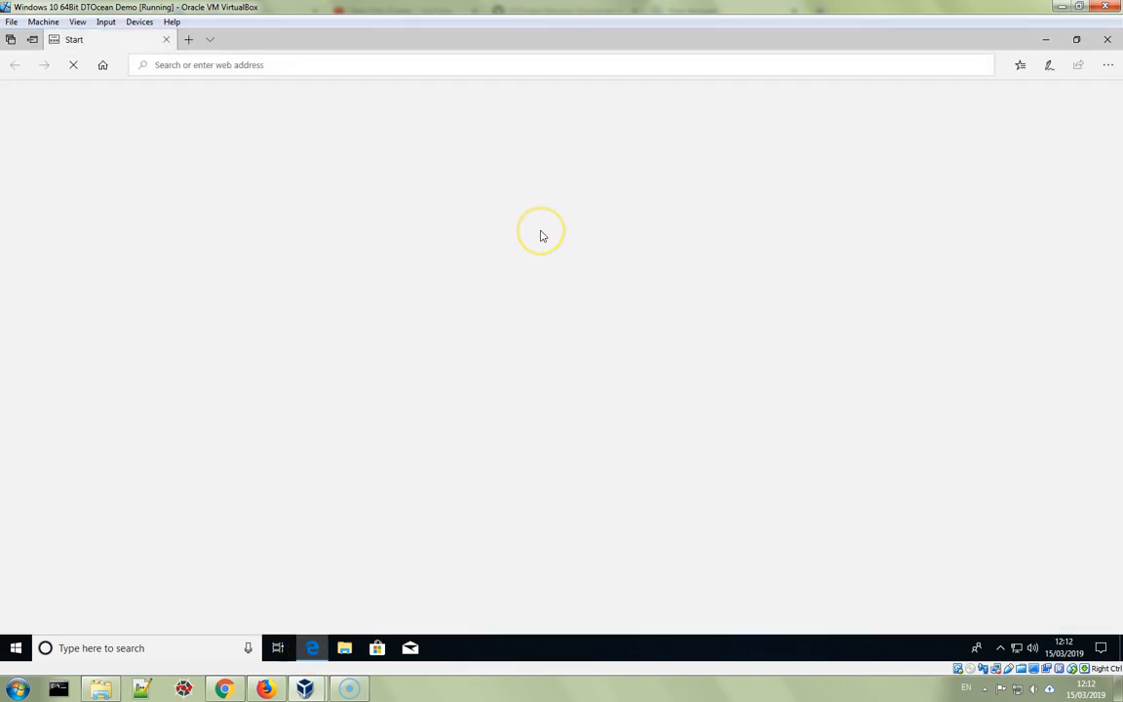
{"action": "type", "text": "www."}
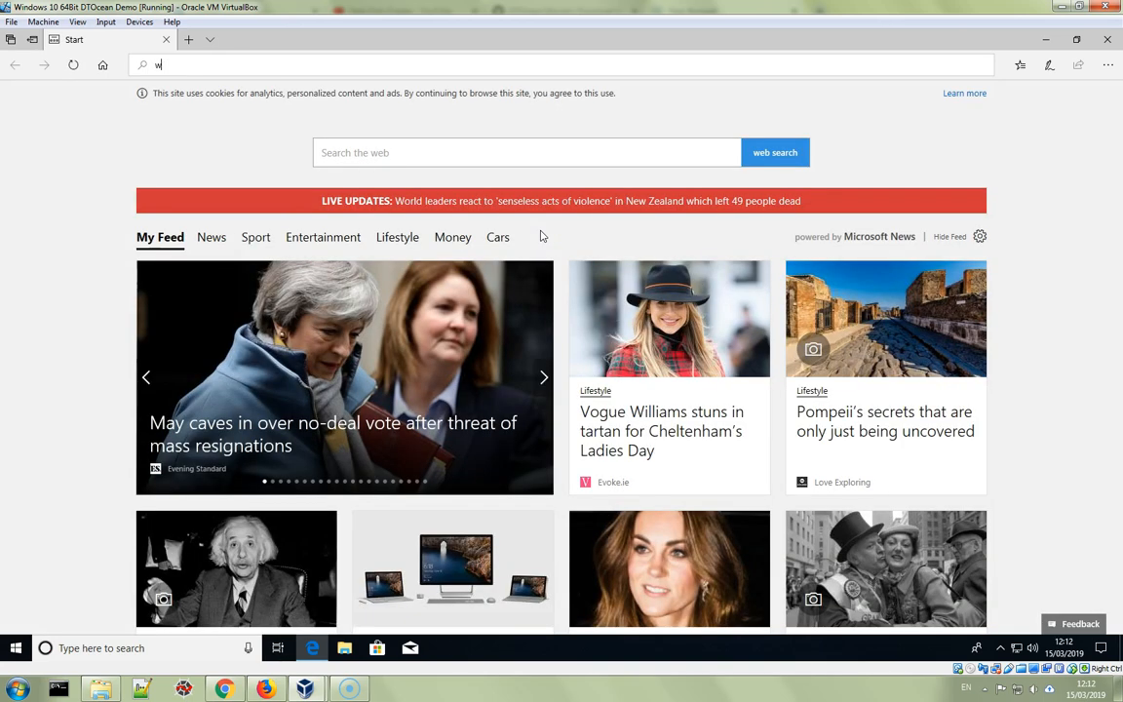
{"action": "key", "text": "End"}
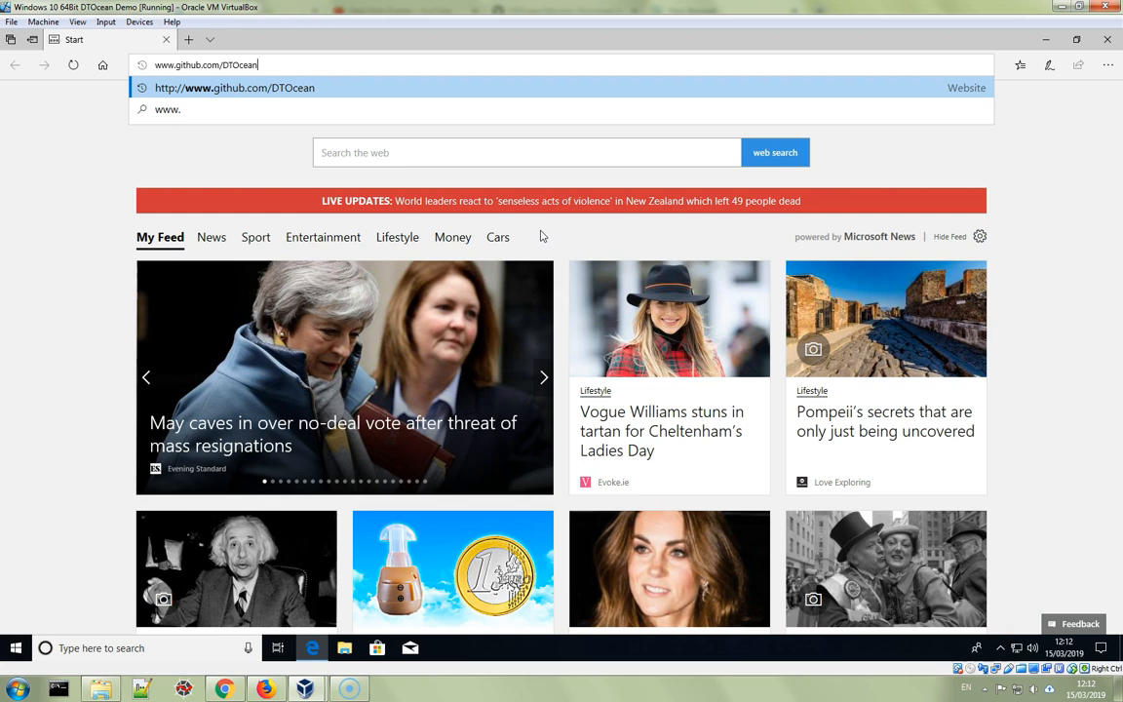
{"action": "key", "text": "Return"}
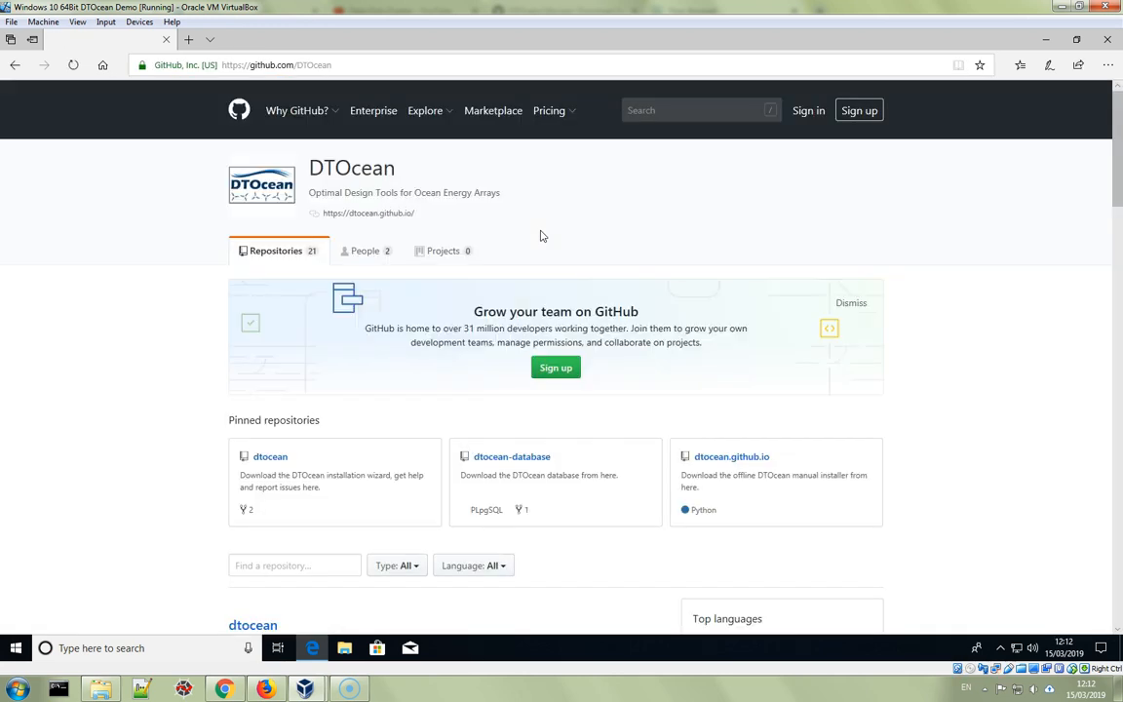
- Open the pinned dtocean repository and go to its Releases page from the README's Wizard Based Installer section
{"action": "scroll", "coordinate": [59, 464], "scroll_direction": "down", "scroll_amount": 1}
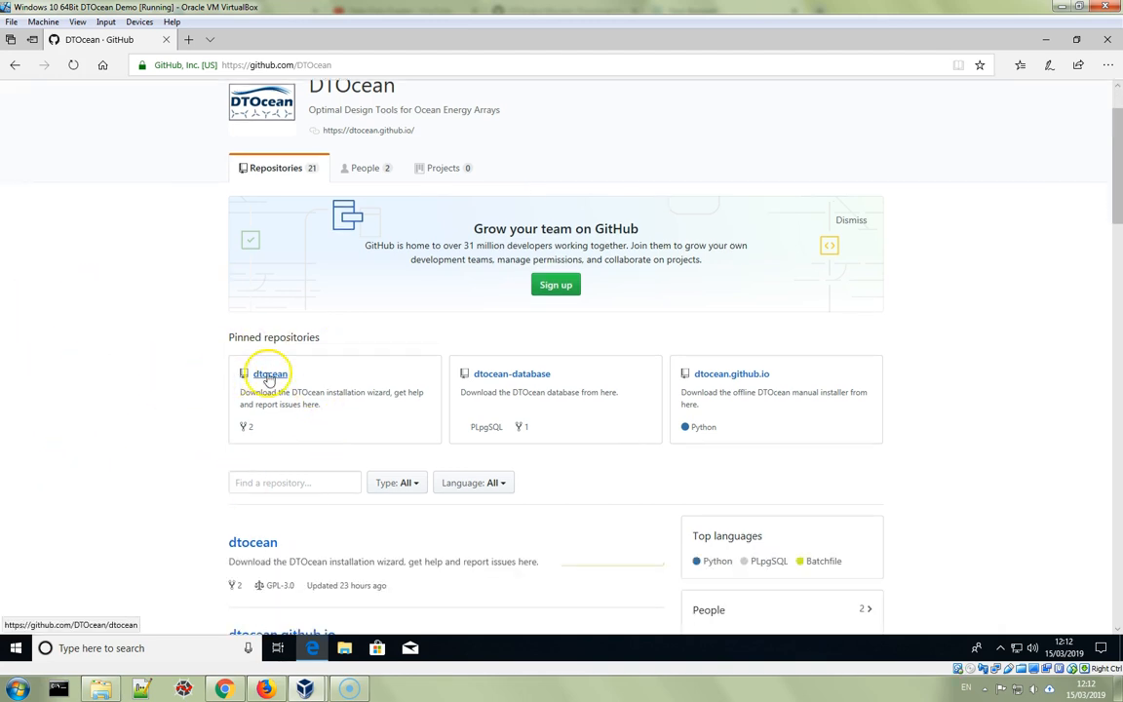
{"action": "left_click", "coordinate": [274, 378]}
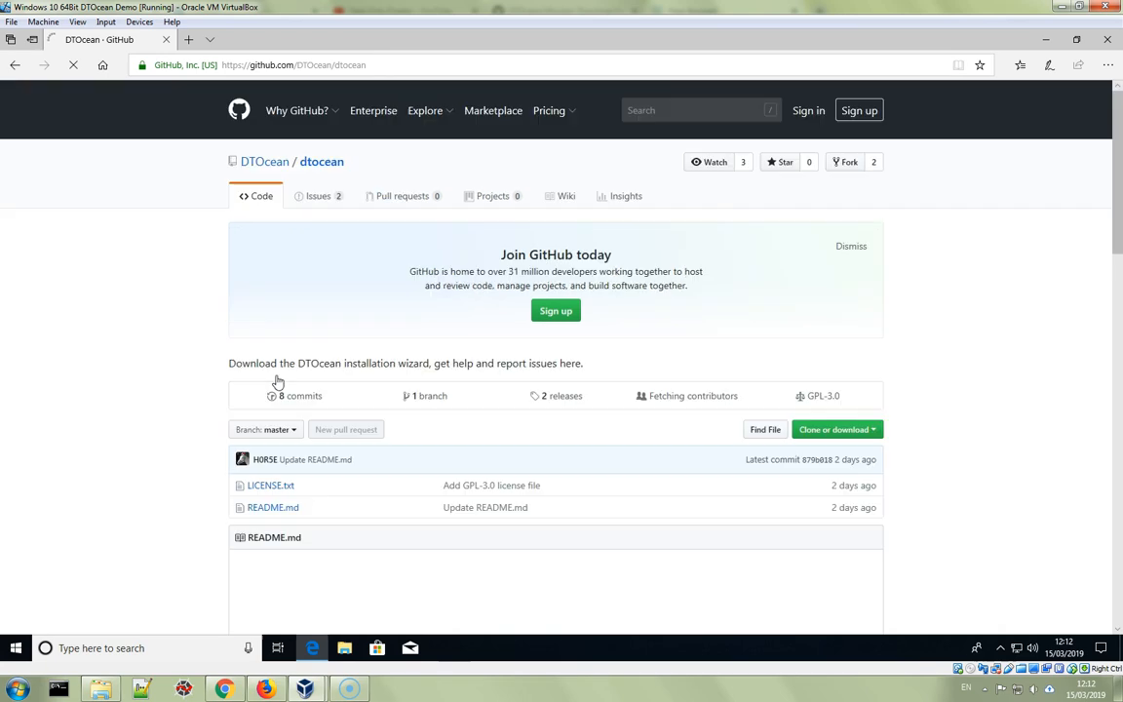
{"action": "scroll", "coordinate": [156, 426], "scroll_direction": "down", "scroll_amount": 1}
{"action": "scroll", "coordinate": [156, 426], "scroll_direction": "up", "scroll_amount": 2}
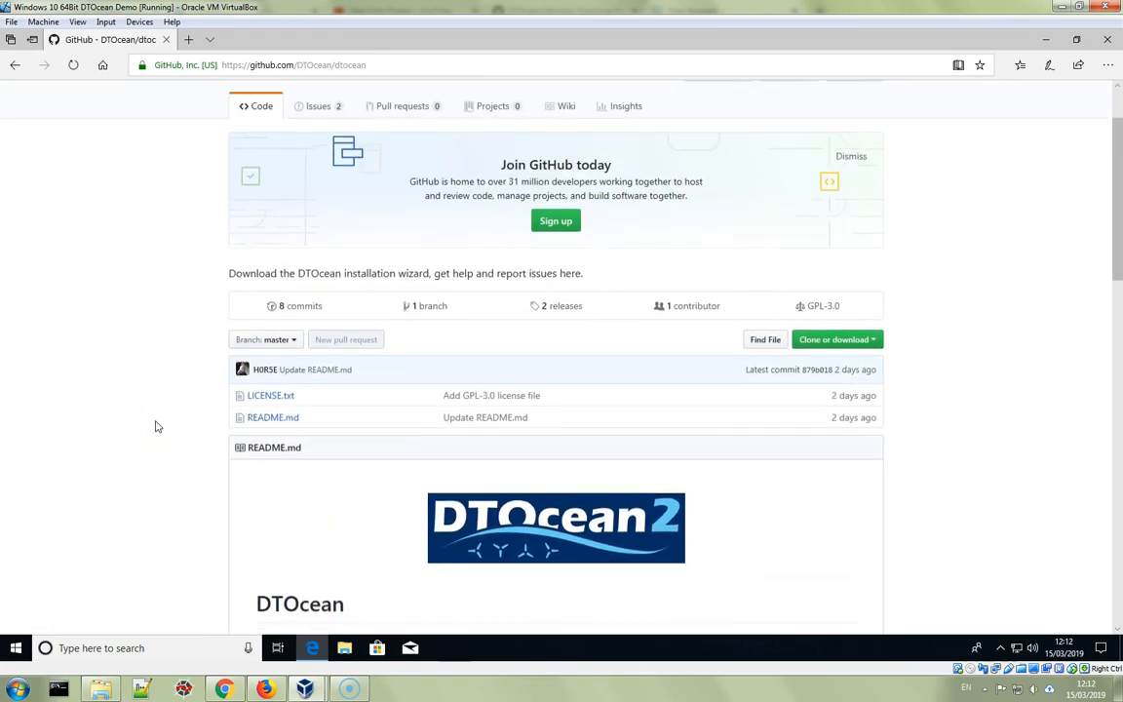
{"action": "scroll", "coordinate": [156, 426], "scroll_direction": "down", "scroll_amount": 2}
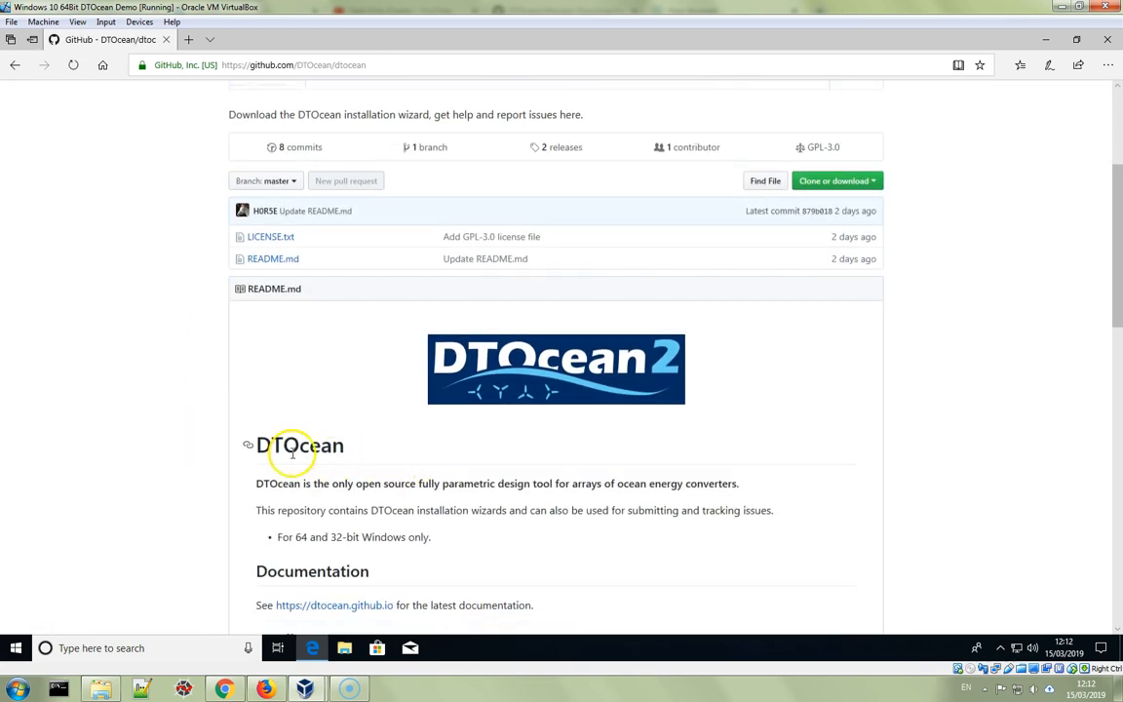
{"action": "scroll", "coordinate": [264, 448], "scroll_direction": "down", "scroll_amount": 1}
{"action": "scroll", "coordinate": [112, 490], "scroll_direction": "down", "scroll_amount": 4}
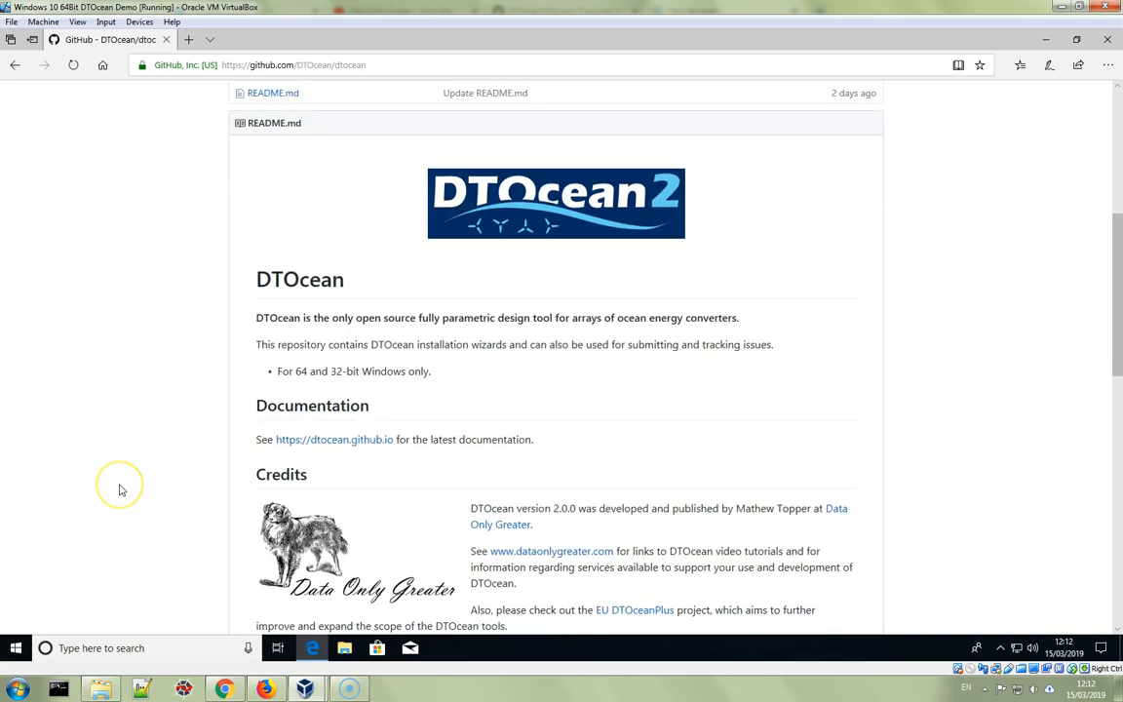
{"action": "scroll", "coordinate": [119, 489], "scroll_direction": "down", "scroll_amount": 1}
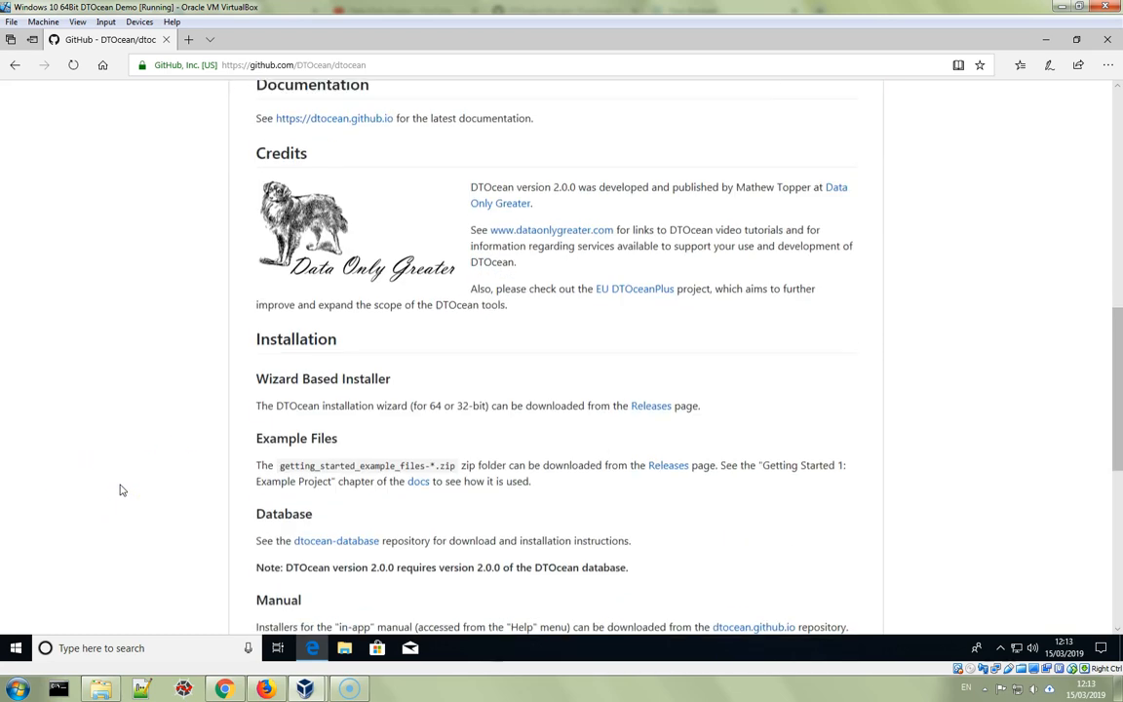
{"action": "left_click", "coordinate": [659, 400]}
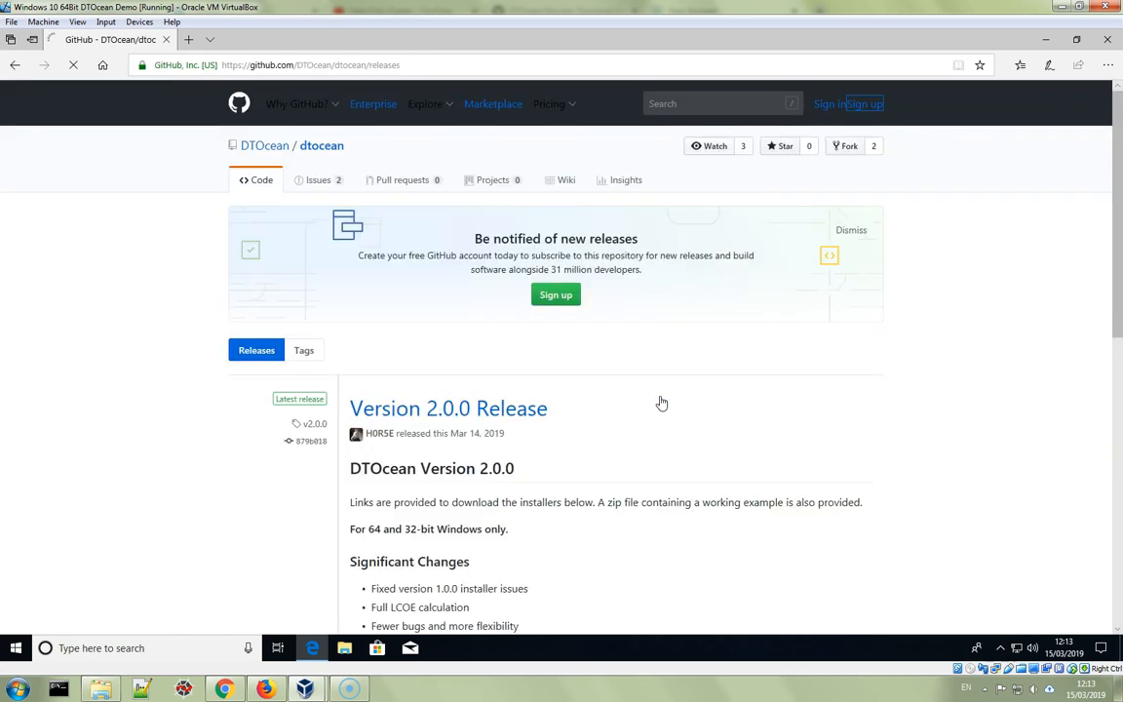
- Start saving the dtocean-win-64-2.0.0.exe installer from the Version 2.0.0 release, and cancel the download
{"action": "scroll", "coordinate": [661, 402], "scroll_direction": "down", "scroll_amount": 2}
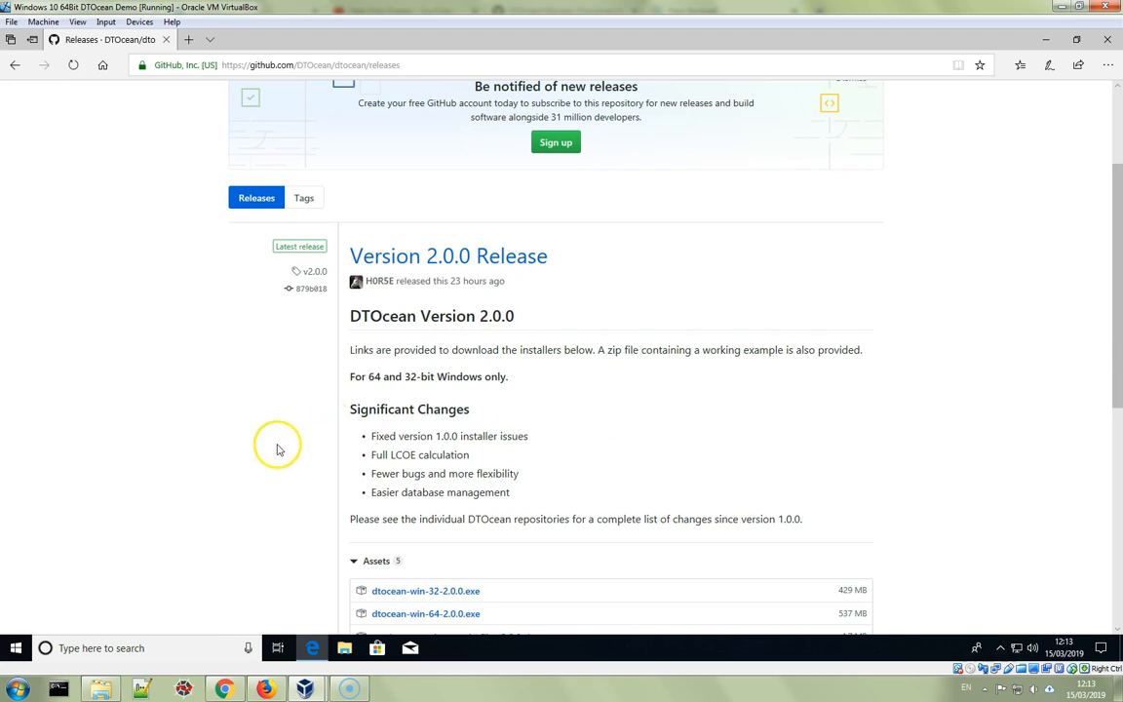
{"action": "scroll", "coordinate": [277, 447], "scroll_direction": "down", "scroll_amount": 1}
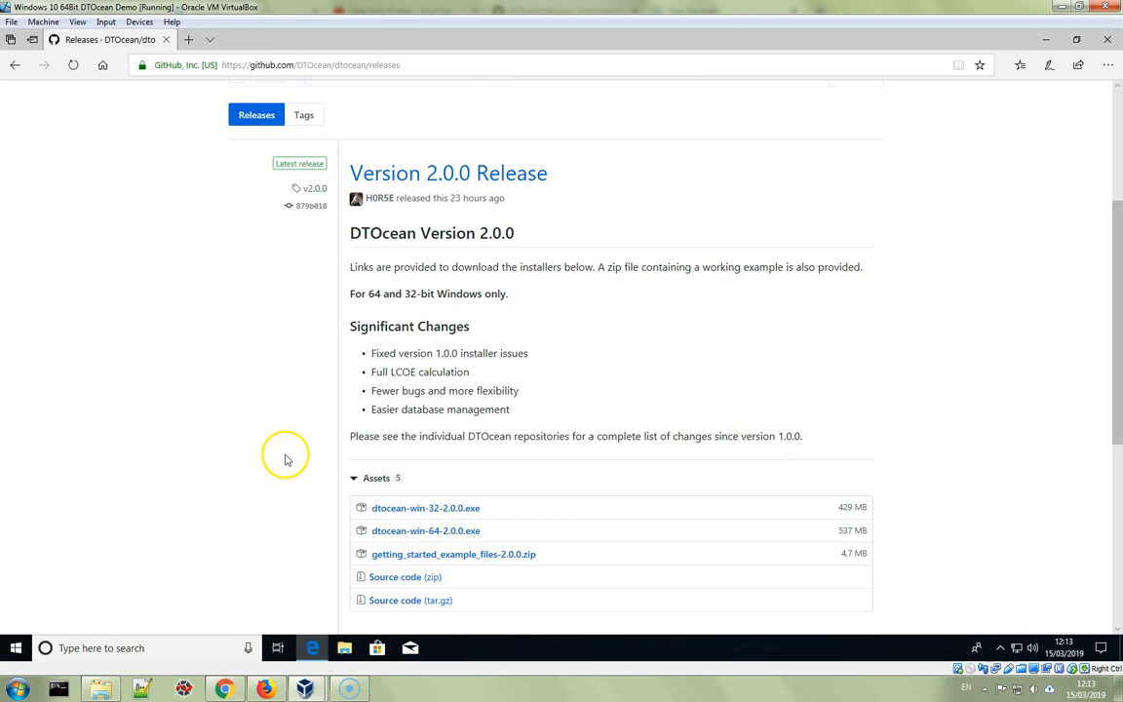
{"action": "scroll", "coordinate": [283, 468], "scroll_direction": "down", "scroll_amount": 1}
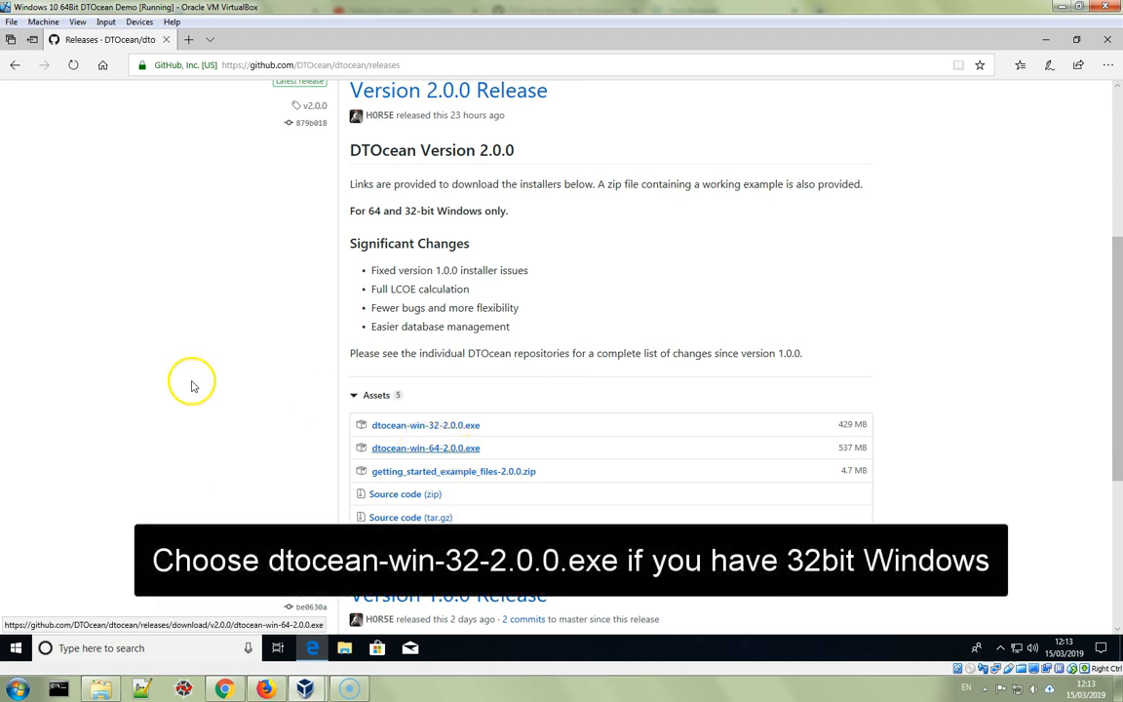
{"action": "left_click", "coordinate": [435, 448]}
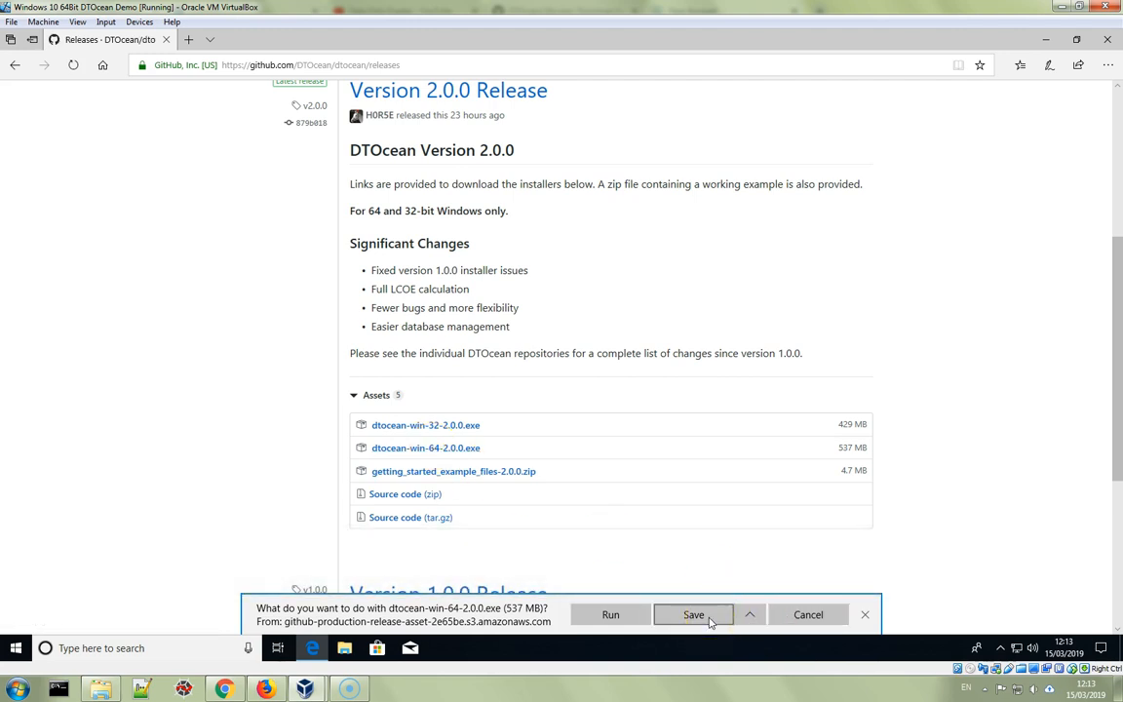
{"action": "left_click", "coordinate": [693, 615]}
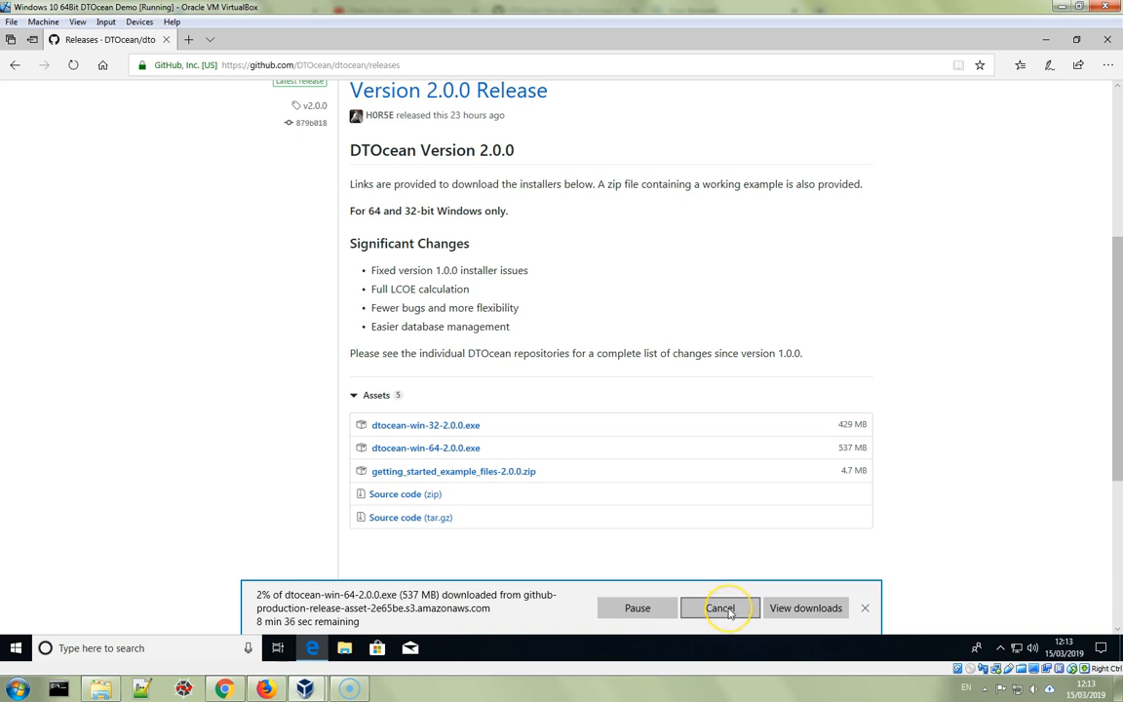
{"action": "left_click", "coordinate": [721, 608]}
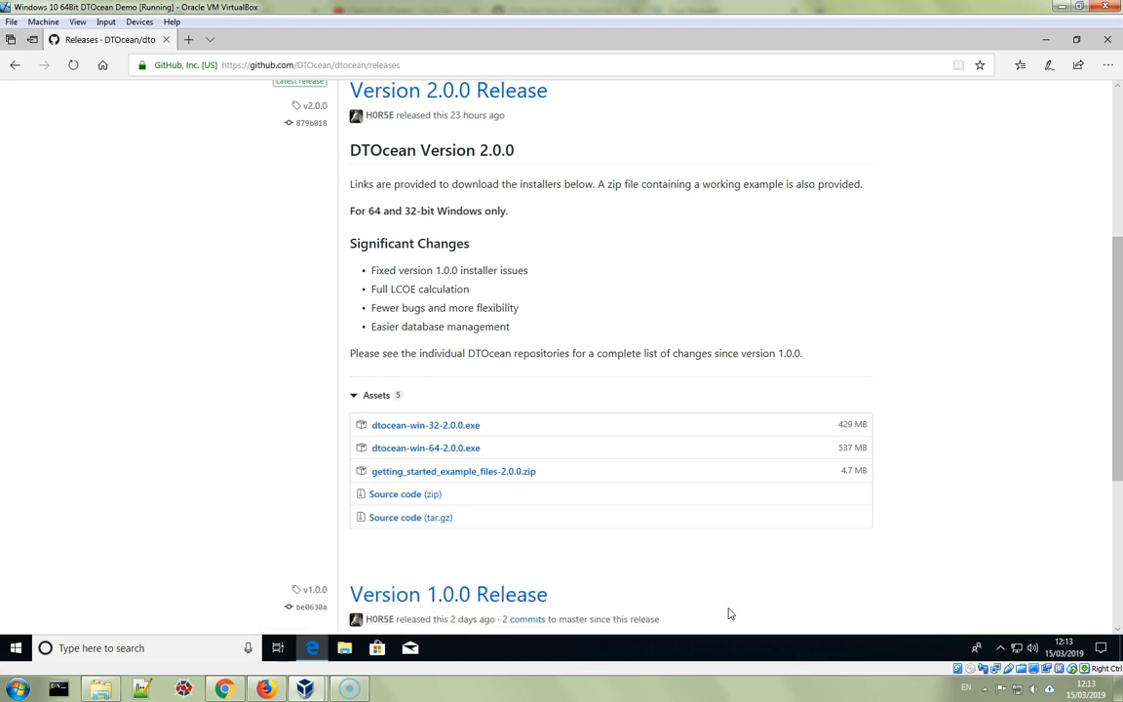
- Check the desktop for the dtocean-win-64-2.0.0 installer and return to the releases page in Edge
{"action": "left_click", "coordinate": [1119, 646]}
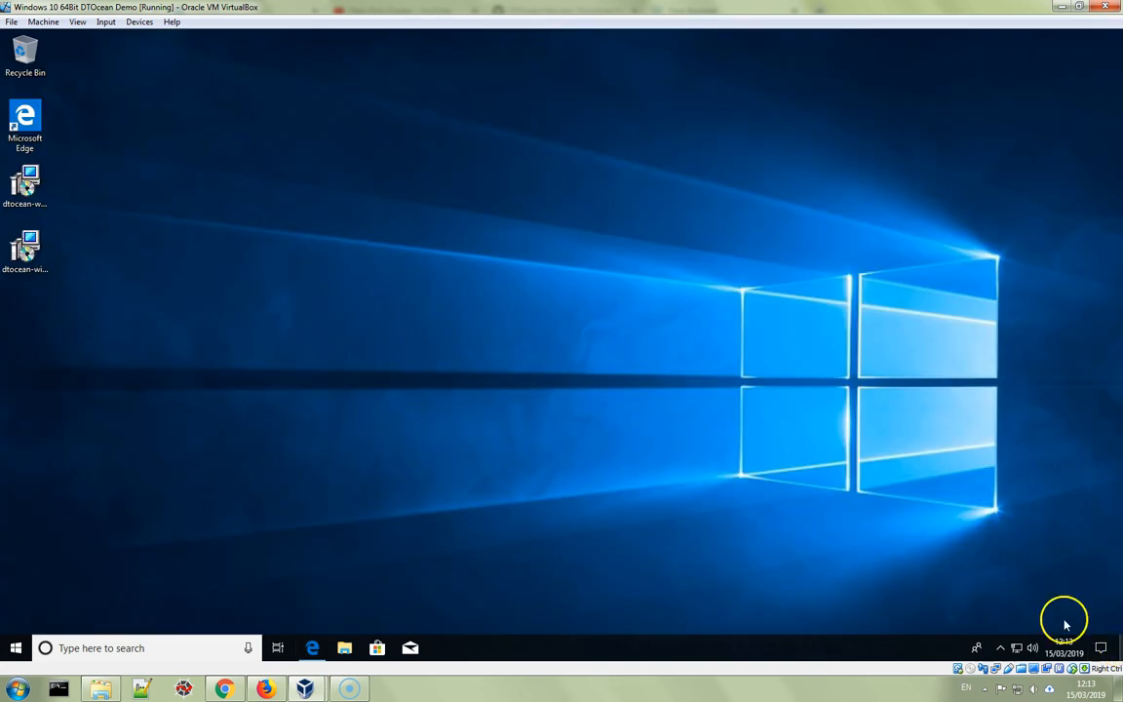
{"action": "left_click", "coordinate": [29, 255]}
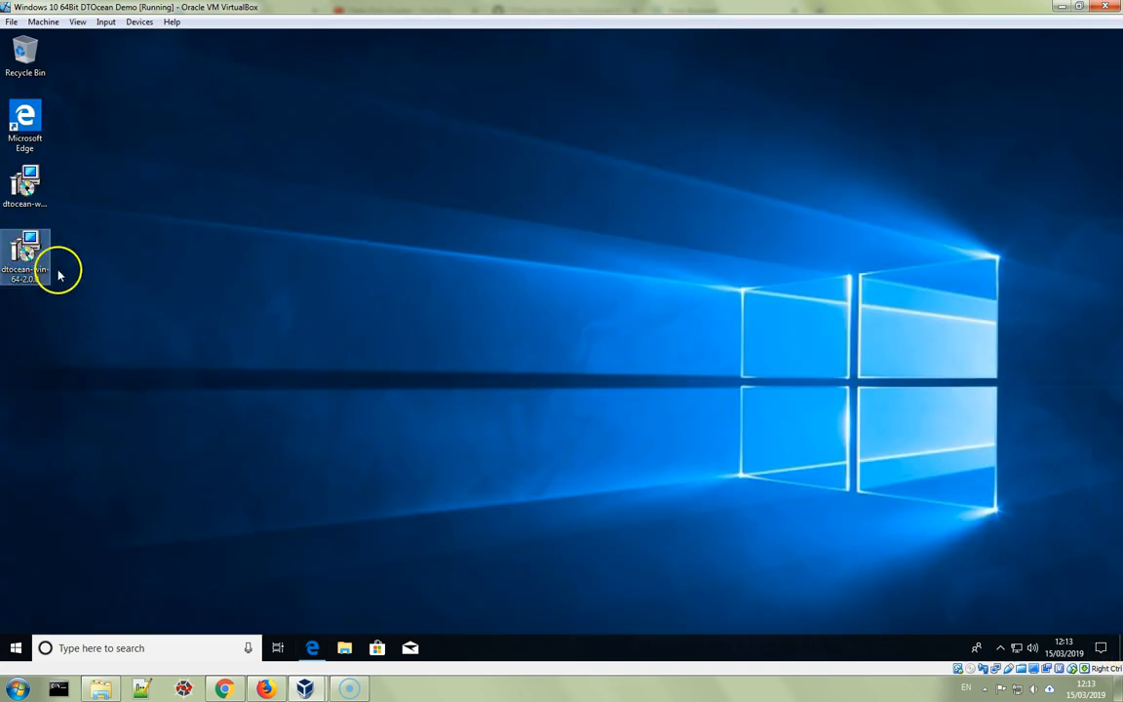
{"action": "left_click", "coordinate": [314, 647]}
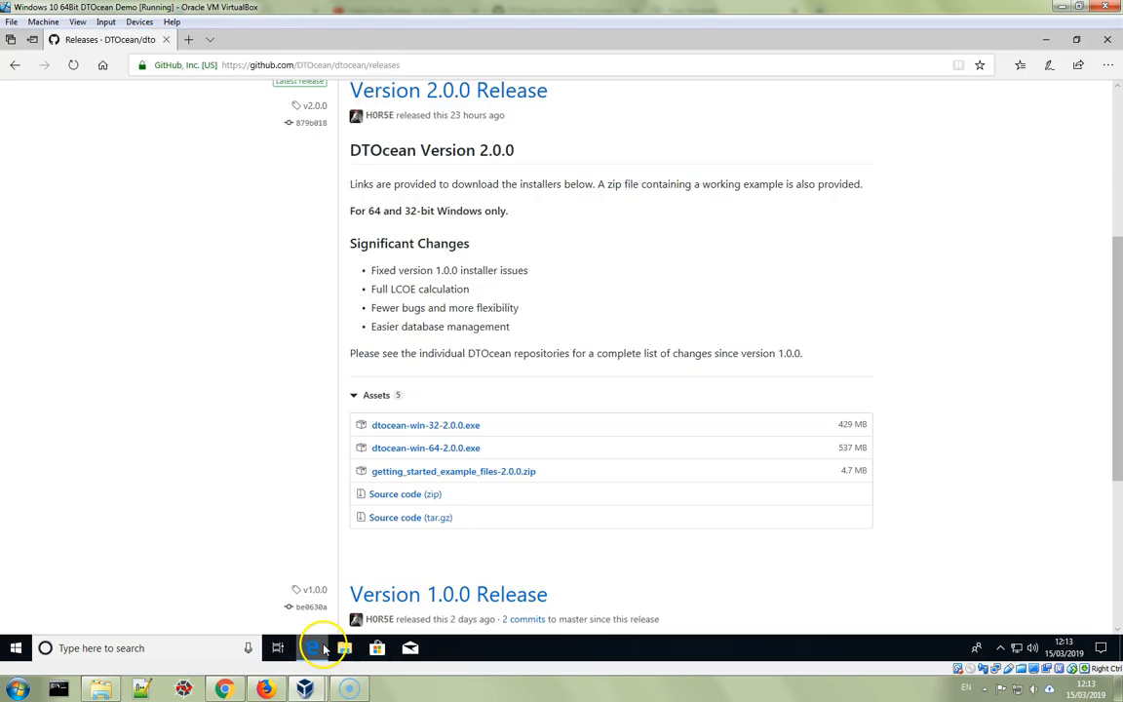
- Download getting_started_example_files-2.0.0.zip and move it from the Downloads folder to the Desktop
{"action": "left_click", "coordinate": [462, 476]}
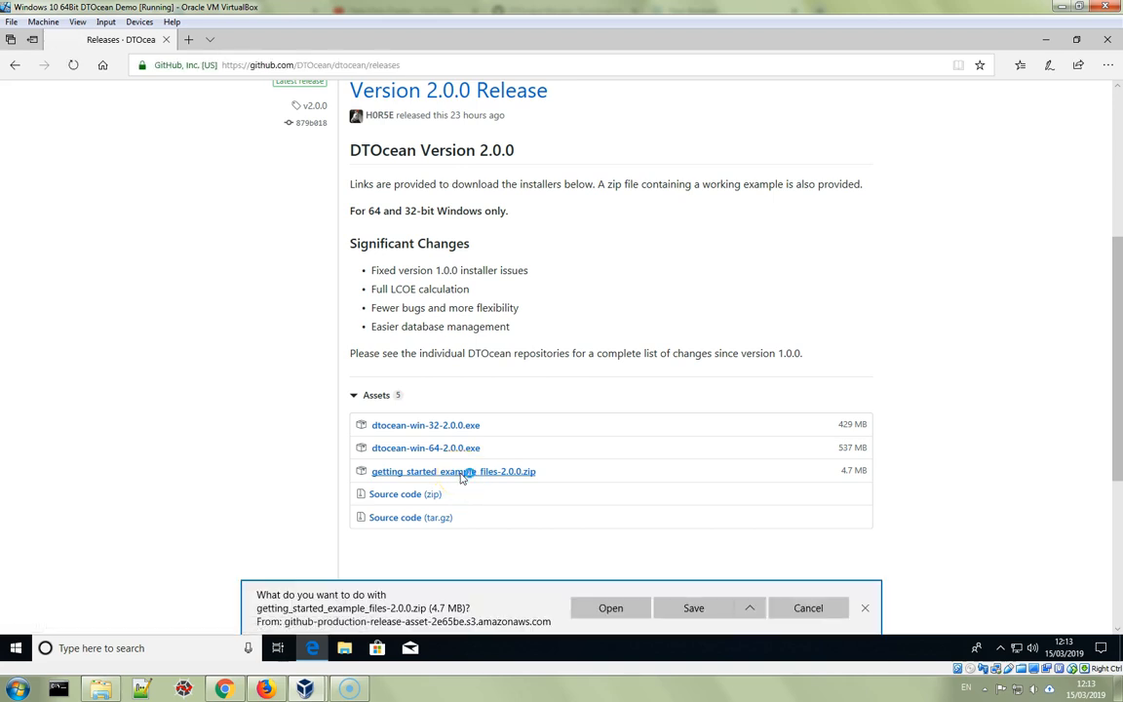
{"action": "left_click", "coordinate": [693, 607]}
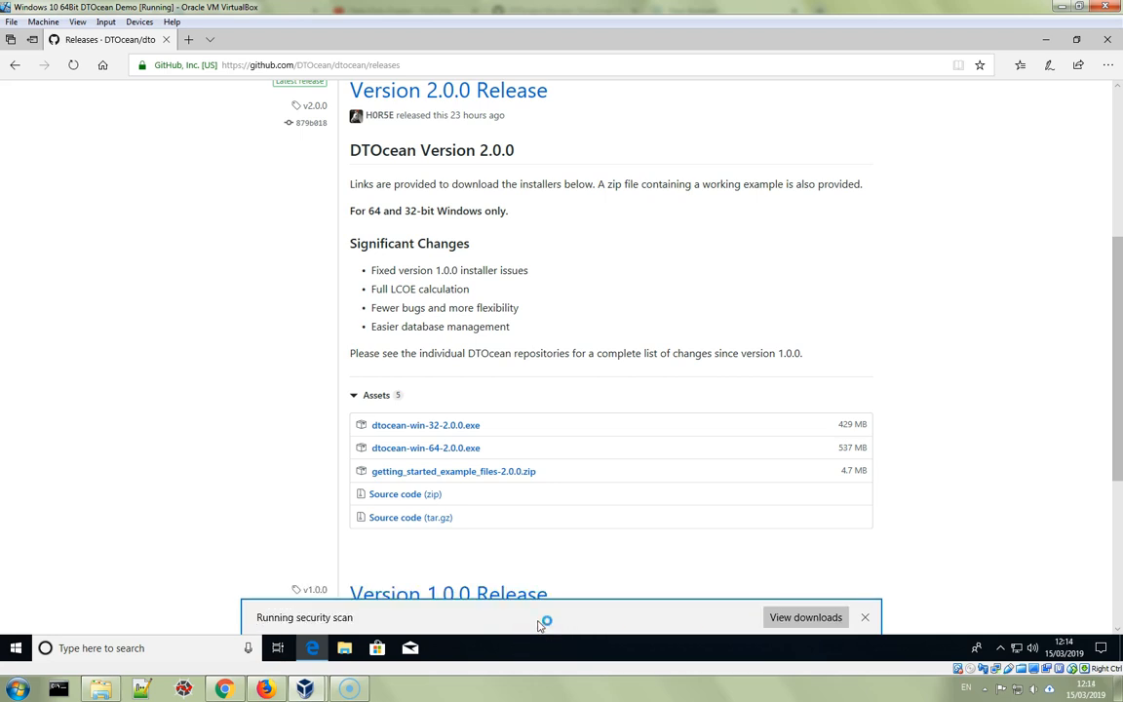
{"action": "left_click", "coordinate": [733, 624]}
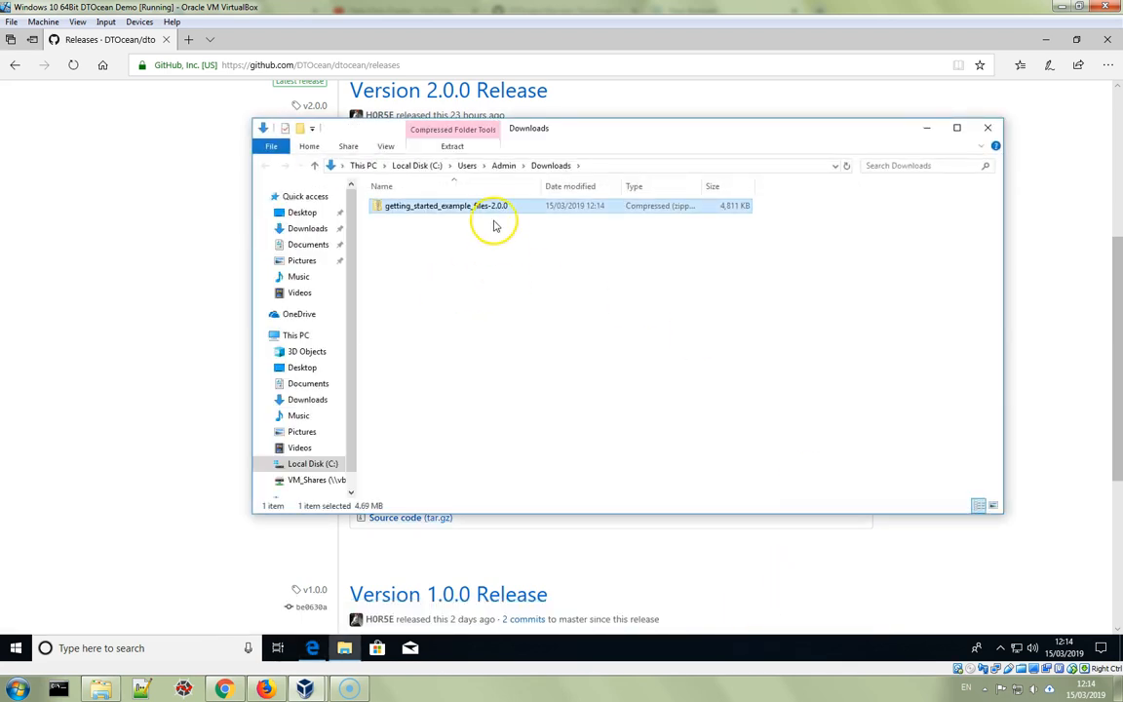
{"action": "left_click_drag", "start_coordinate": [461, 213], "coordinate": [296, 217]}
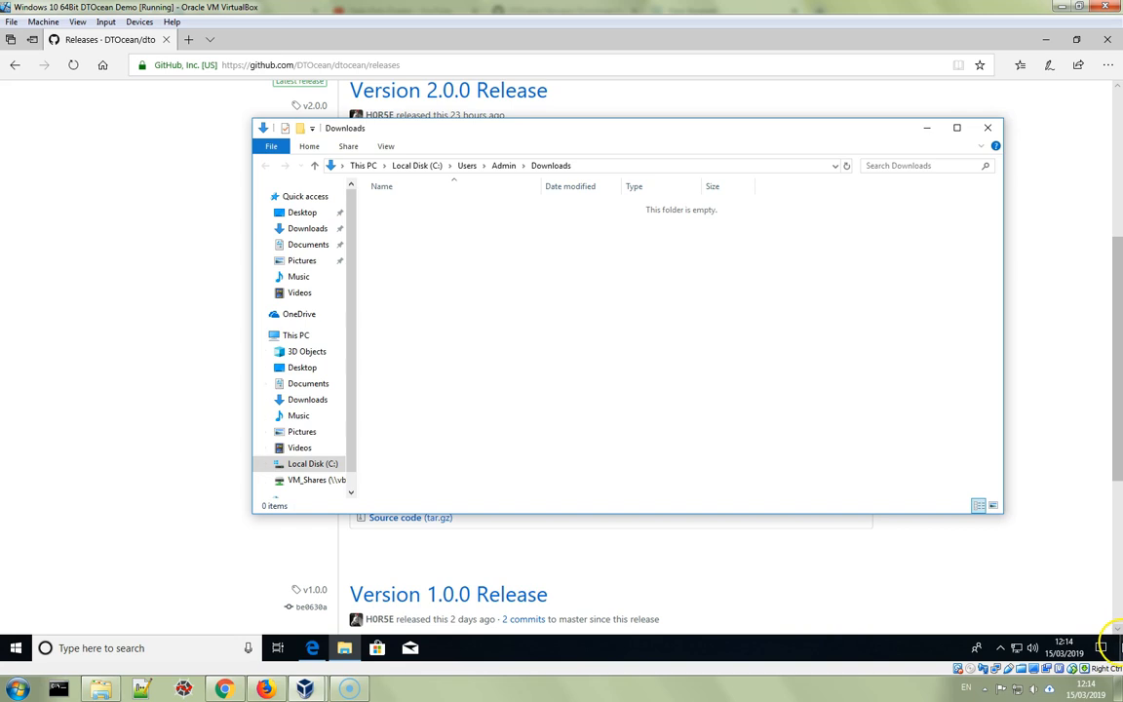
- Show the desktop and check the example files zip and the two DTOcean installers there
{"action": "left_click", "coordinate": [1118, 646]}
{"action": "left_click", "coordinate": [16, 315]}
{"action": "left_click", "coordinate": [22, 252]}
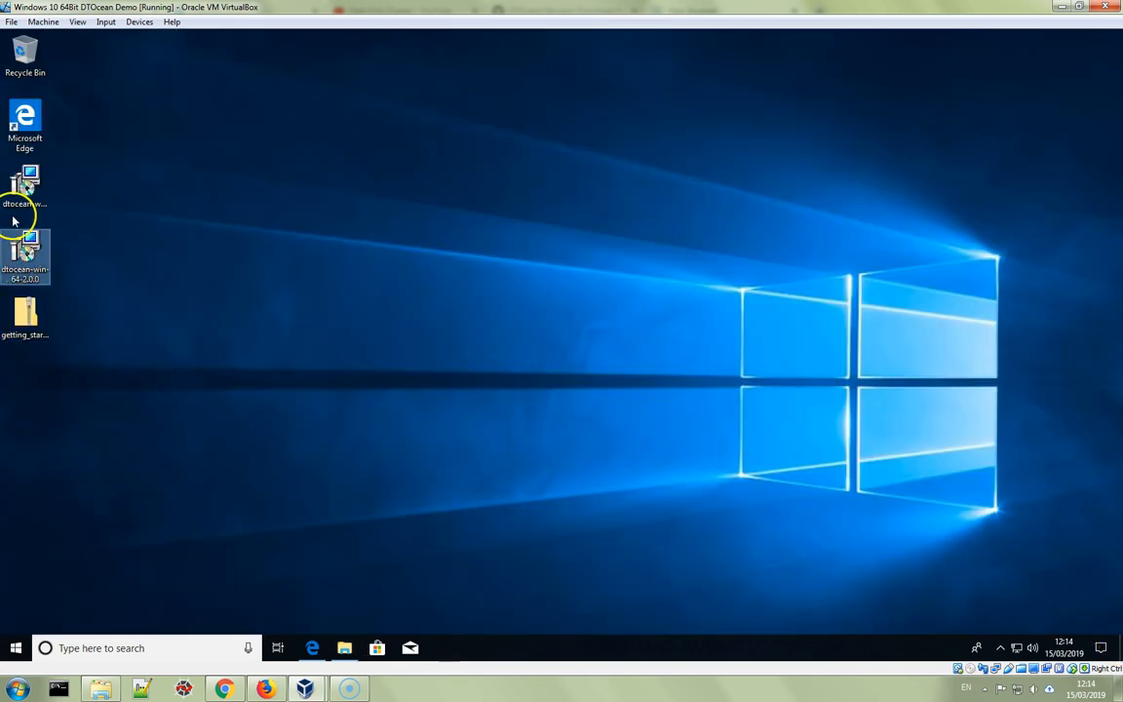
{"action": "left_click", "coordinate": [28, 188]}
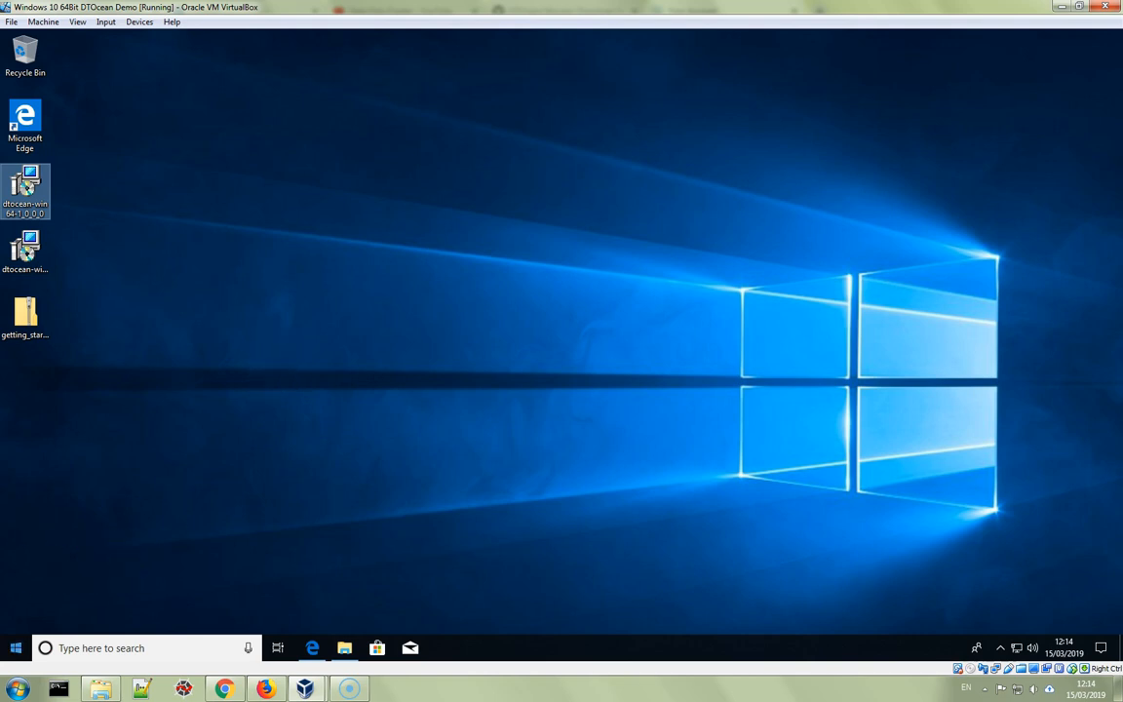
- Look in the list of installed programs for the existing DTOcean folder and its contents
{"action": "left_click", "coordinate": [8, 651]}
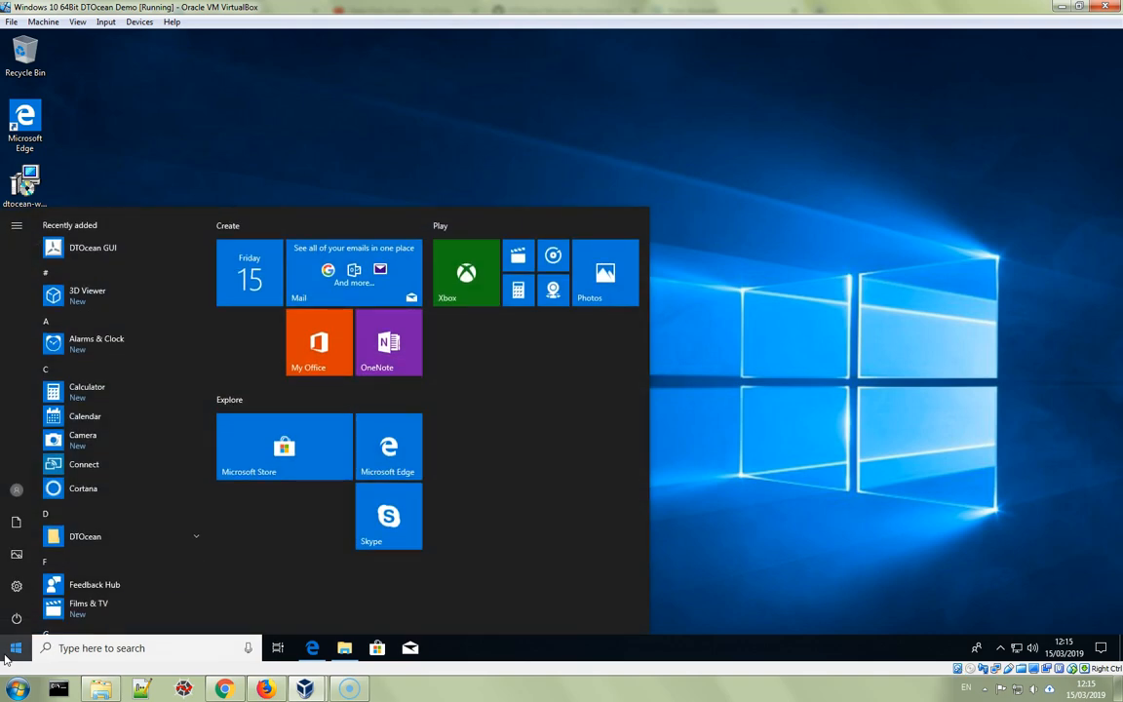
{"action": "left_click", "coordinate": [195, 535]}
{"action": "scroll", "coordinate": [126, 526], "scroll_direction": "down", "scroll_amount": 1}
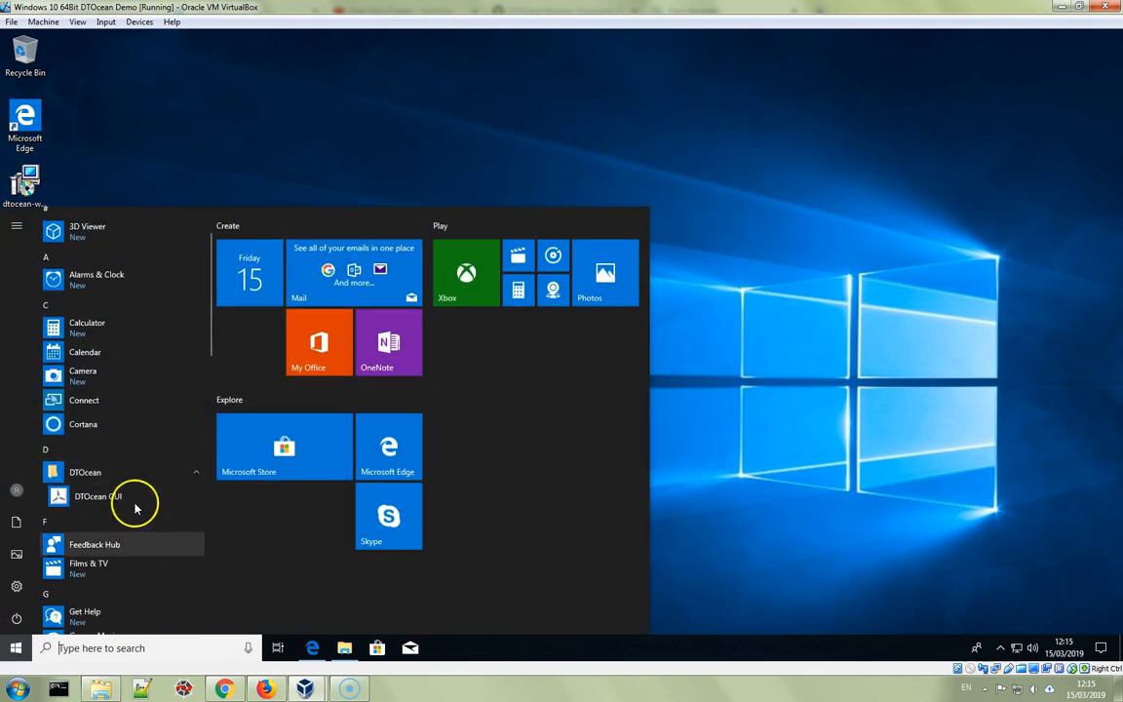
{"action": "left_click", "coordinate": [181, 470]}
{"action": "left_click", "coordinate": [128, 470]}
{"action": "left_click", "coordinate": [154, 478]}
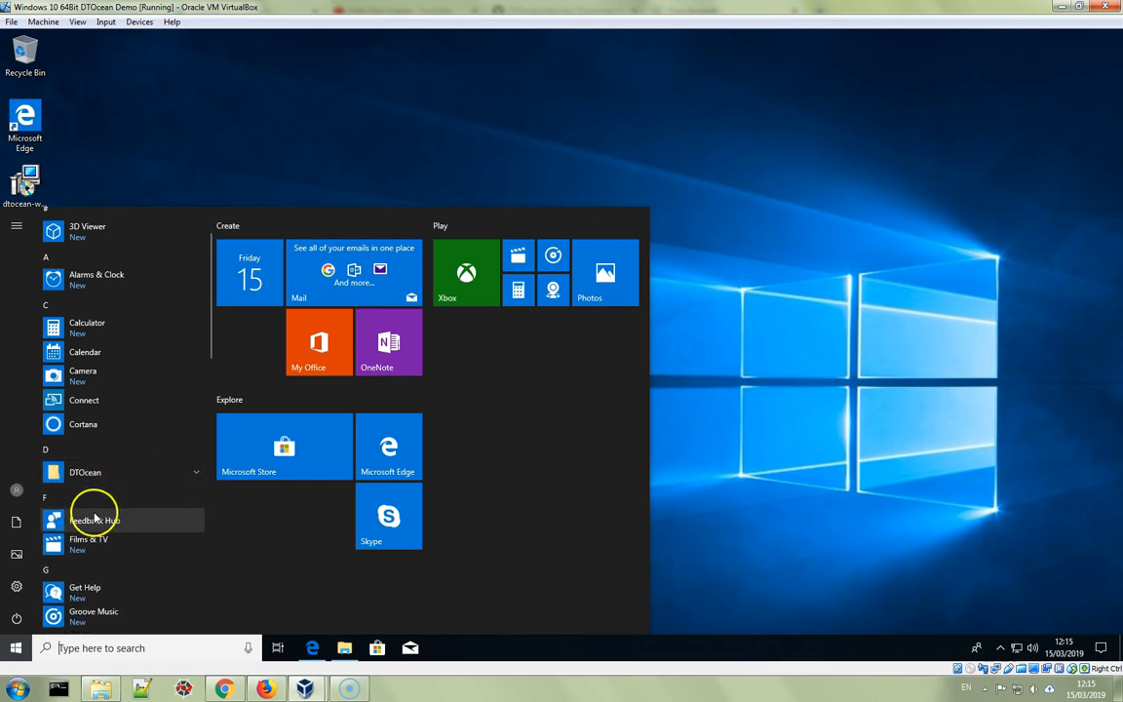
- Open the Apps & features settings, uninstall DTOcean Hydrodynamic Data version 1.0.0 and allow the uninstaller to make changes
{"action": "left_click", "coordinate": [17, 587]}
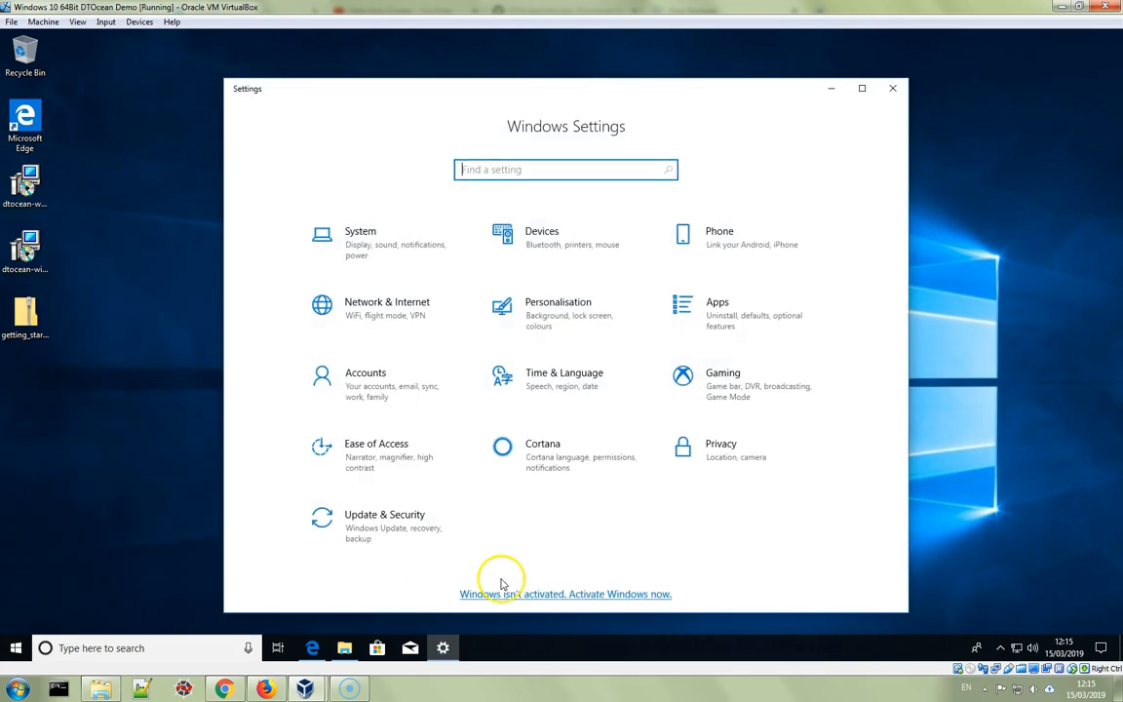
{"action": "left_click", "coordinate": [770, 318]}
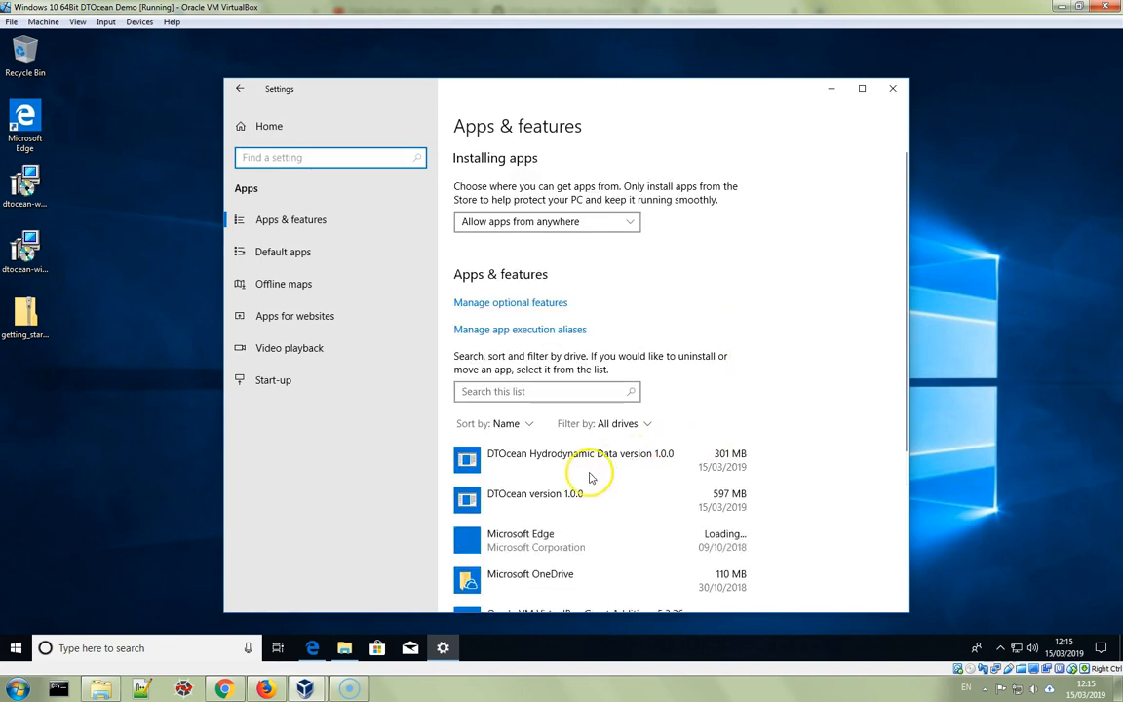
{"action": "scroll", "coordinate": [546, 463], "scroll_direction": "down", "scroll_amount": 2}
{"action": "scroll", "coordinate": [655, 431], "scroll_direction": "down", "scroll_amount": 3}
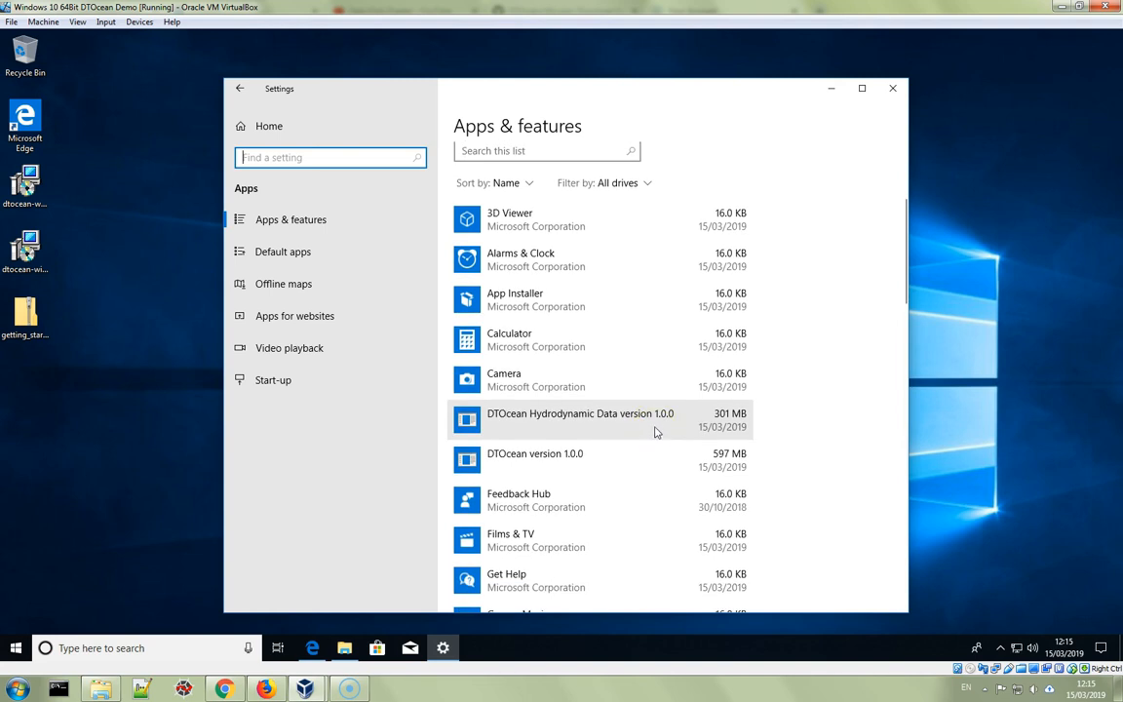
{"action": "left_click", "coordinate": [655, 431]}
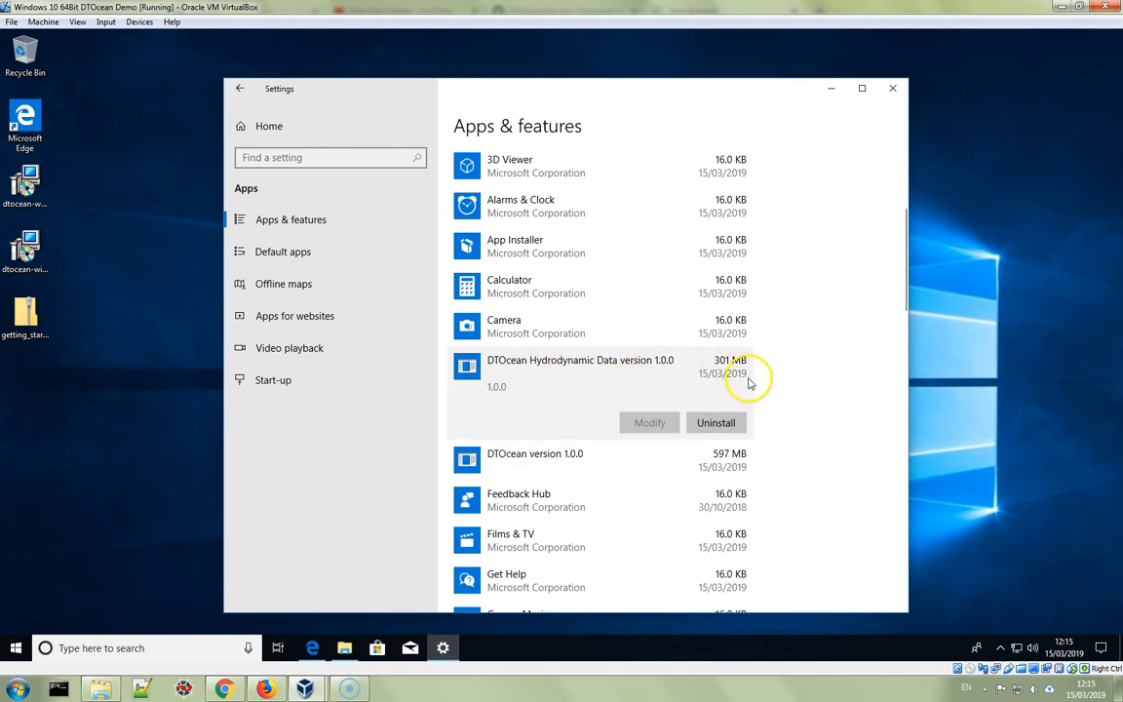
{"action": "left_click", "coordinate": [728, 424]}
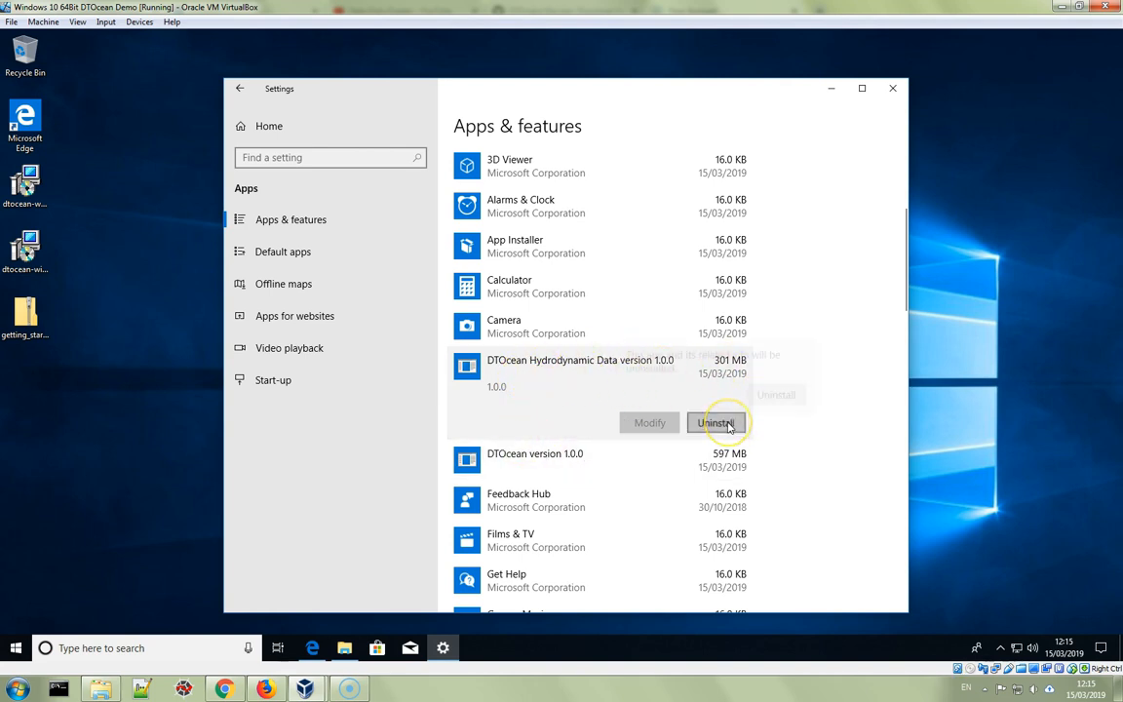
{"action": "left_click", "coordinate": [777, 393]}
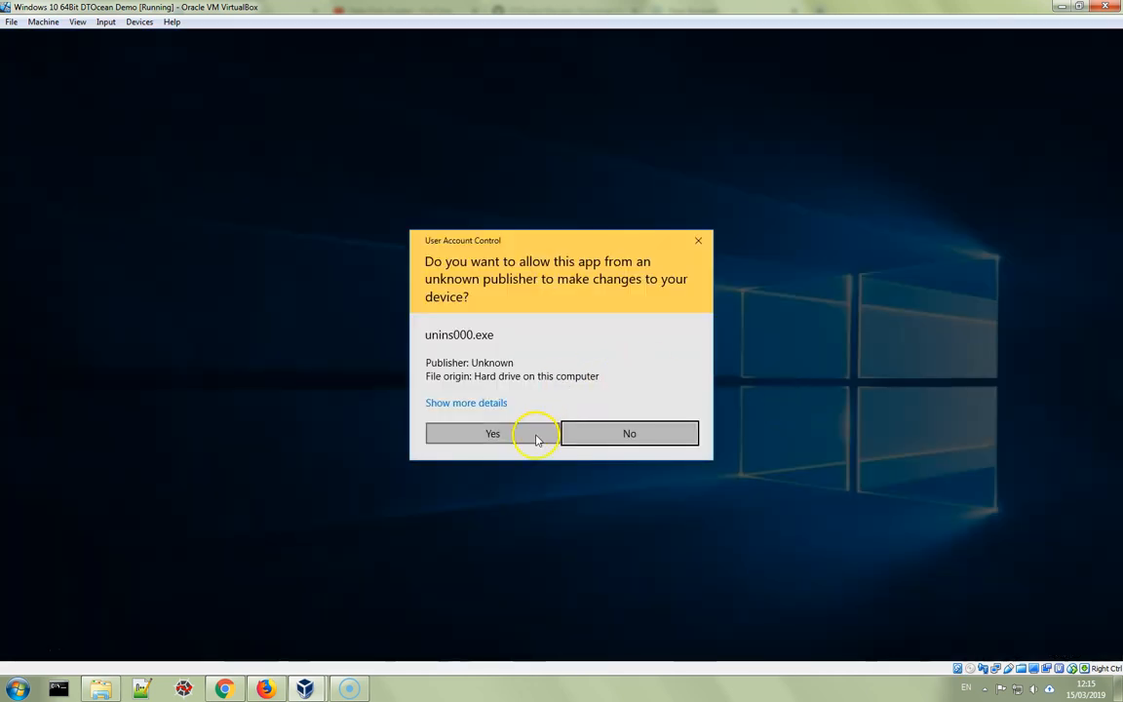
{"action": "left_click", "coordinate": [535, 436]}
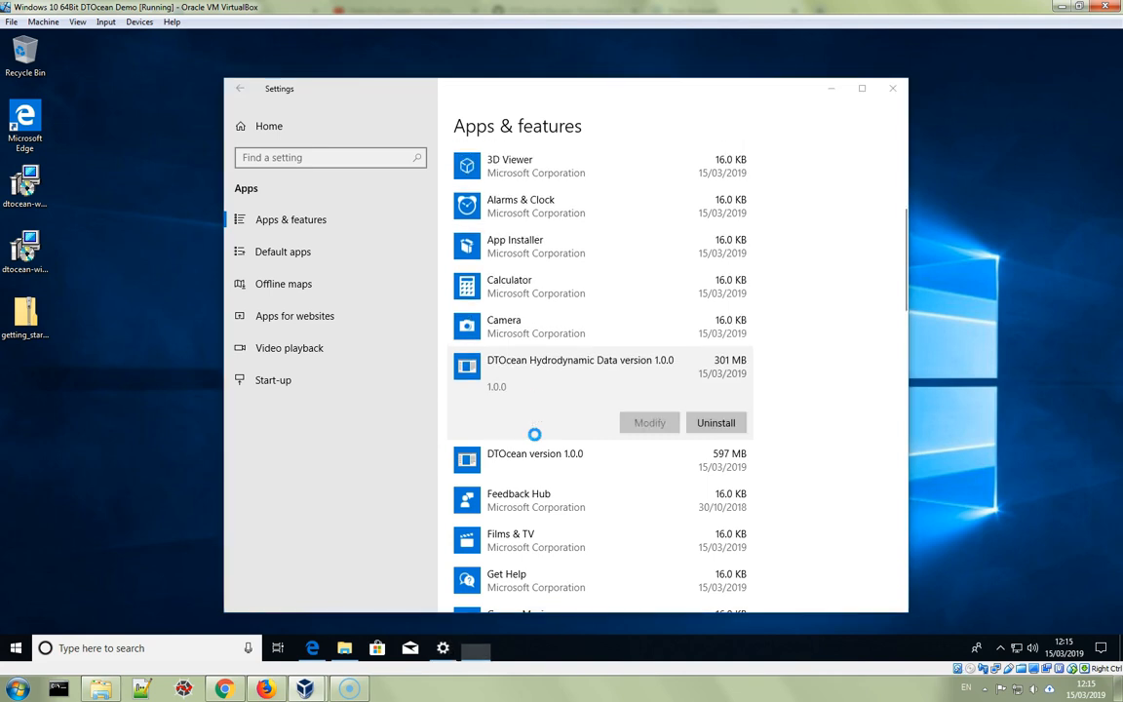
{"action": "left_click", "coordinate": [607, 387]}
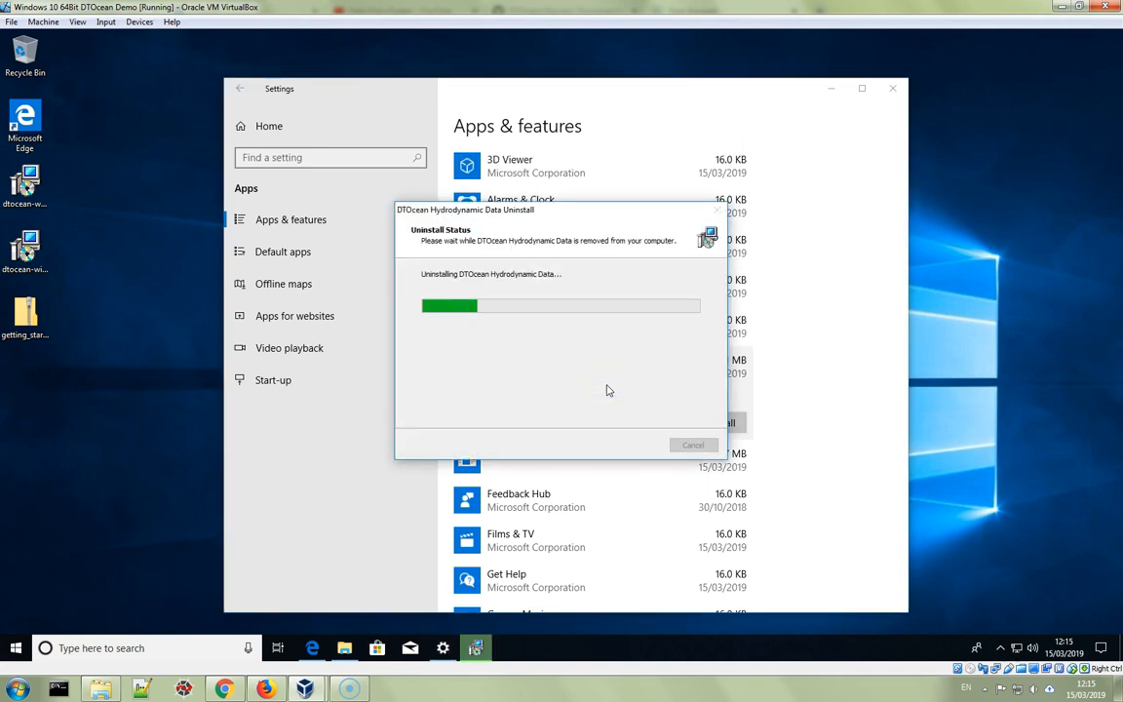
{"action": "left_click", "coordinate": [662, 383]}
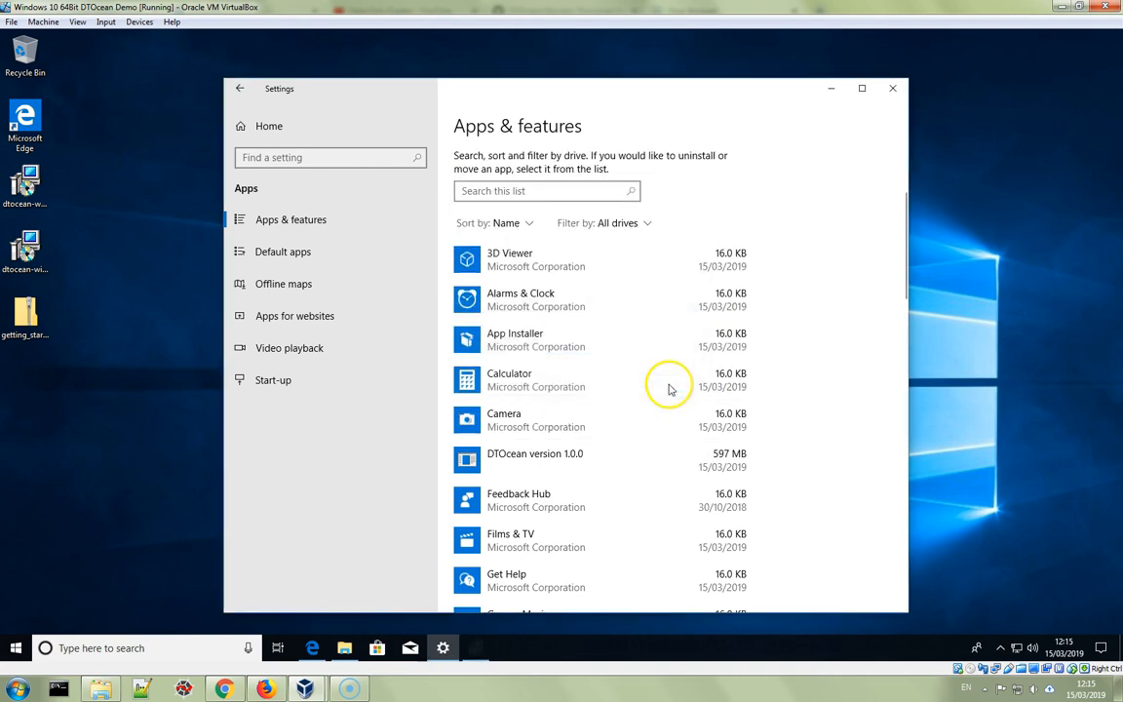
- Uninstall DTOcean version 1.0.0 with all of its components and allow its uninstaller to make changes
{"action": "left_click", "coordinate": [726, 458]}
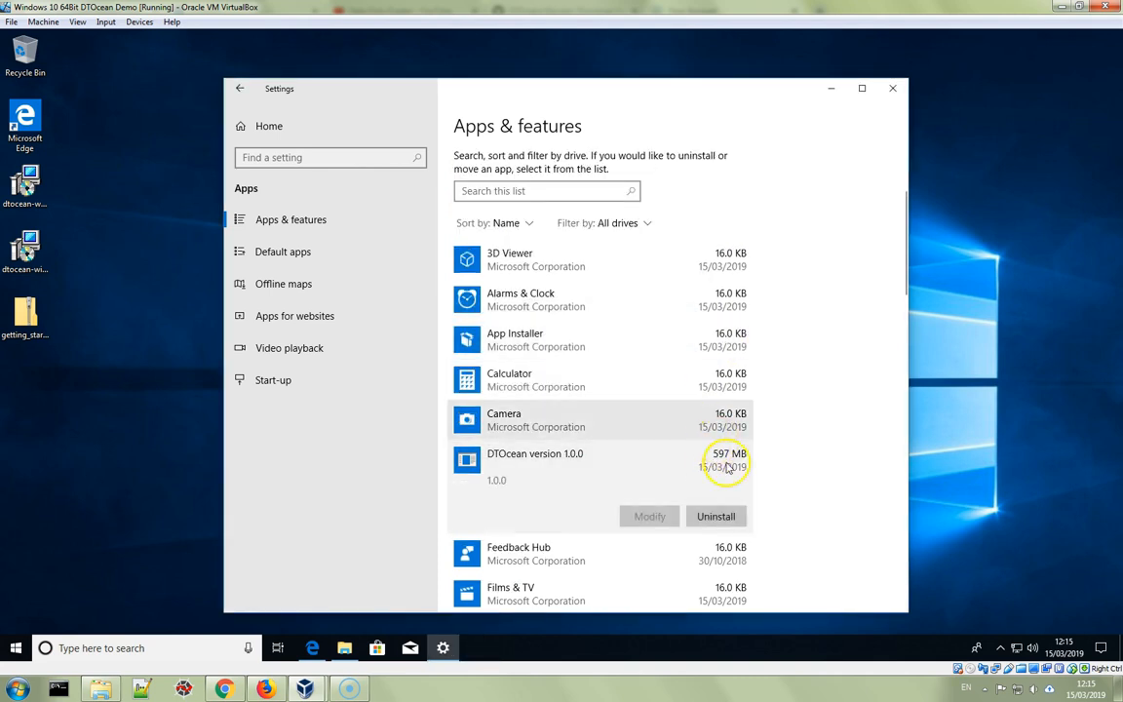
{"action": "left_click", "coordinate": [721, 520]}
{"action": "left_click", "coordinate": [777, 487]}
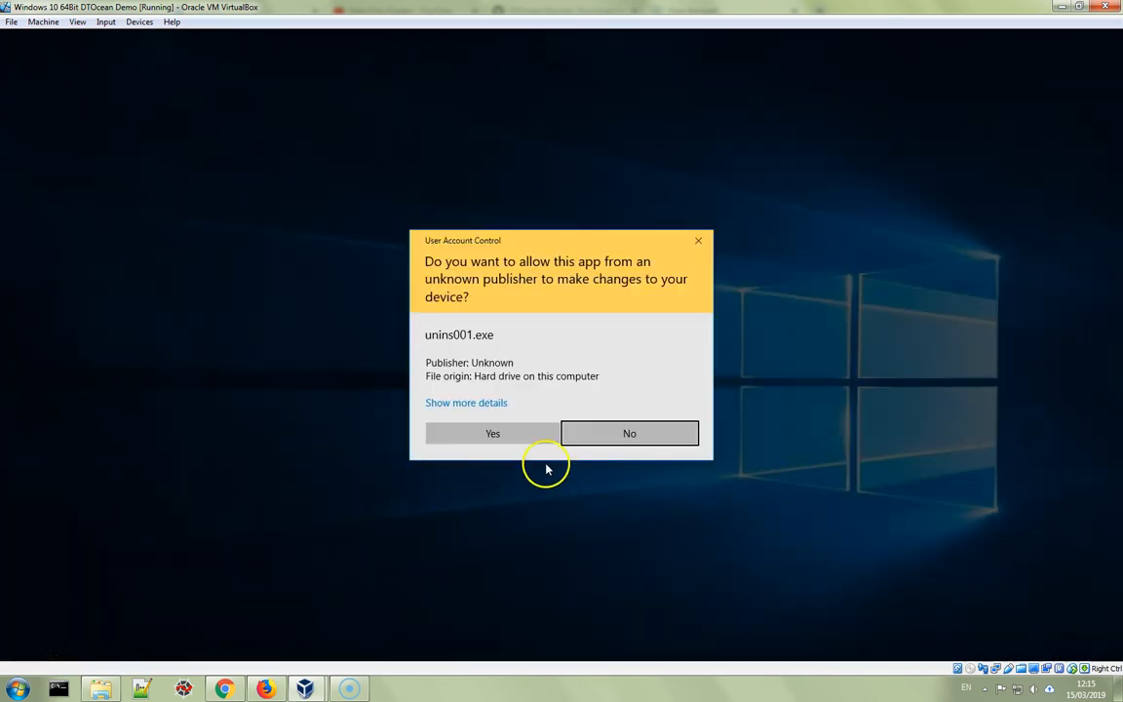
{"action": "left_click", "coordinate": [530, 436]}
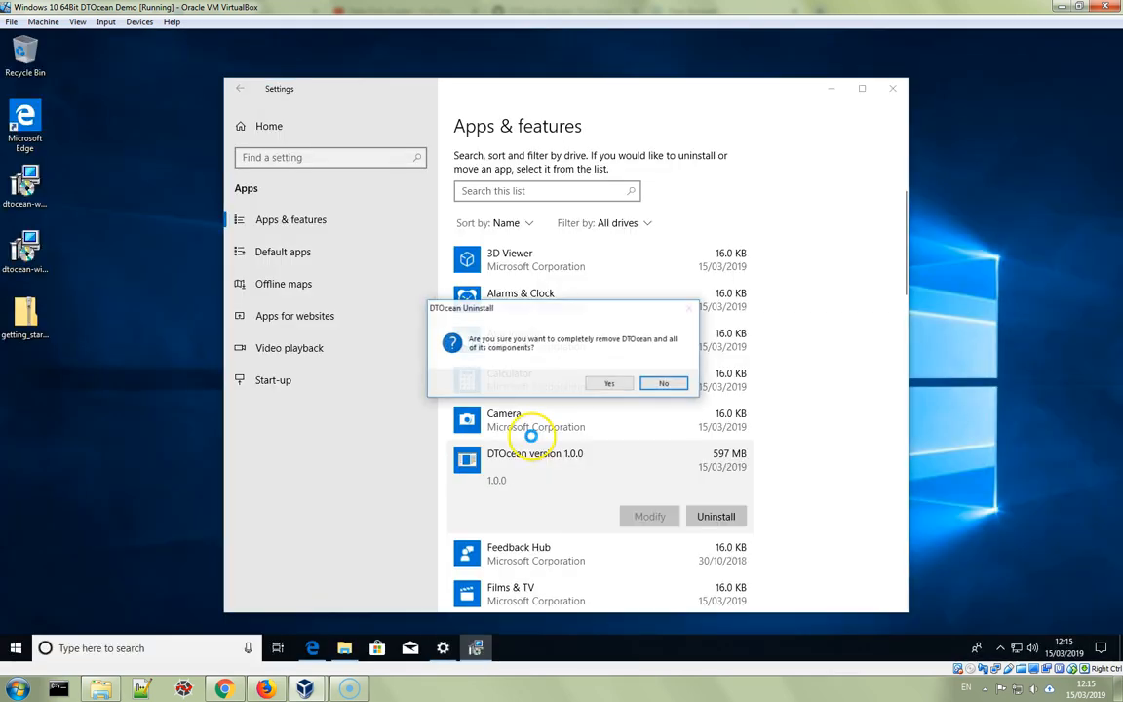
{"action": "left_click", "coordinate": [610, 384]}
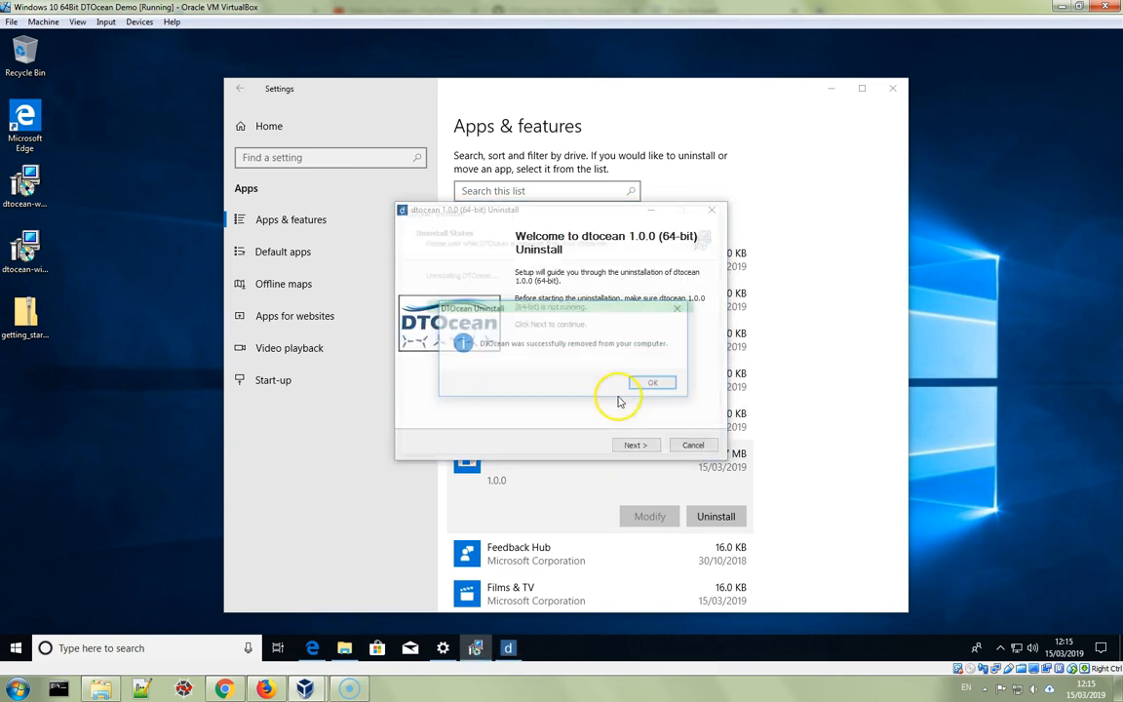
{"action": "left_click", "coordinate": [654, 383]}
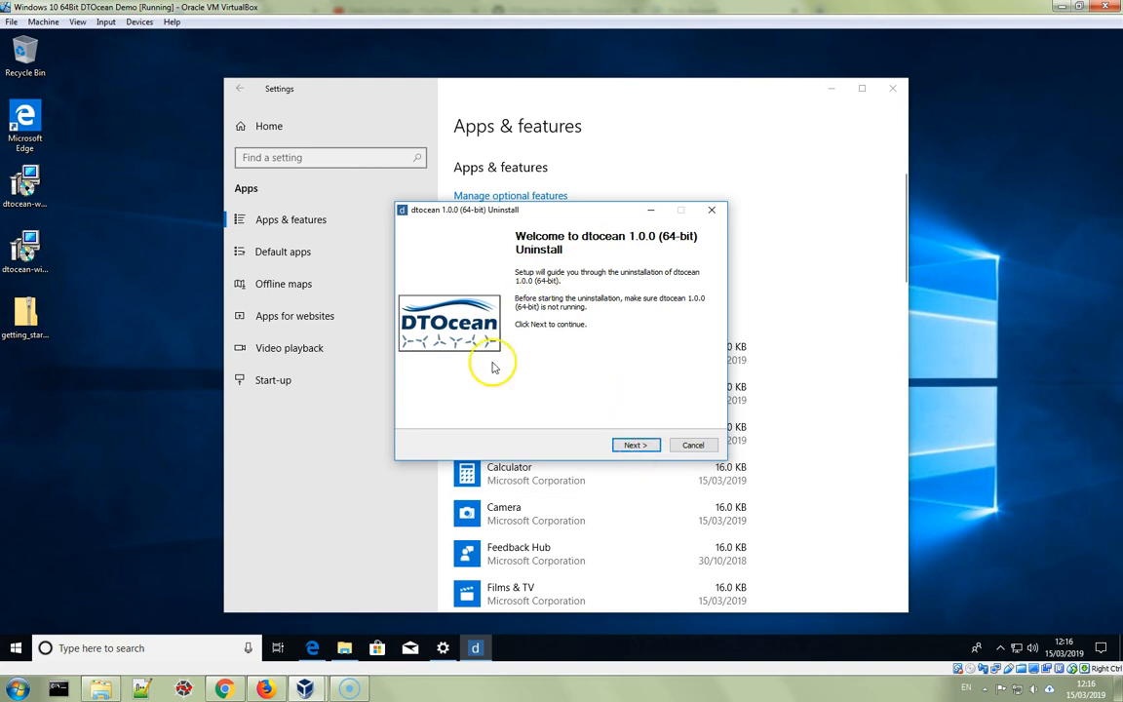
- Run the dtocean 1.0.0 (64-bit) uninstall wizard through to the end, showing the removal details
{"action": "left_click", "coordinate": [636, 448]}
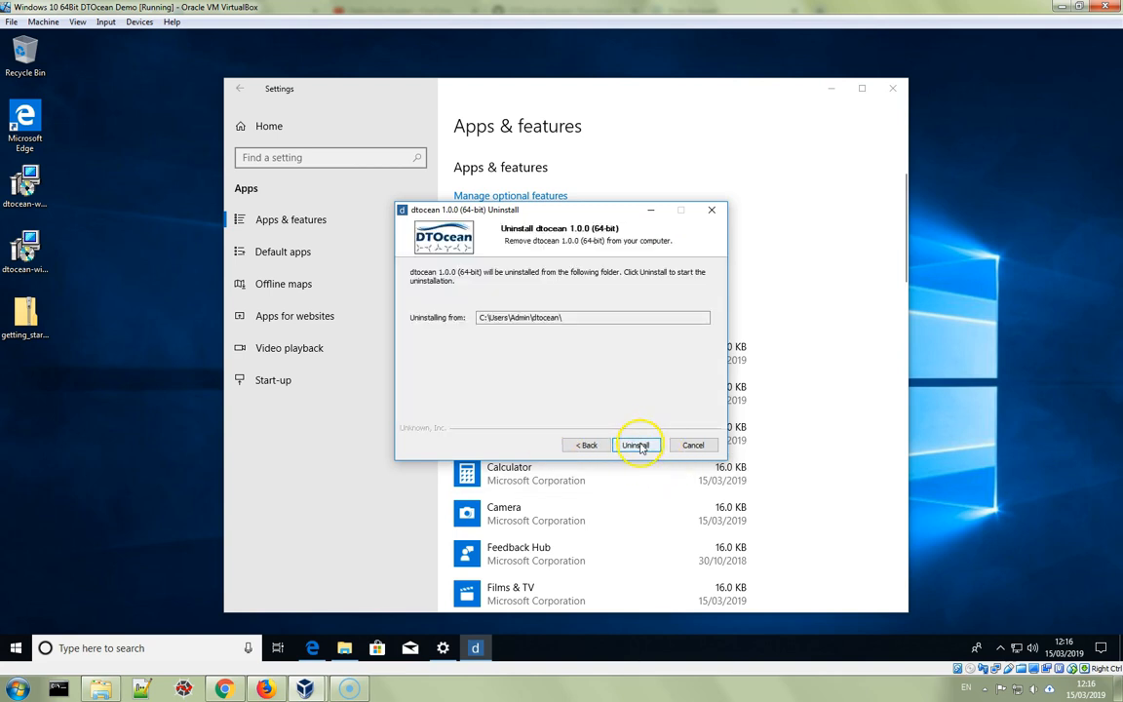
{"action": "left_click", "coordinate": [637, 445]}
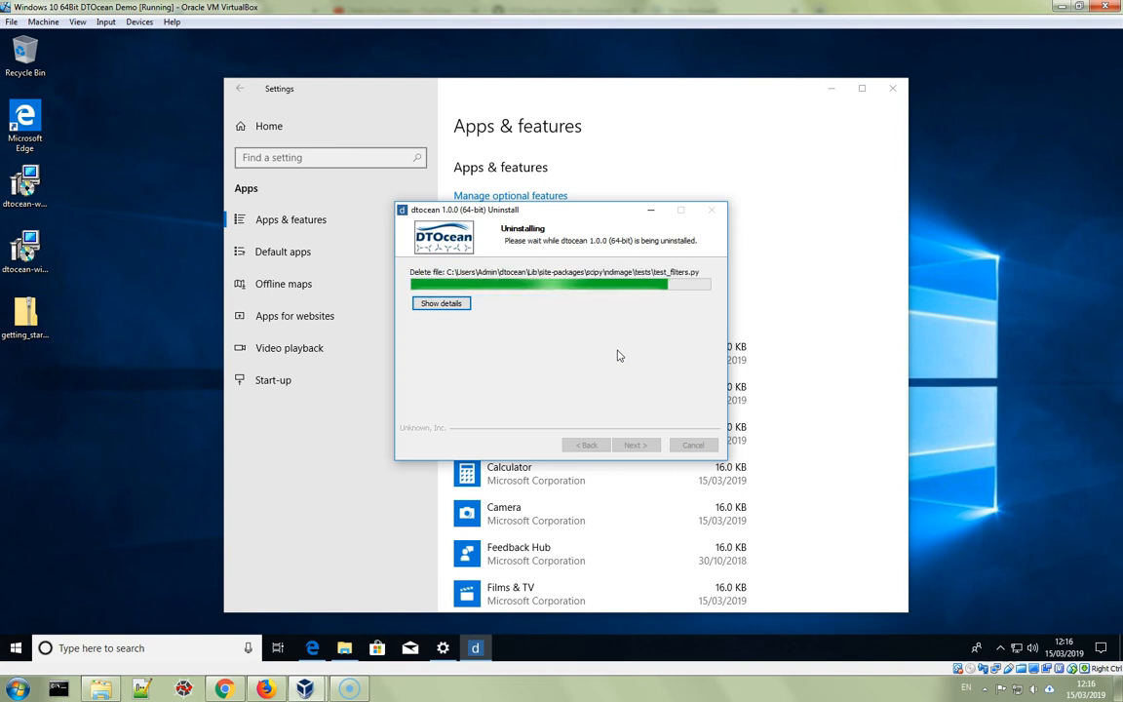
{"action": "left_click", "coordinate": [614, 362]}
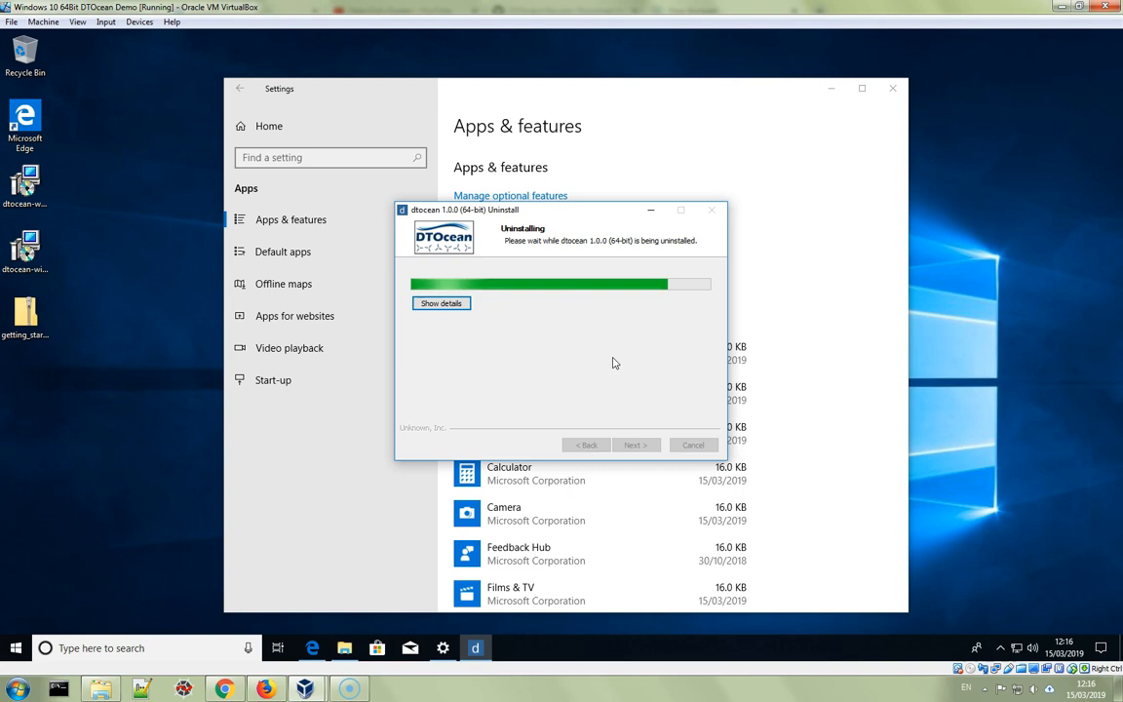
{"action": "left_click", "coordinate": [441, 303]}
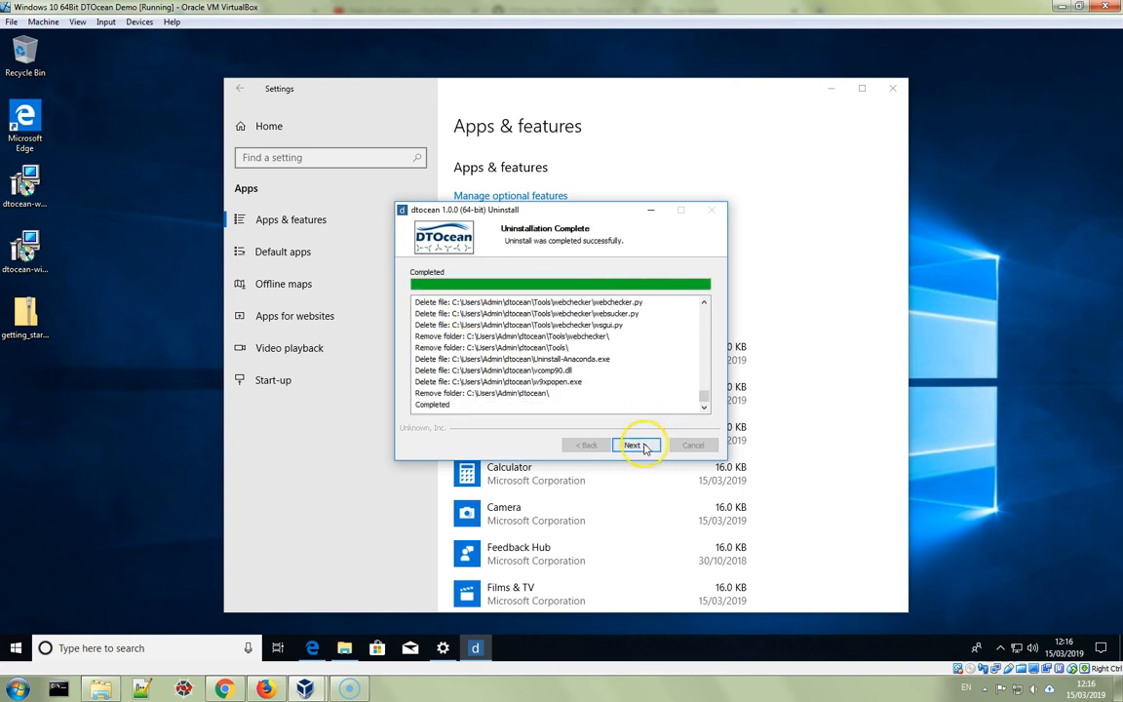
{"action": "left_click", "coordinate": [633, 445]}
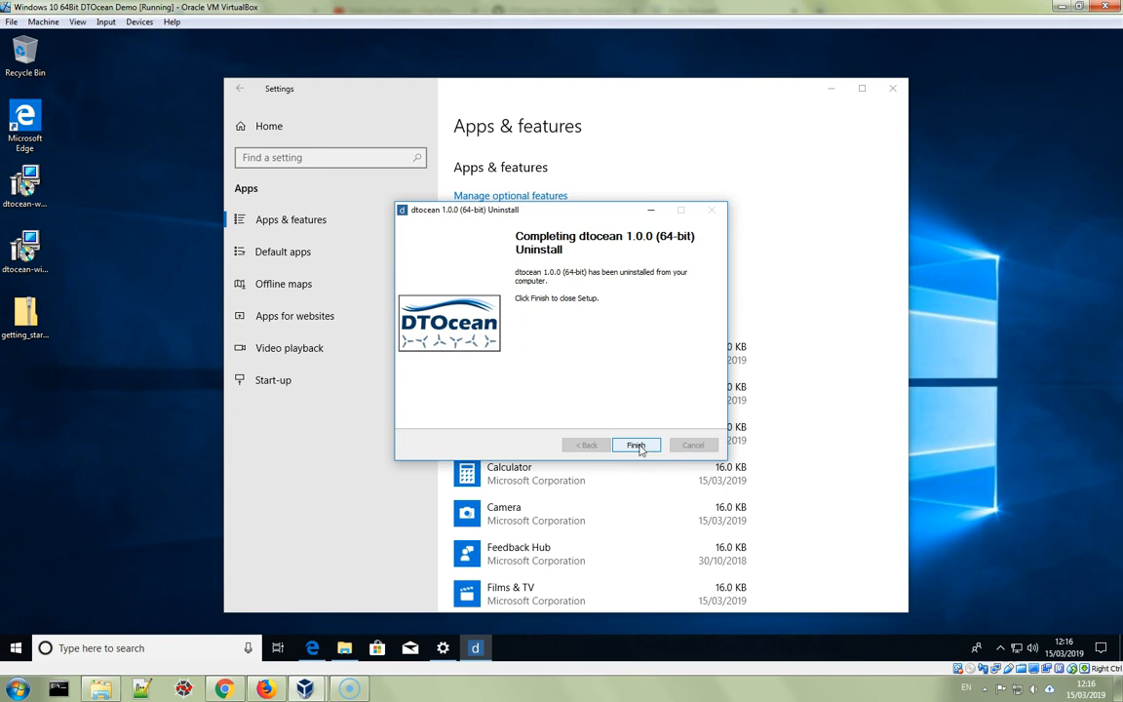
{"action": "left_click", "coordinate": [636, 445]}
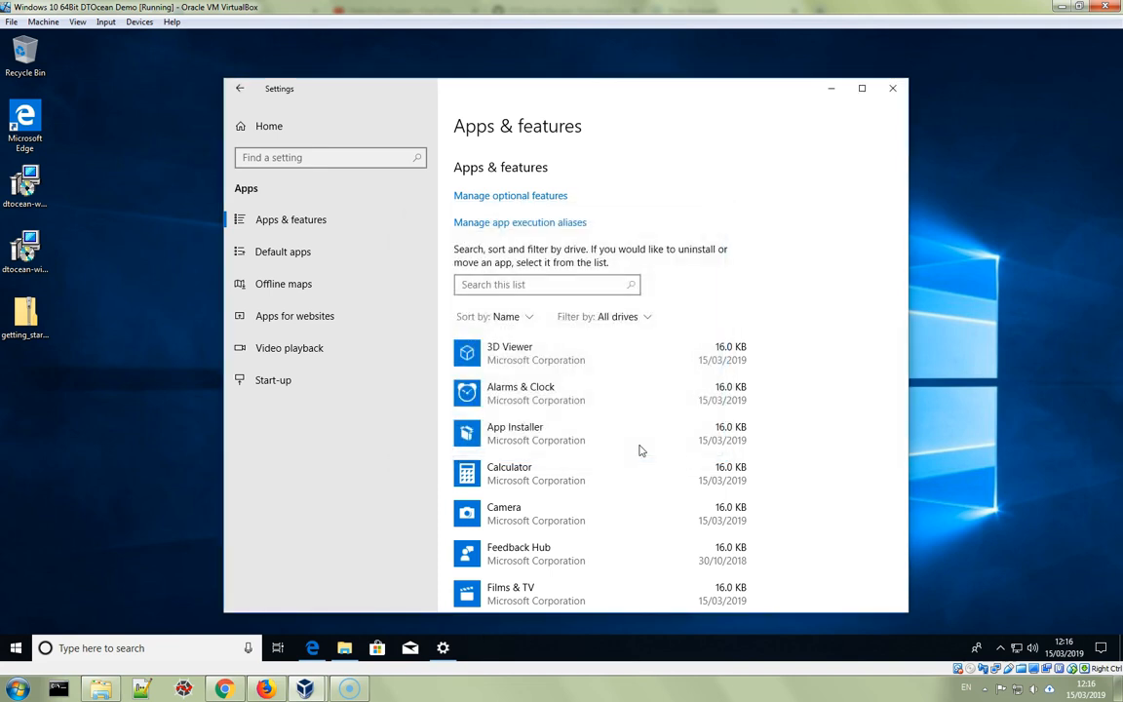
- Check the list of installed programs for any remaining DTOcean folder and close Settings
{"action": "left_click", "coordinate": [8, 651]}
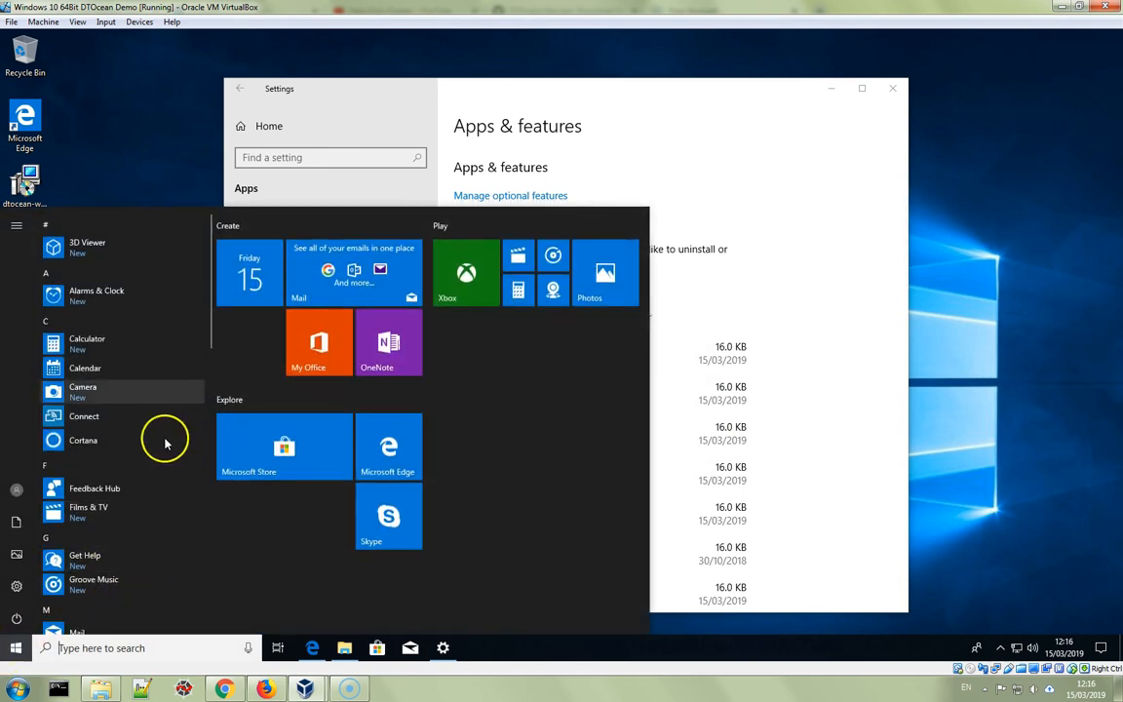
{"action": "left_click", "coordinate": [993, 418]}
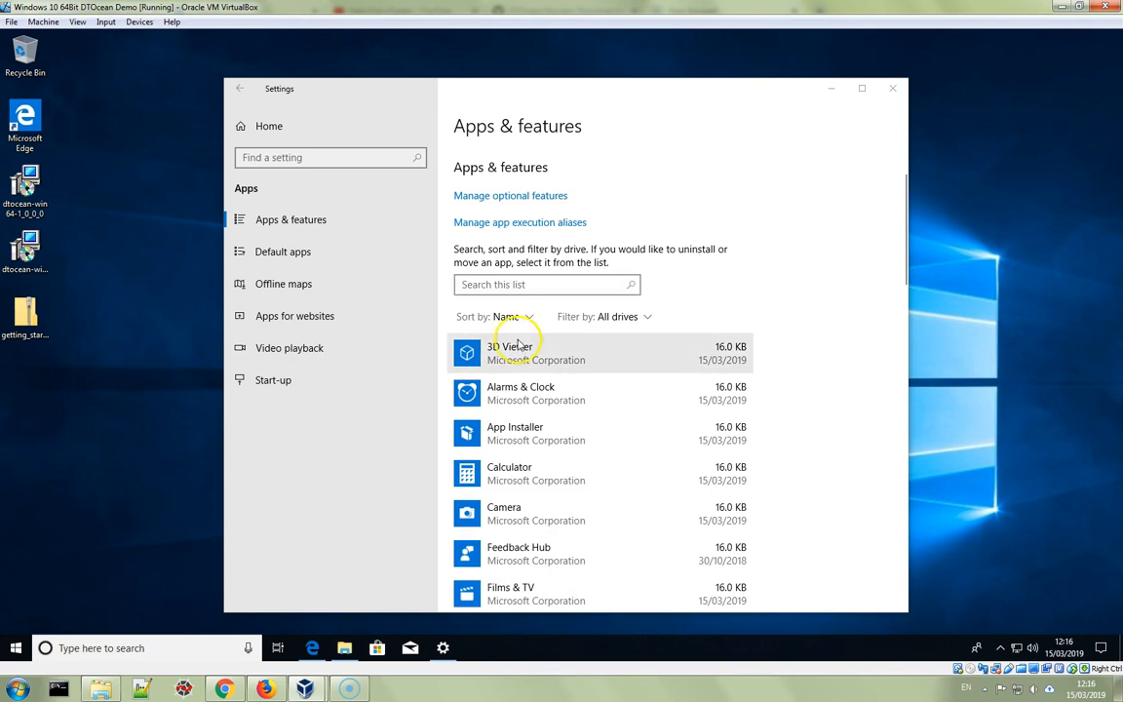
{"action": "left_click", "coordinate": [892, 88]}
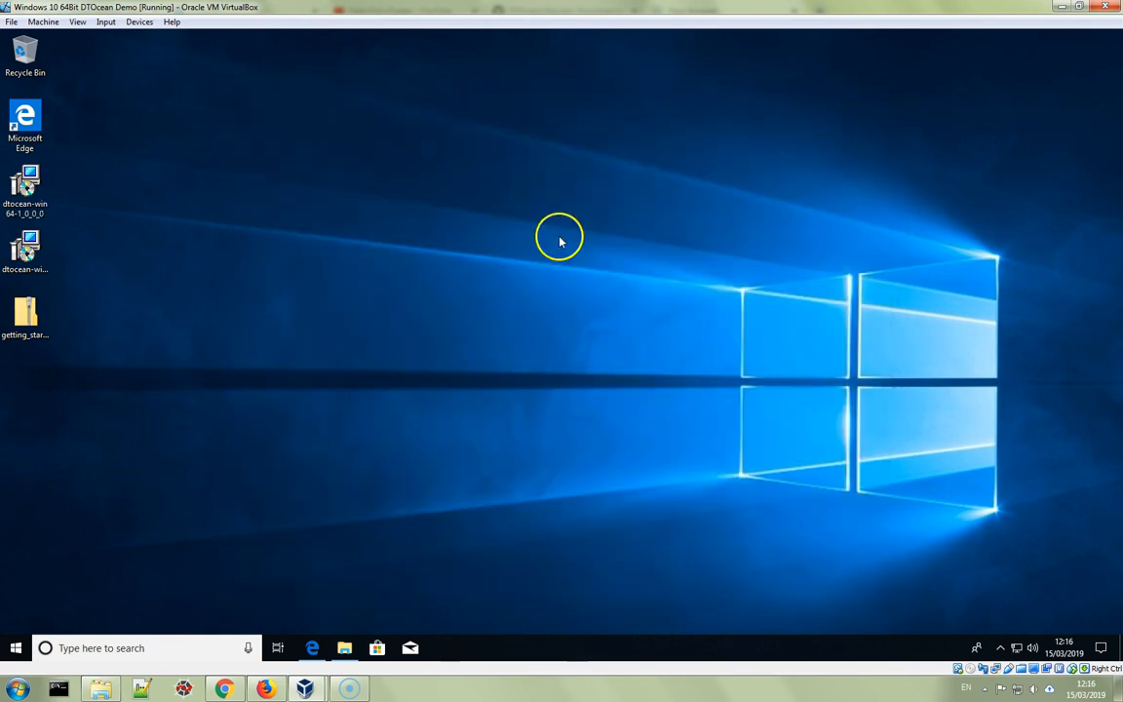
- Launch the dtocean-win-64-2.0.0 installer from the desktop, accept its license agreement and start the installation
{"action": "left_click", "coordinate": [39, 268]}
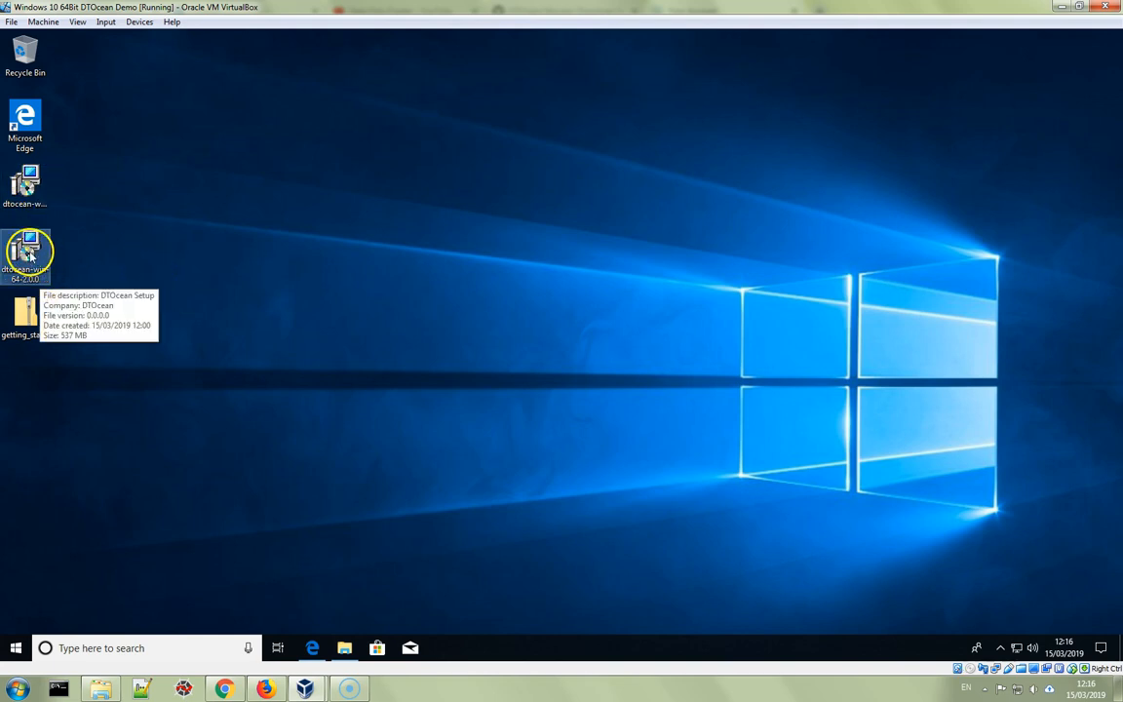
{"action": "double_click", "coordinate": [27, 252]}
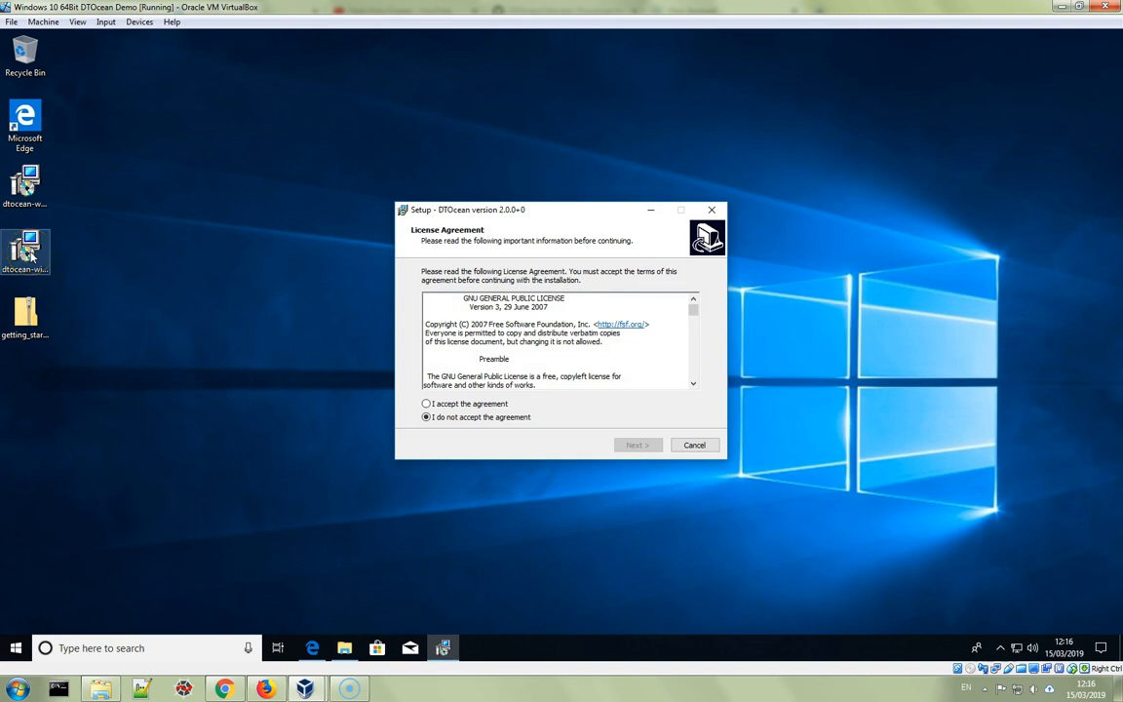
{"action": "left_click", "coordinate": [450, 403]}
{"action": "left_click", "coordinate": [643, 447]}
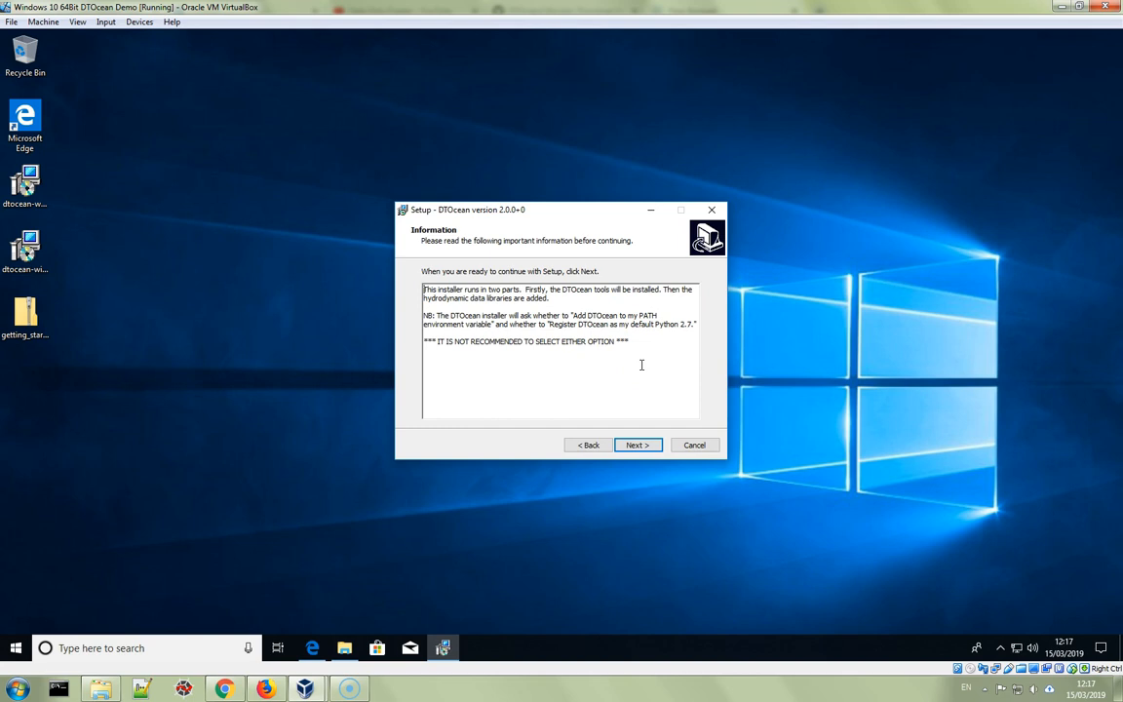
{"action": "left_click", "coordinate": [638, 446]}
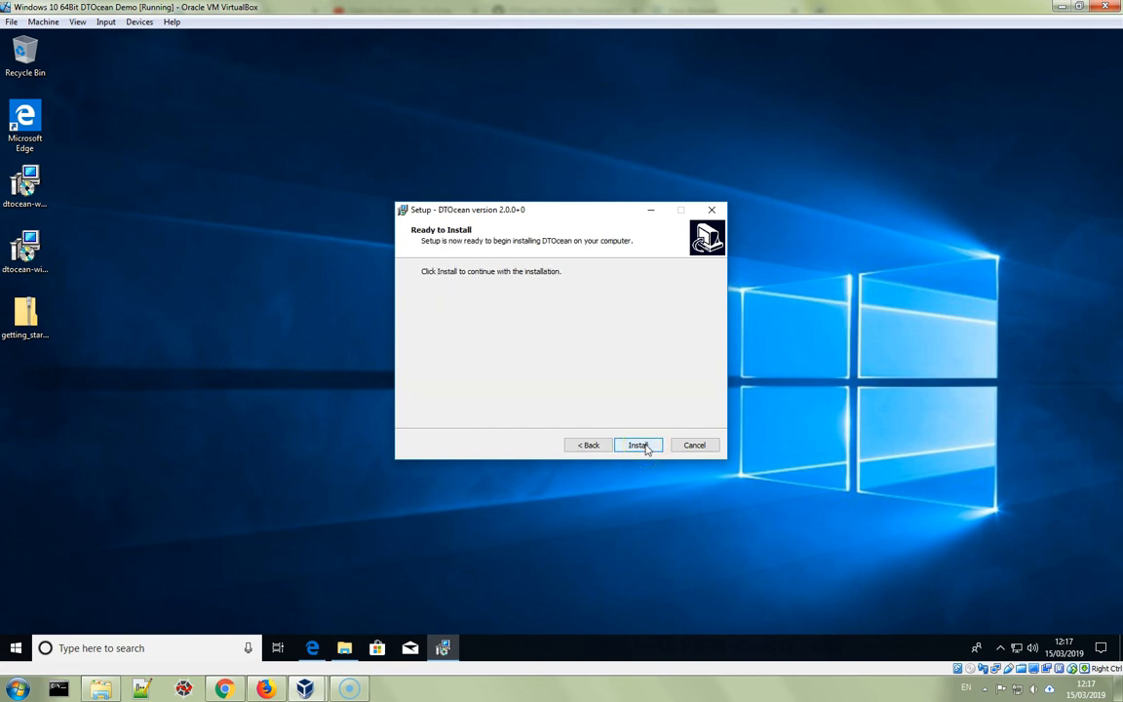
{"action": "left_click", "coordinate": [639, 449]}
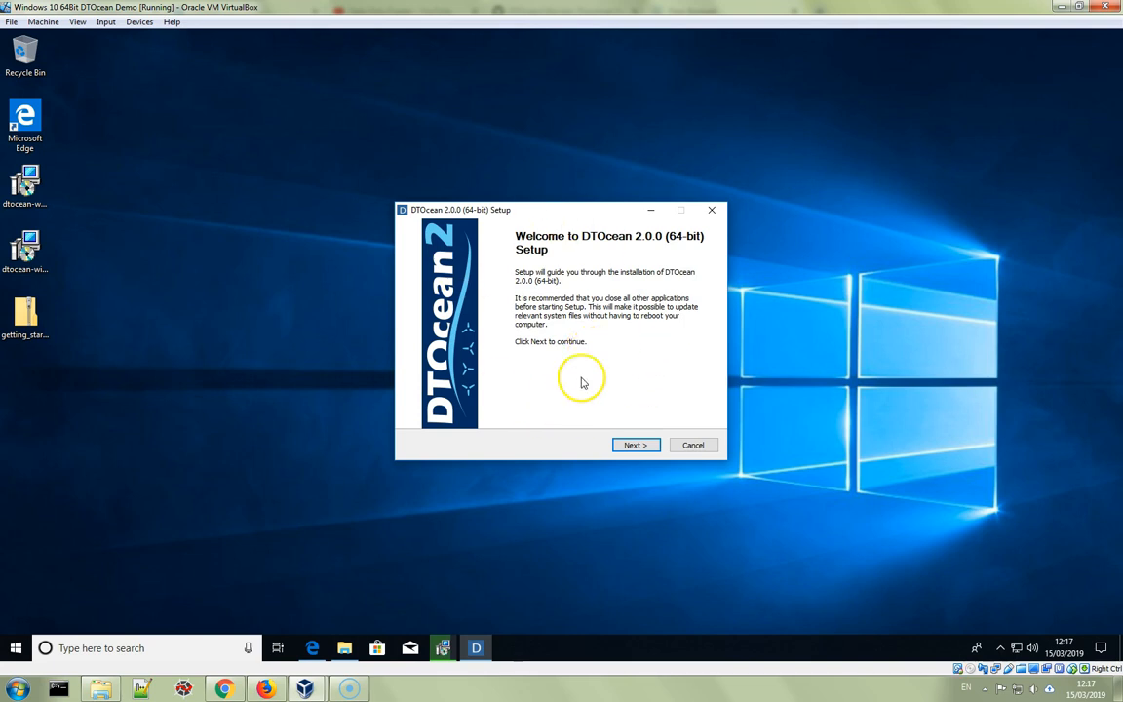
- Agree to the license in the DTOcean 2.0.0 (64-bit) setup and select the Just Me installation type
{"action": "left_click", "coordinate": [633, 445]}
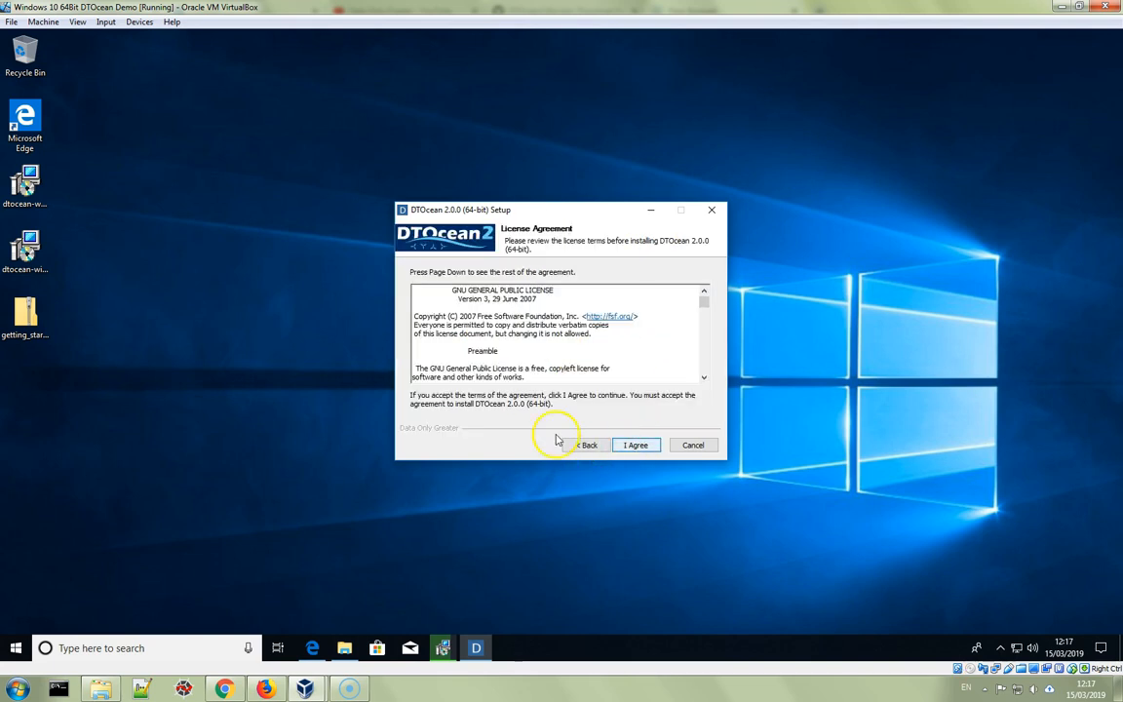
{"action": "left_click", "coordinate": [636, 444]}
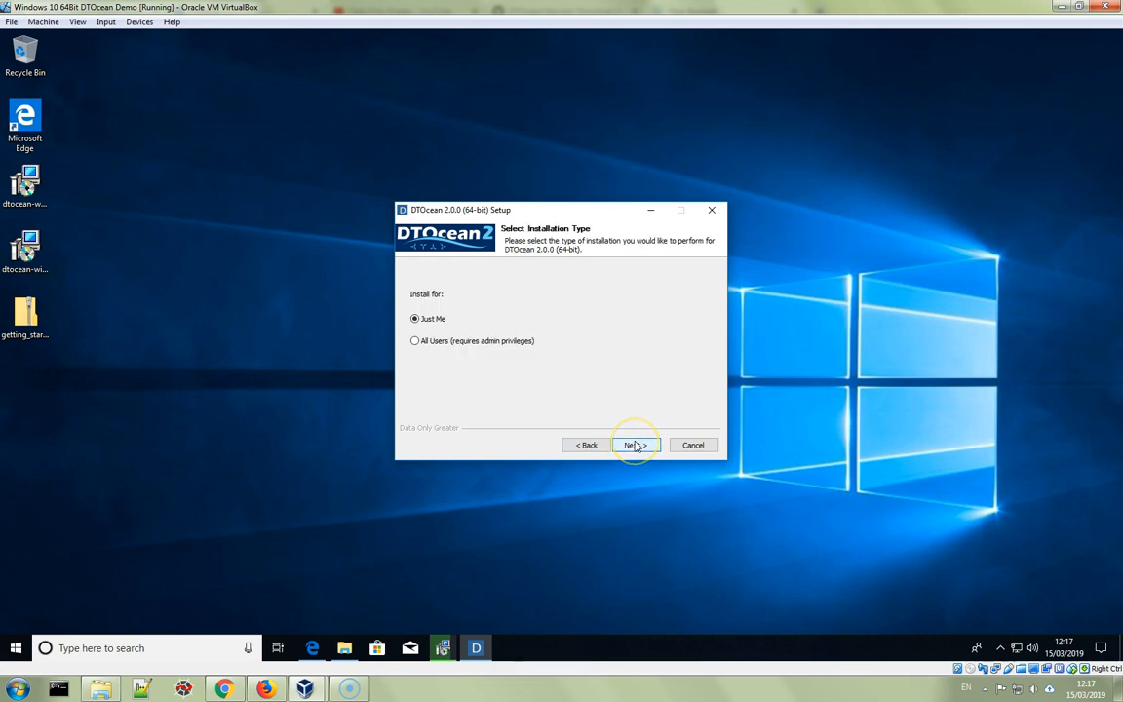
{"action": "left_click", "coordinate": [453, 342]}
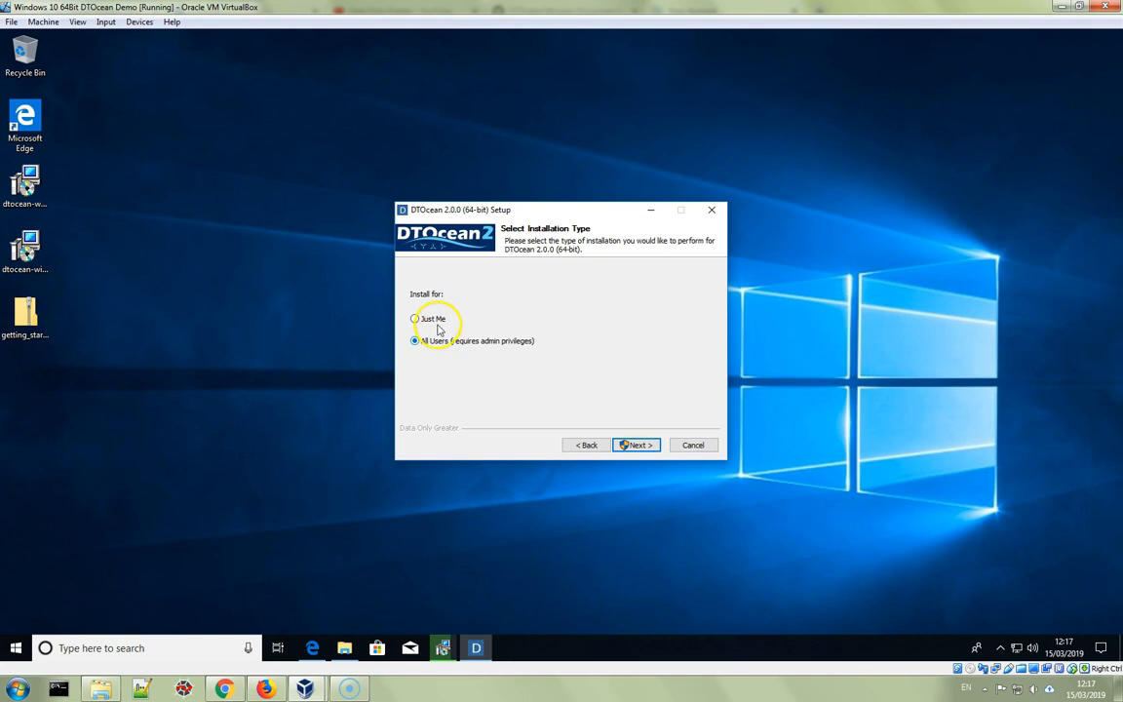
{"action": "left_click", "coordinate": [431, 318]}
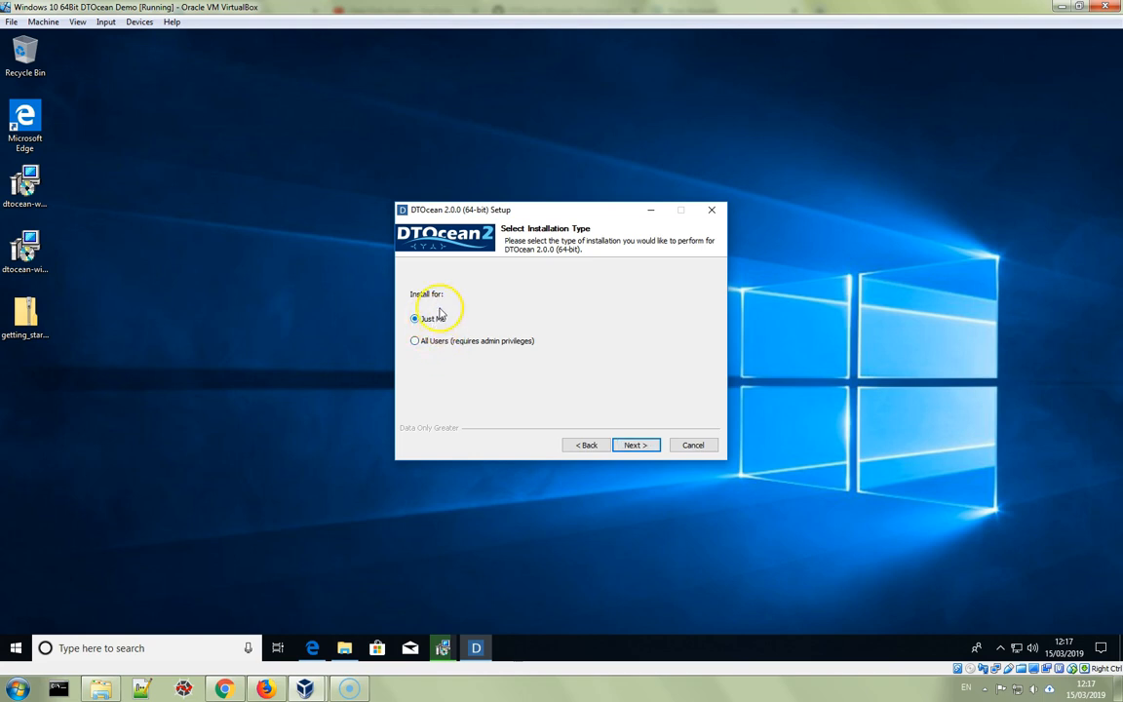
- Keep C:\Users\Admin\DTOcean as the destination folder and leave the PATH and default Python 2.7 options unselected
{"action": "left_click", "coordinate": [635, 444]}
{"action": "left_click", "coordinate": [546, 368]}
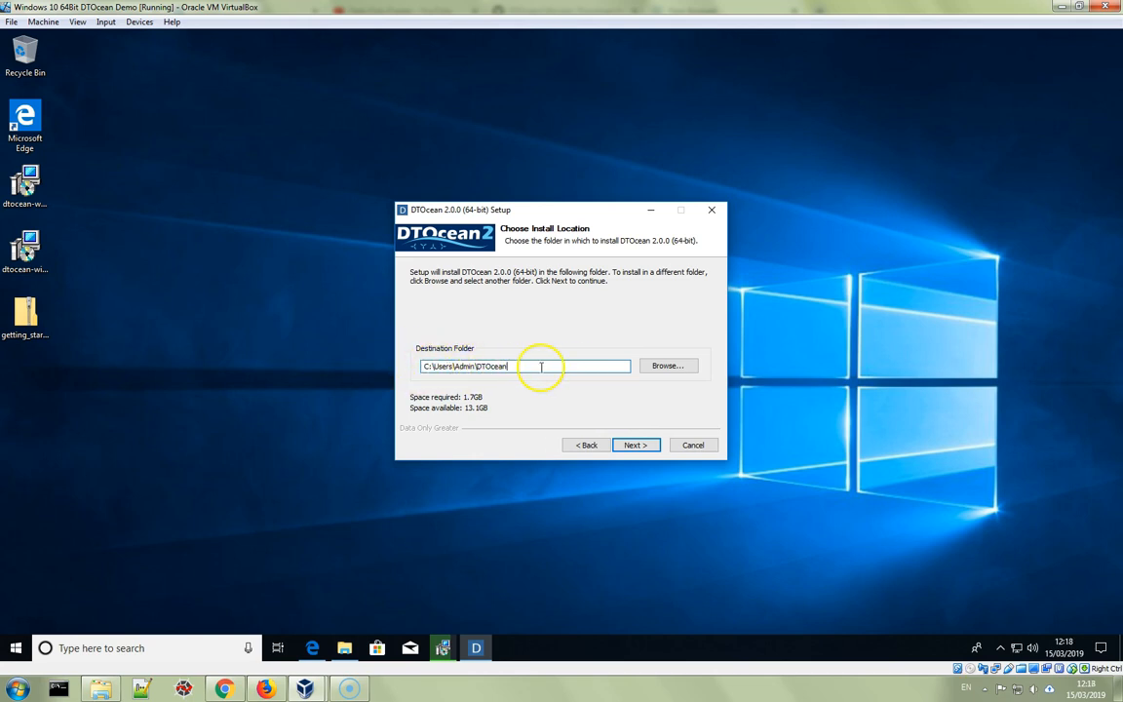
{"action": "left_click", "coordinate": [641, 446]}
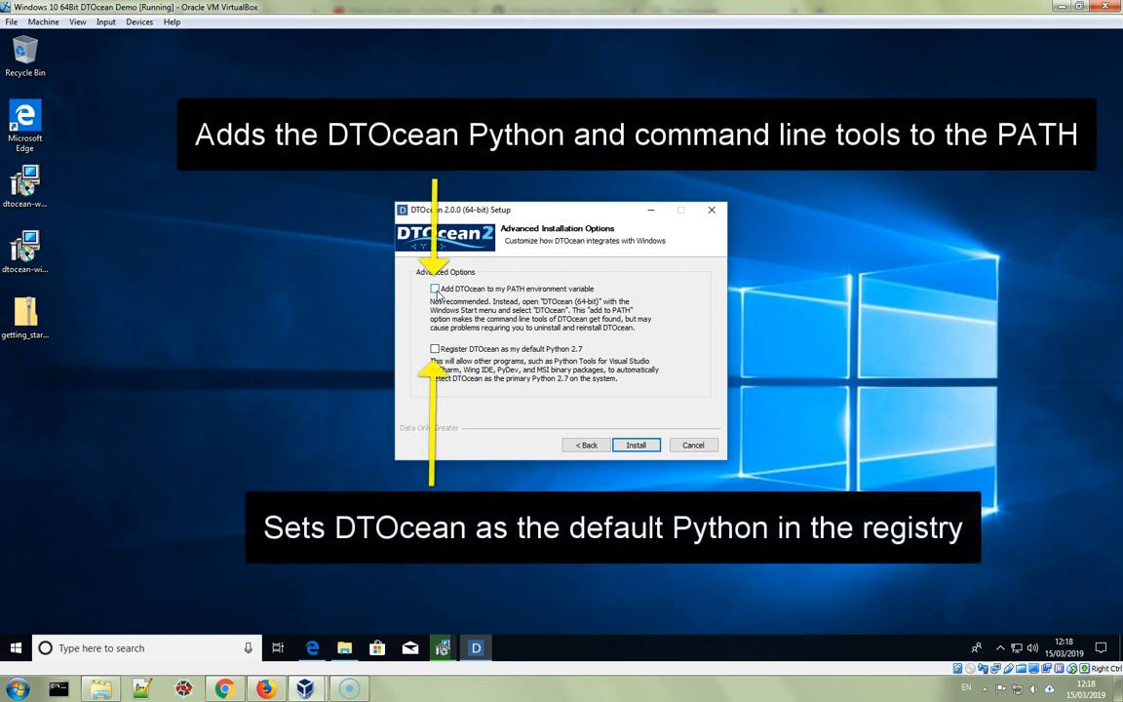
{"action": "left_click", "coordinate": [435, 290]}
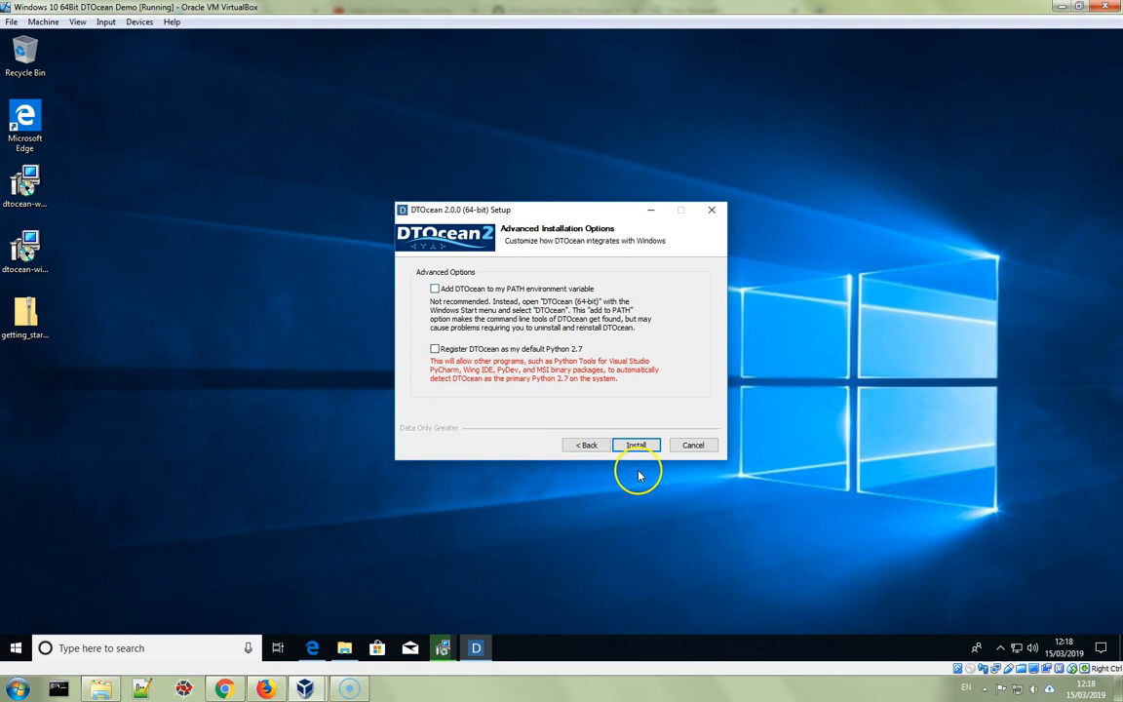
- Install DTOcean 2.0.0 (64-bit) with the installation details shown, and finish both setup wizards
{"action": "left_click", "coordinate": [635, 446]}
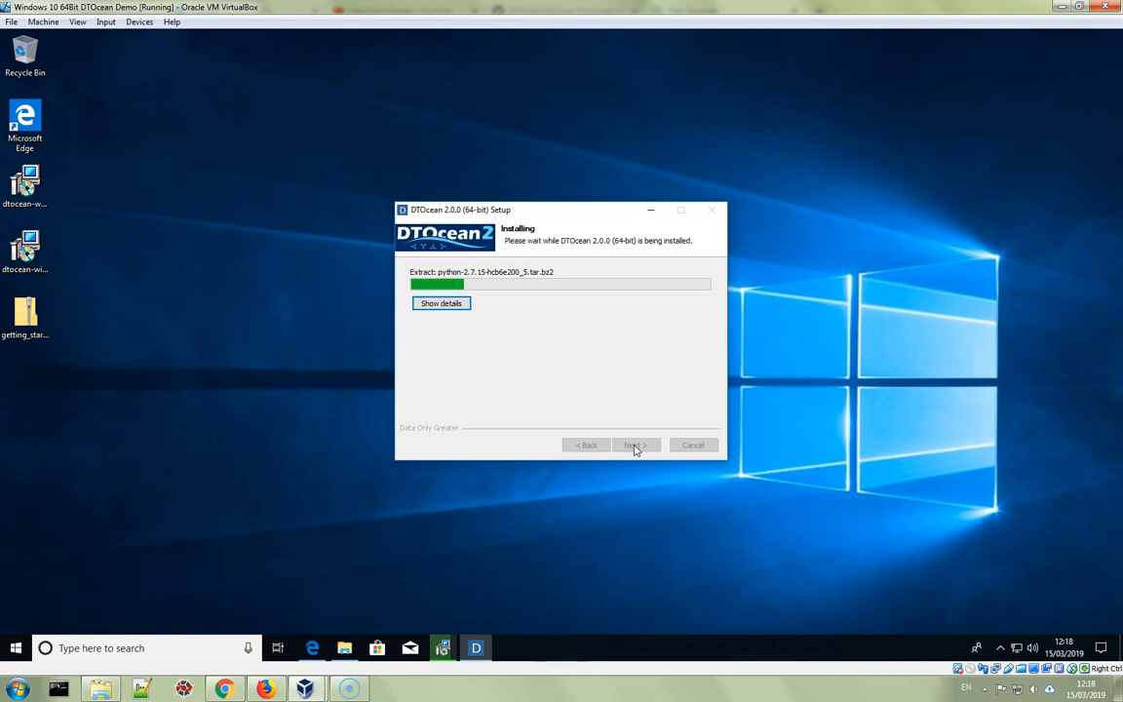
{"action": "left_click", "coordinate": [444, 305]}
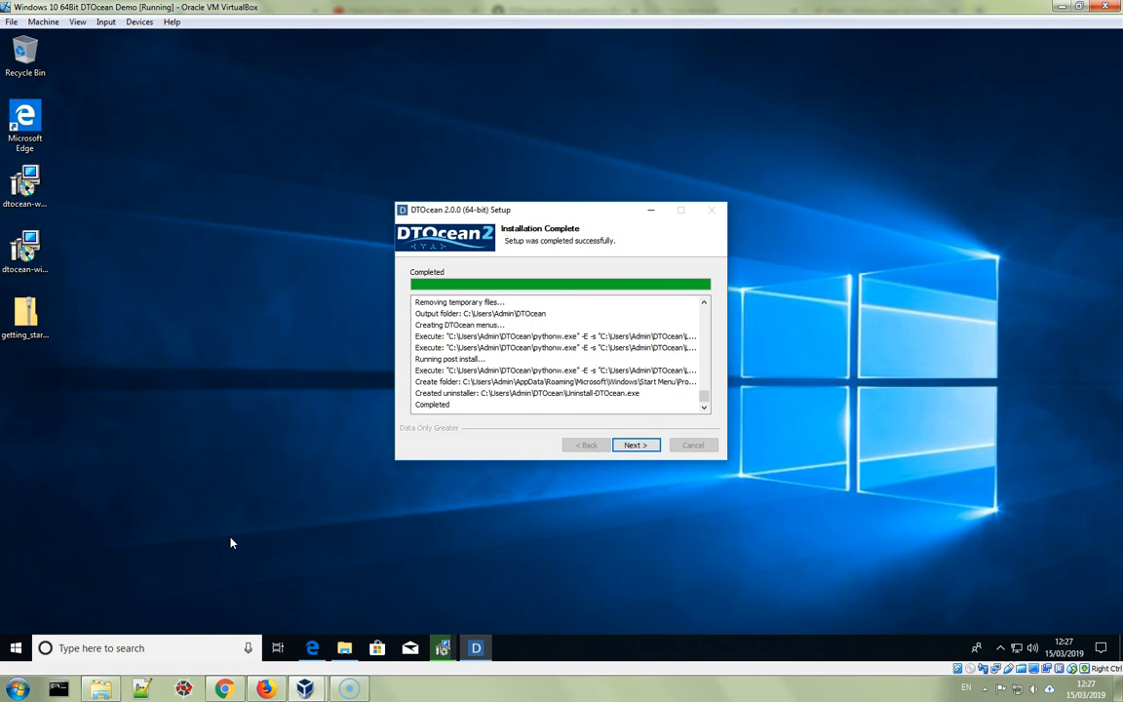
{"action": "left_click_drag", "start_coordinate": [563, 209], "coordinate": [547, 182]}
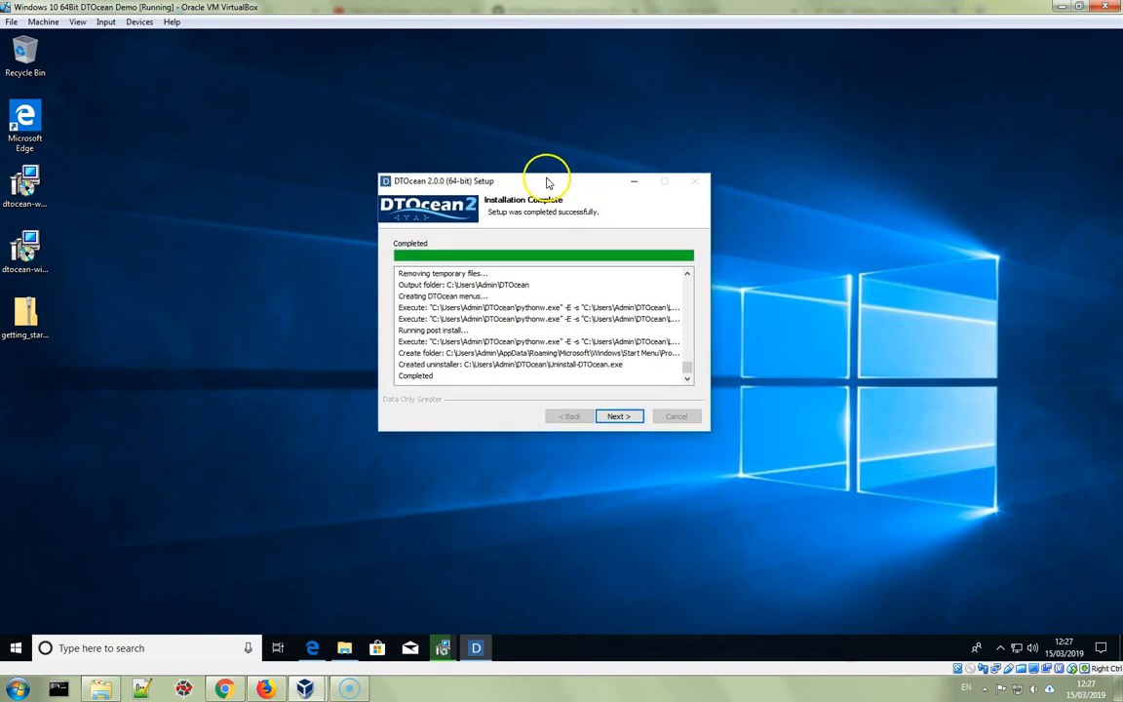
{"action": "left_click", "coordinate": [620, 416]}
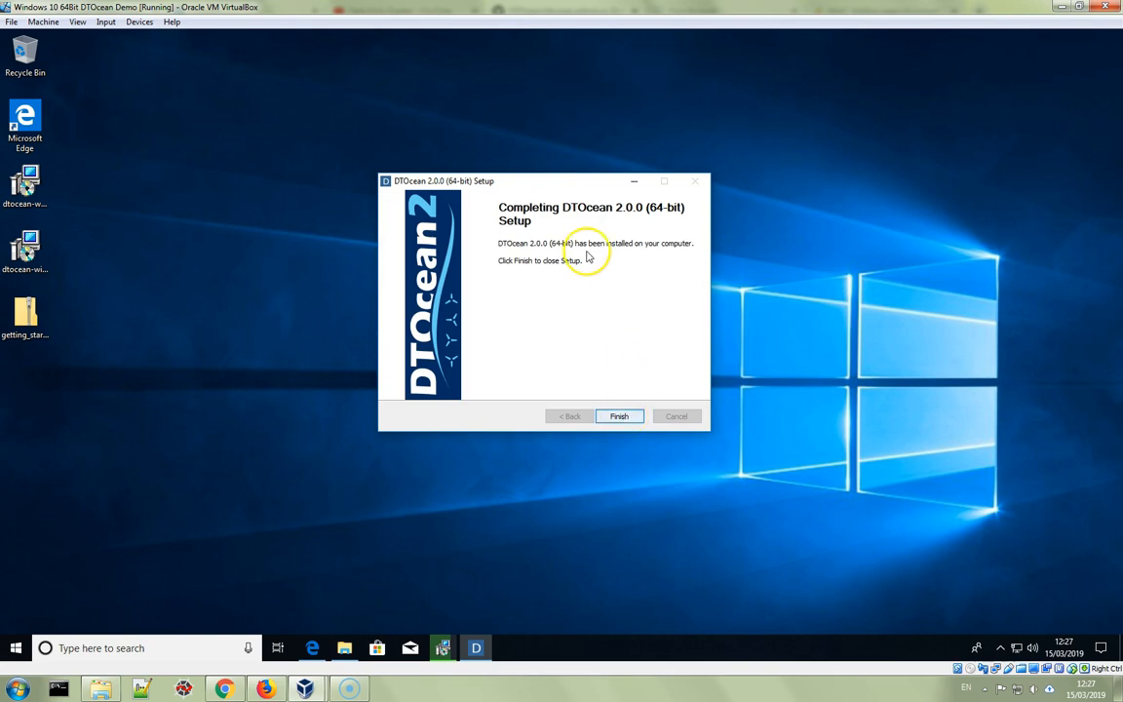
{"action": "left_click", "coordinate": [621, 417]}
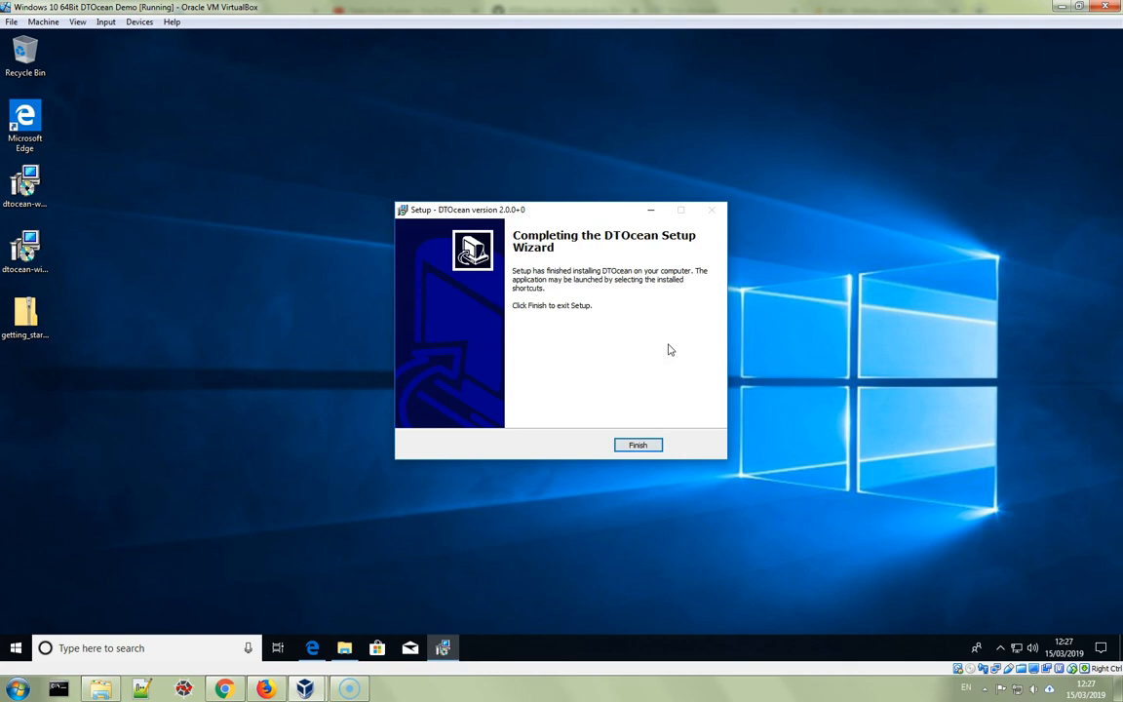
{"action": "left_click", "coordinate": [634, 445]}
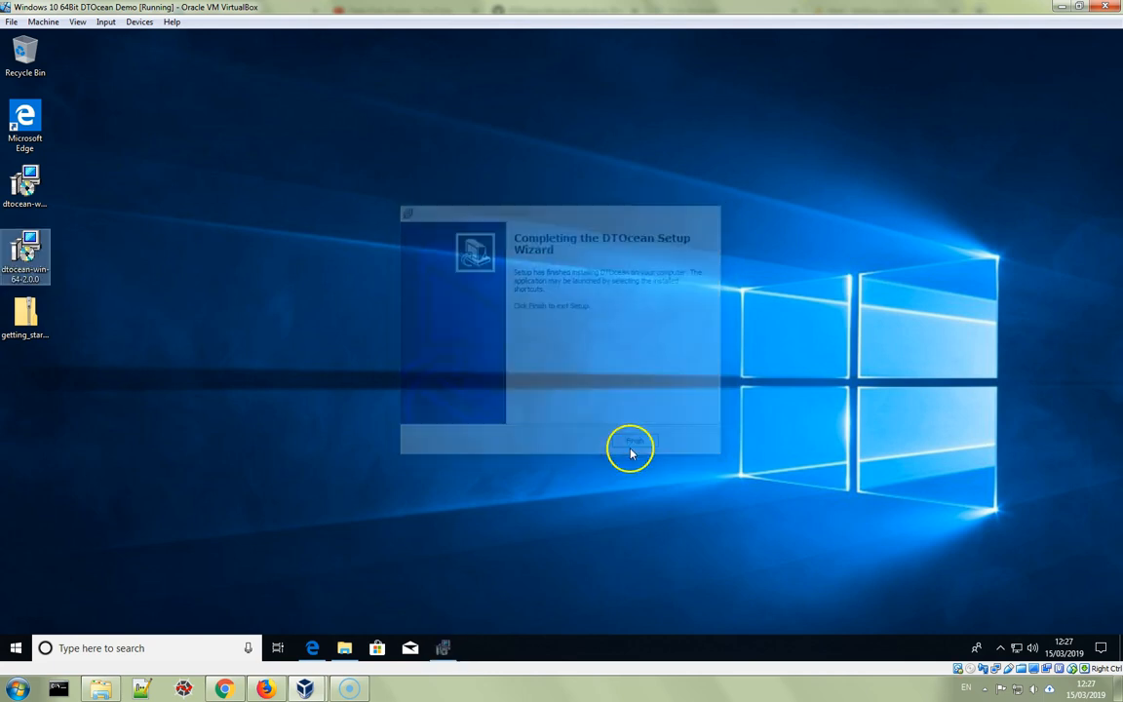
- Run Copy Database Config (Safe) from the DTOcean (64-bit) program group
{"action": "left_click", "coordinate": [12, 649]}
{"action": "scroll", "coordinate": [191, 571], "scroll_direction": "down", "scroll_amount": 3}
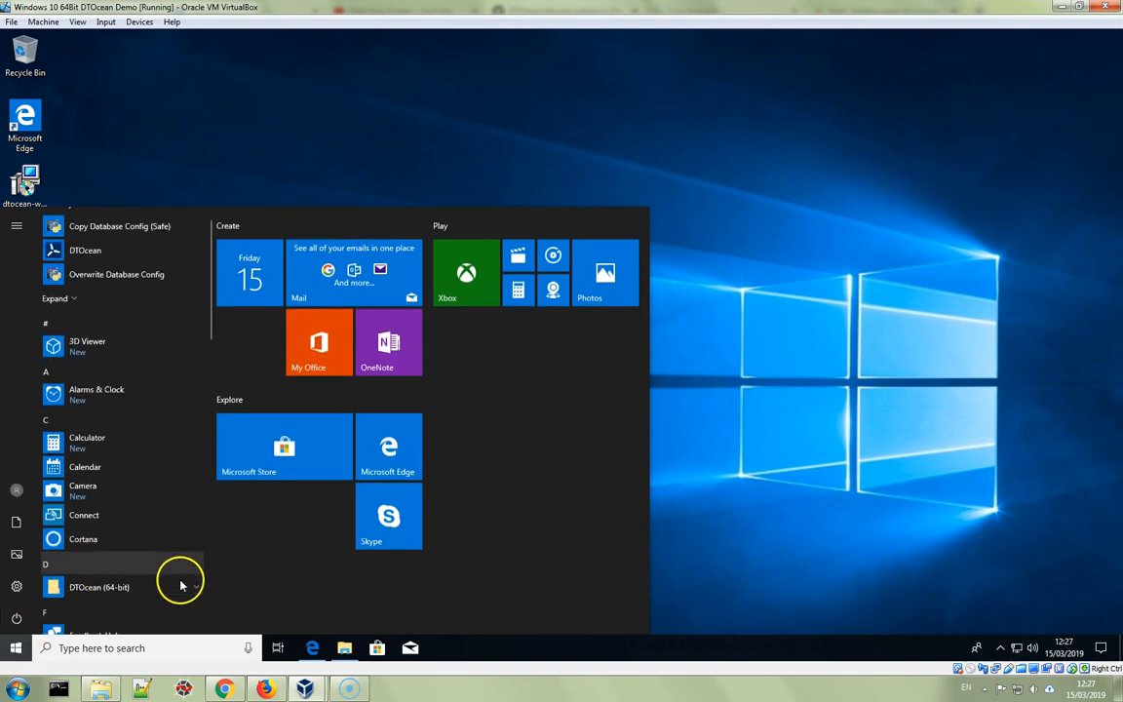
{"action": "left_click", "coordinate": [195, 478]}
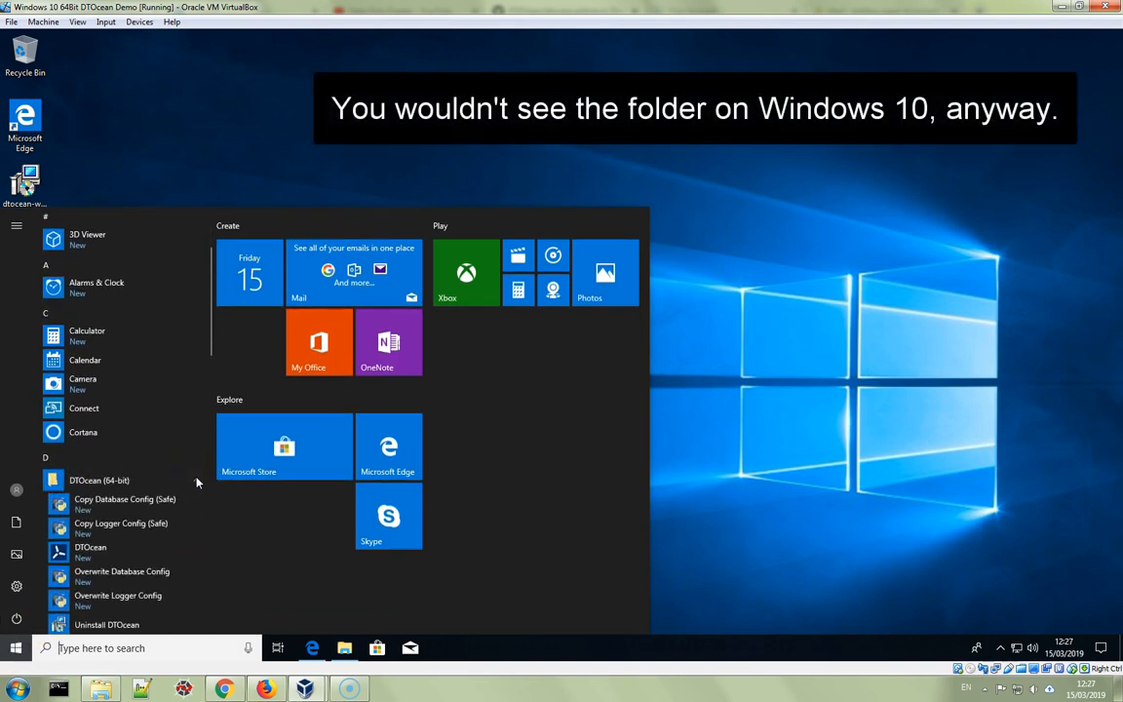
{"action": "left_click", "coordinate": [138, 480]}
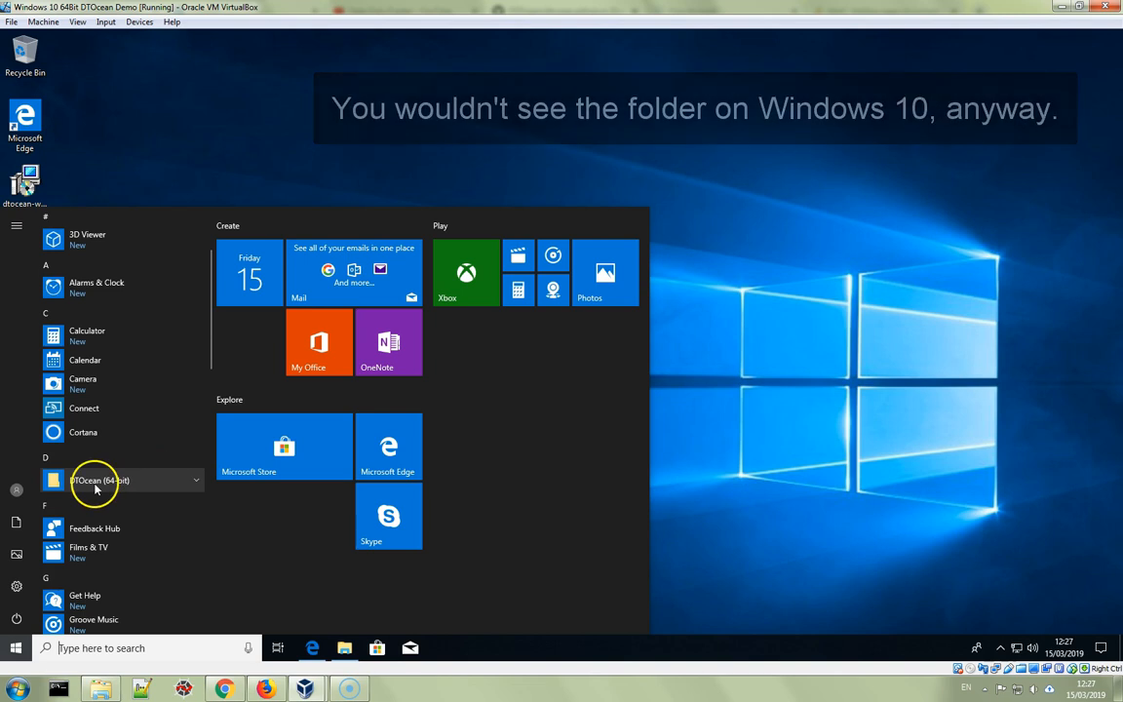
{"action": "left_click", "coordinate": [172, 482]}
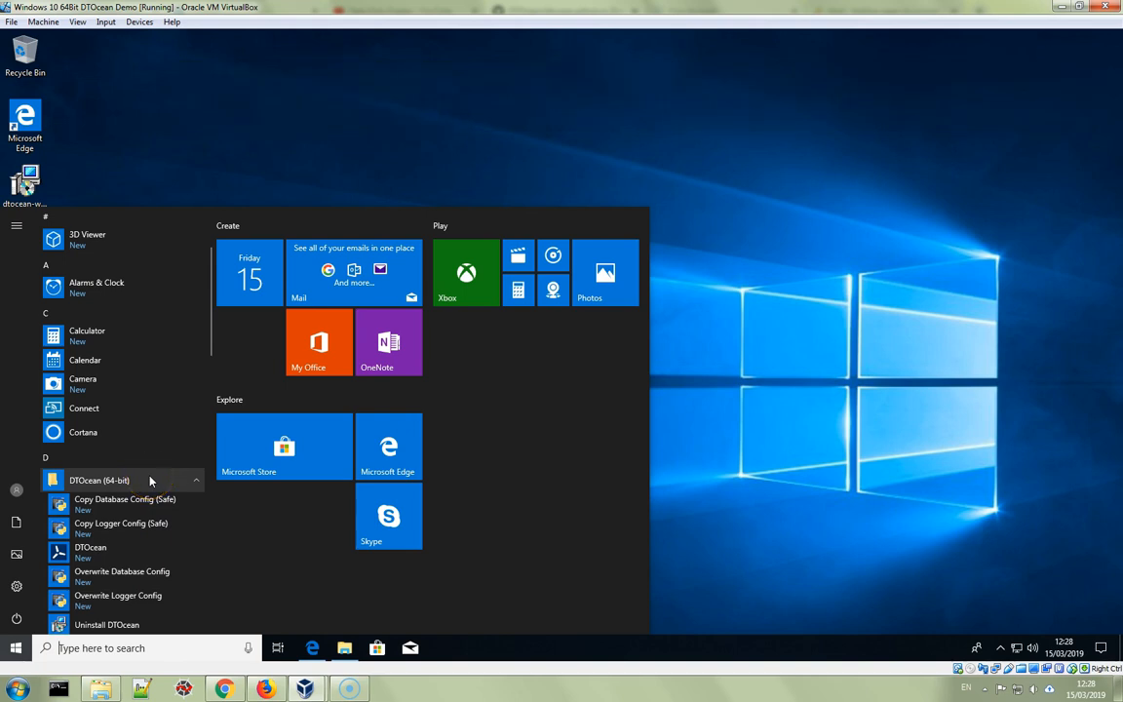
{"action": "left_click", "coordinate": [171, 577]}
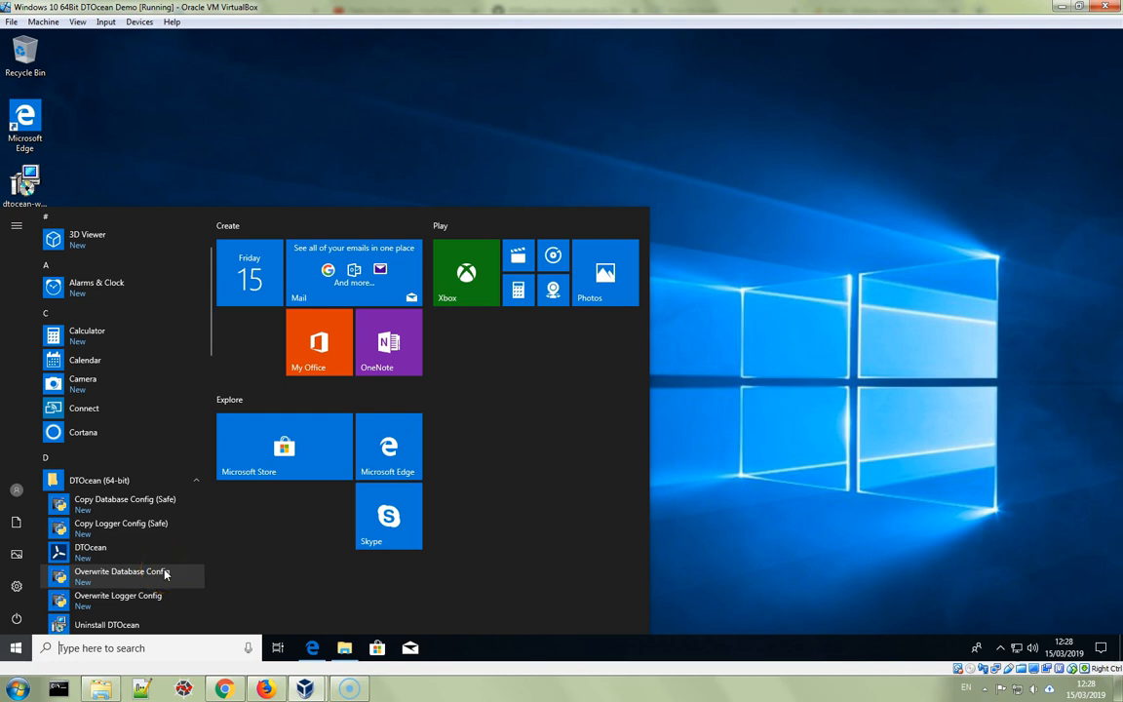
{"action": "left_click", "coordinate": [126, 500]}
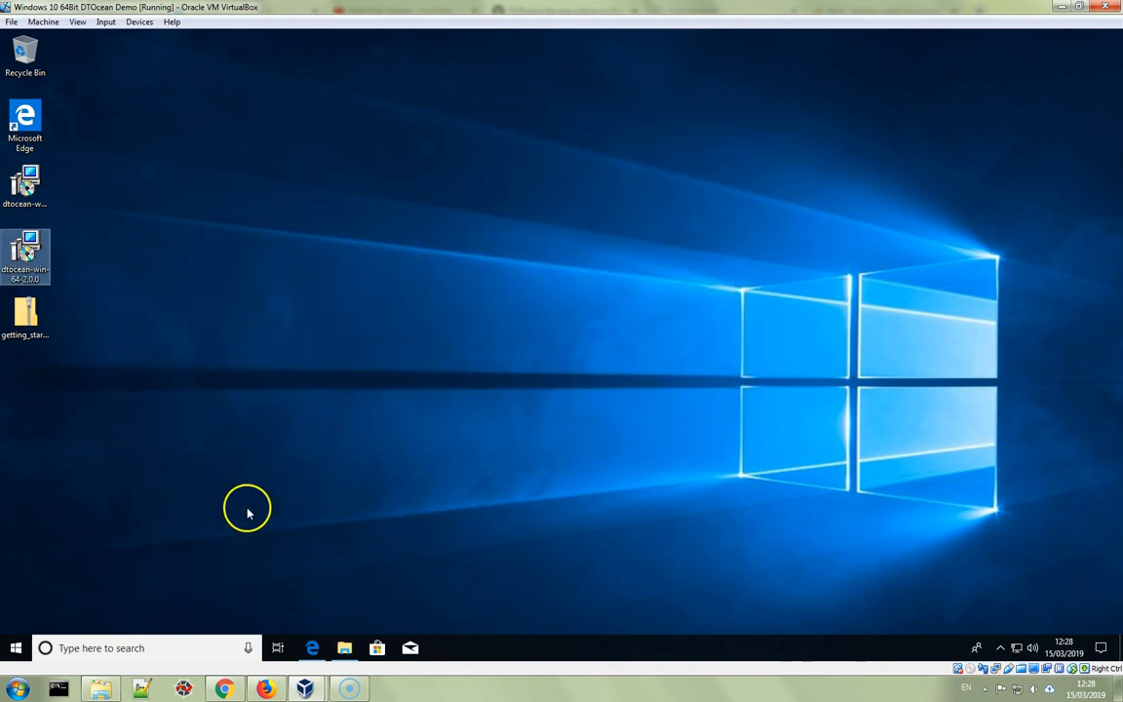
- Browse in File Explorer to C:\Users\Admin\AppData\Roaming\DTOcean\dtocean_core\config
{"action": "left_click", "coordinate": [344, 647]}
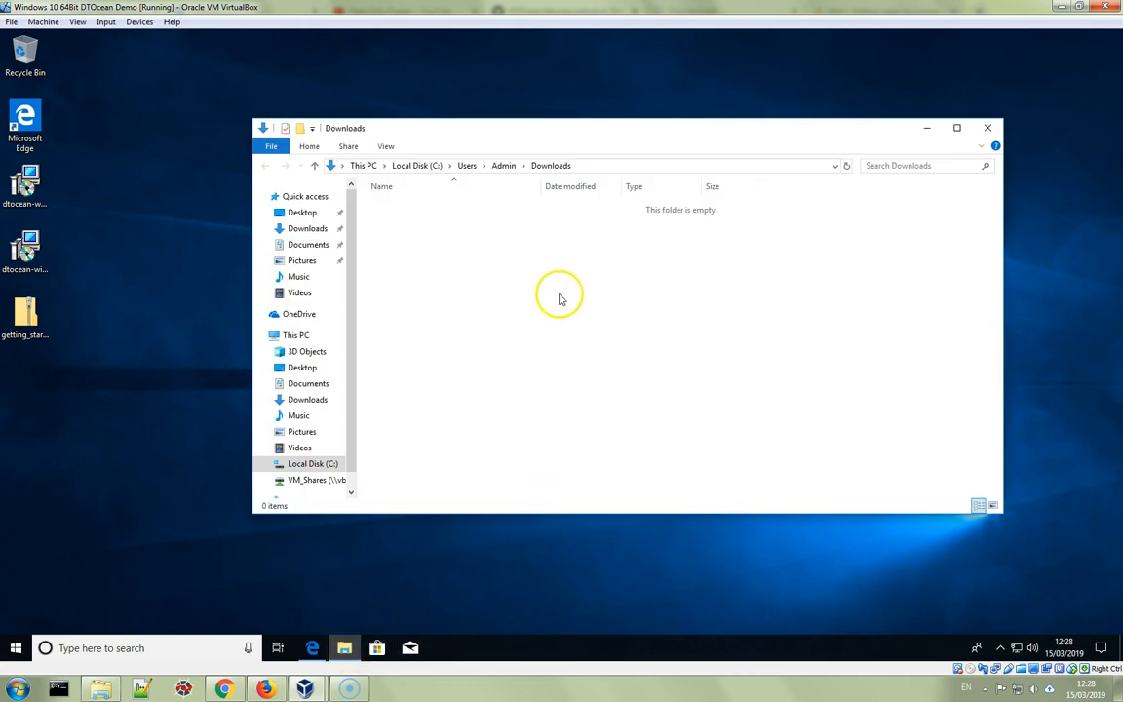
{"action": "left_click", "coordinate": [505, 167]}
{"action": "left_click", "coordinate": [539, 169]}
{"action": "left_click", "coordinate": [543, 165]}
{"action": "type", "text": "\\Admin\\A"}
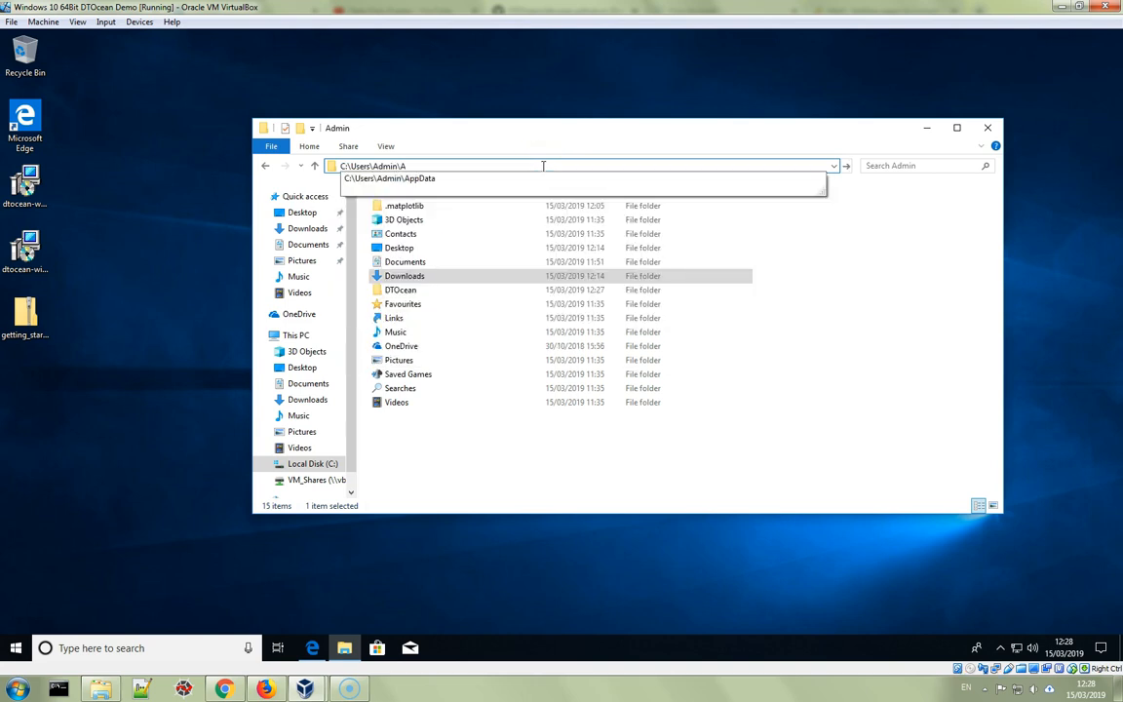
{"action": "type", "text": "ppData"}
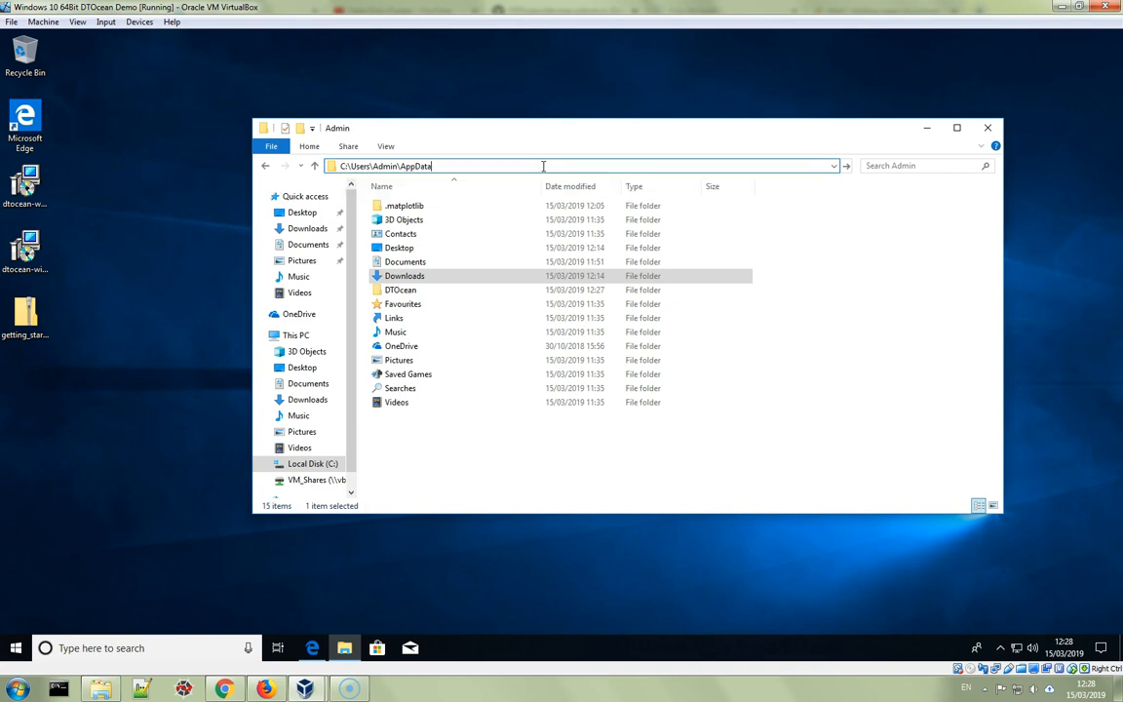
{"action": "key", "text": "Return"}
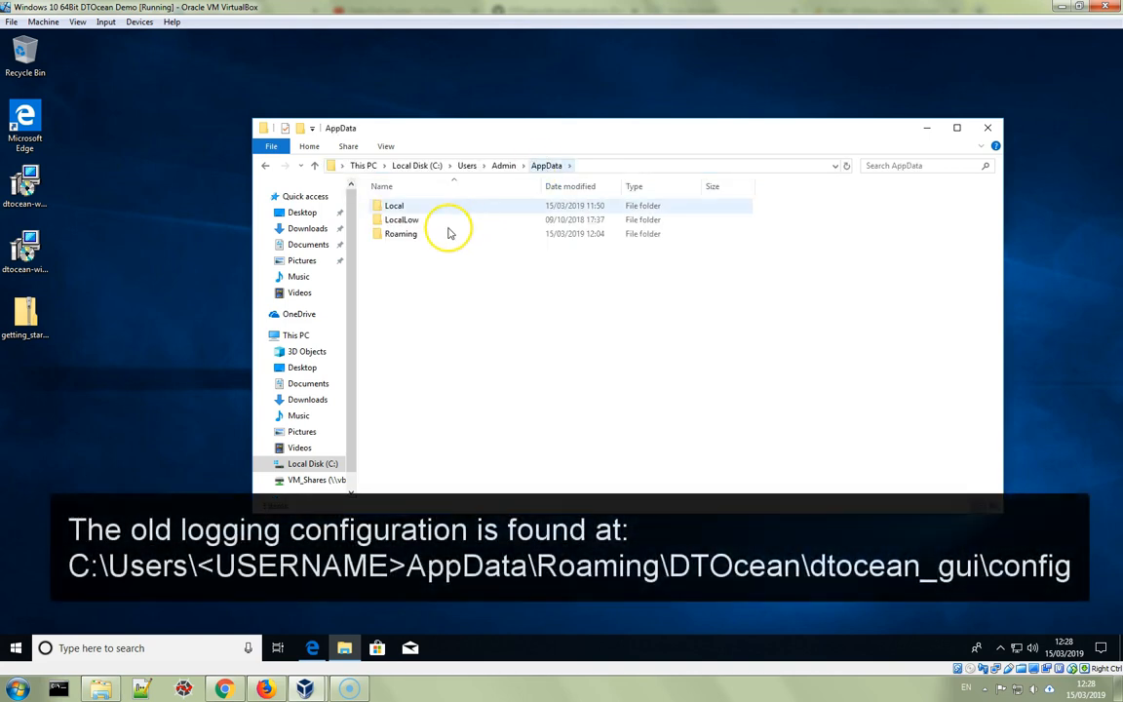
{"action": "double_click", "coordinate": [422, 235]}
{"action": "double_click", "coordinate": [421, 221]}
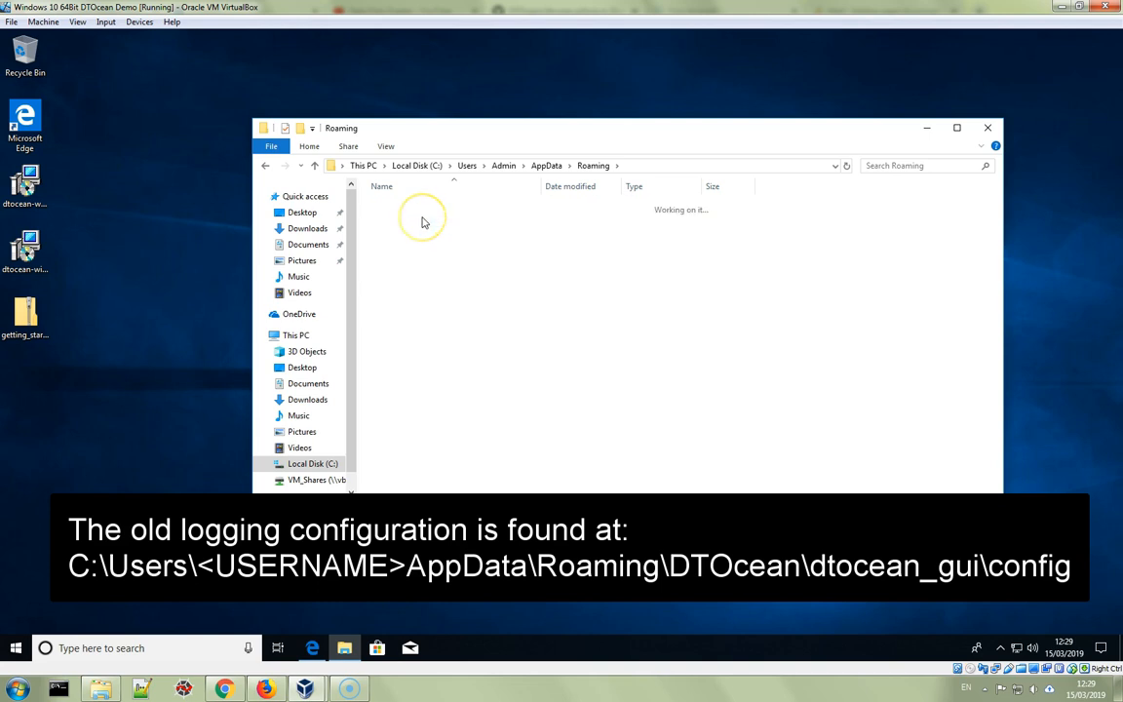
{"action": "double_click", "coordinate": [444, 206]}
{"action": "double_click", "coordinate": [426, 212]}
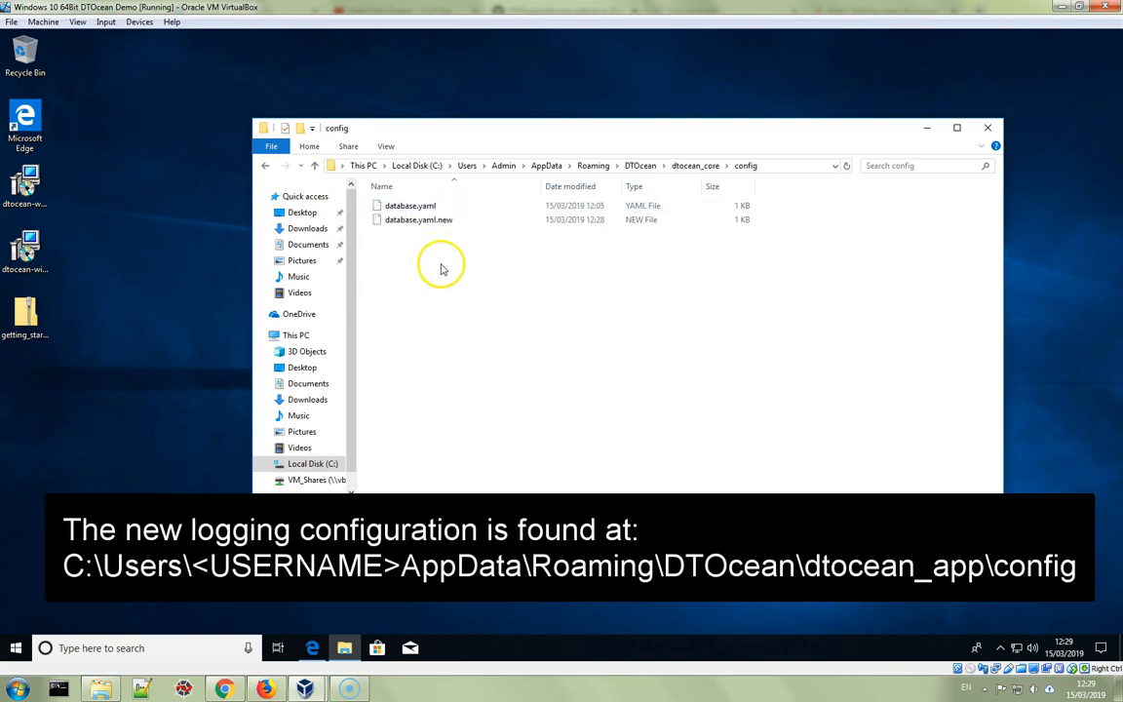
- Open database.yaml in Notepad, keeping Notepad as the default app for .yaml files, and uncover the config folder's file list
{"action": "left_click", "coordinate": [438, 207]}
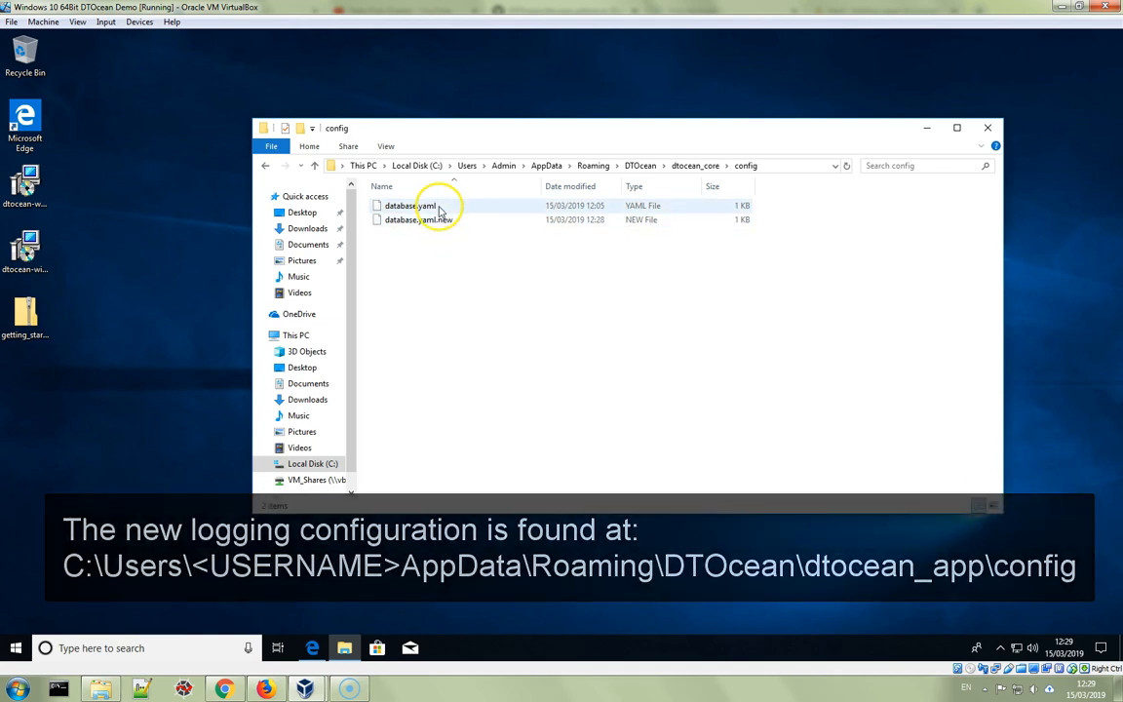
{"action": "left_click", "coordinate": [438, 220]}
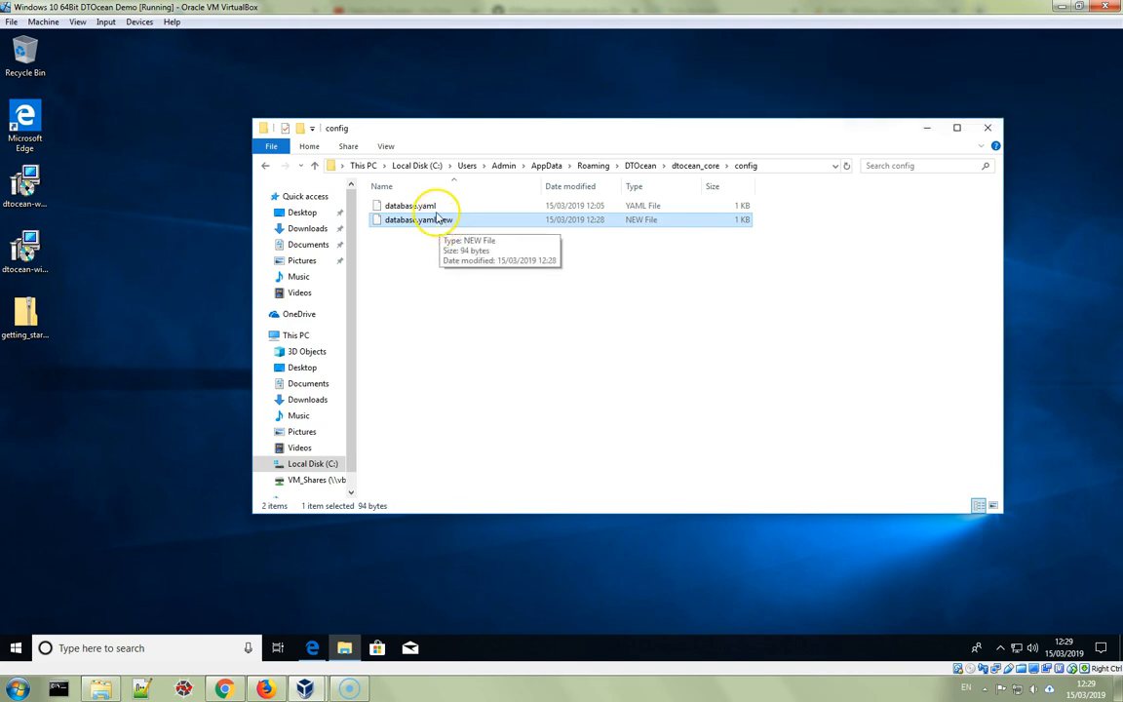
{"action": "left_click", "coordinate": [435, 208]}
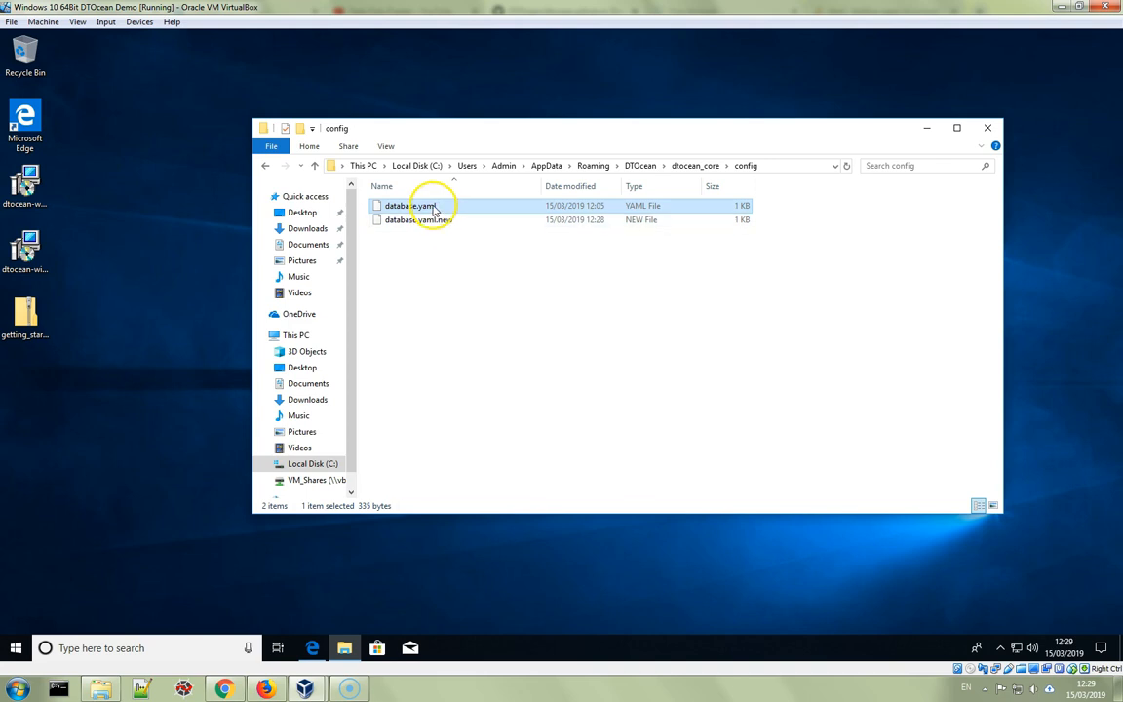
{"action": "left_click", "coordinate": [436, 208]}
{"action": "right_click", "coordinate": [436, 208]}
{"action": "left_click", "coordinate": [429, 221]}
{"action": "left_click", "coordinate": [430, 212]}
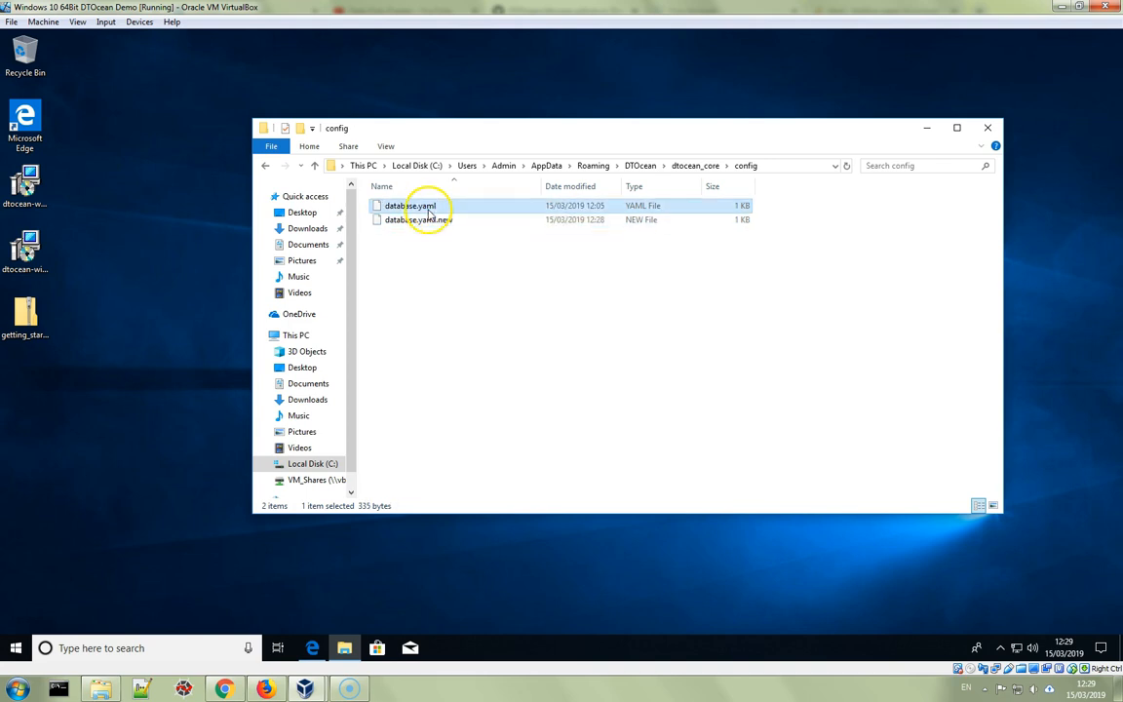
{"action": "right_click", "coordinate": [428, 209]}
{"action": "left_click", "coordinate": [497, 221]}
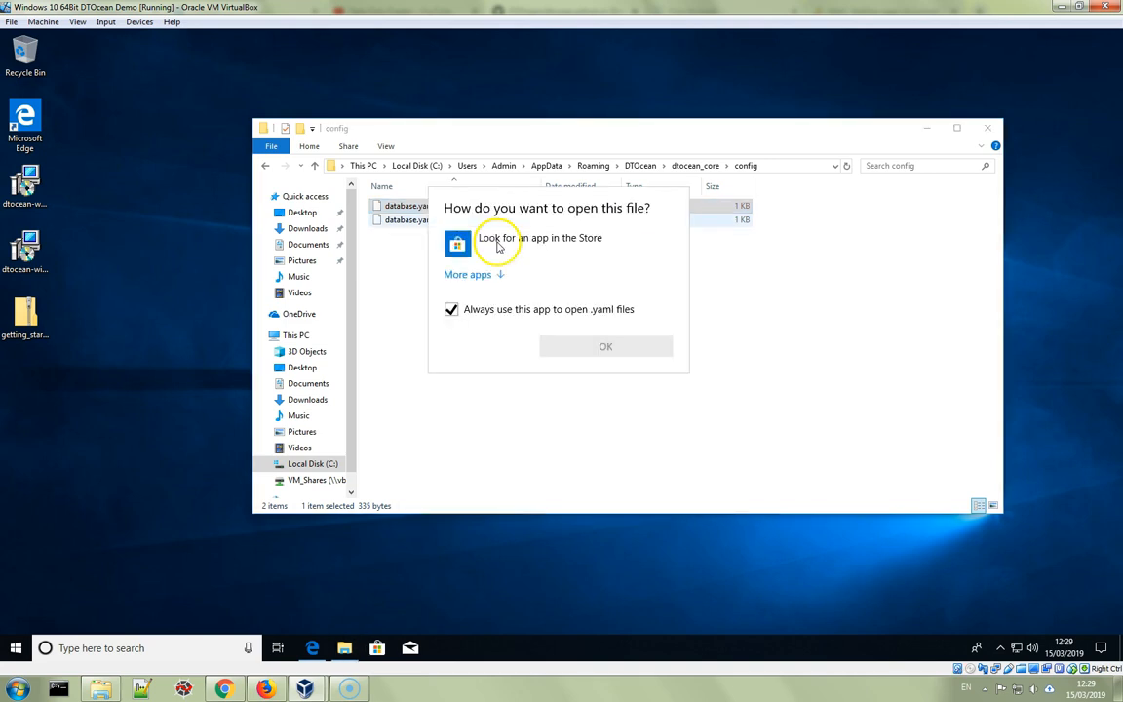
{"action": "left_click", "coordinate": [498, 275]}
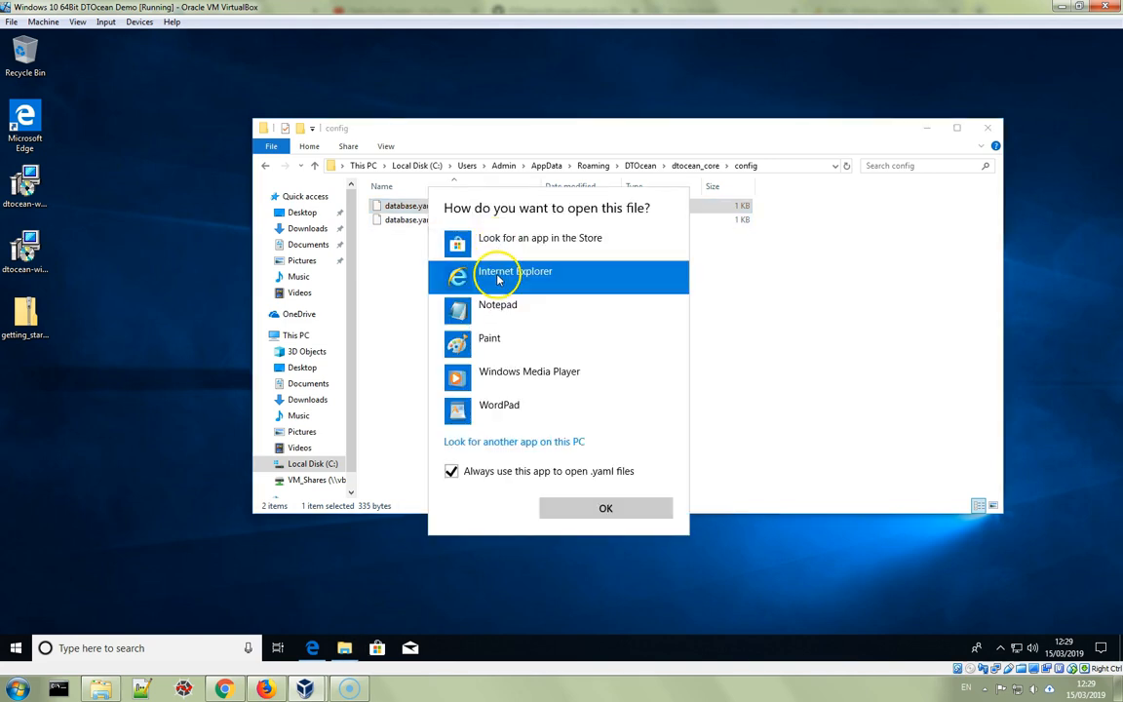
{"action": "left_click", "coordinate": [507, 320]}
{"action": "left_click", "coordinate": [612, 505]}
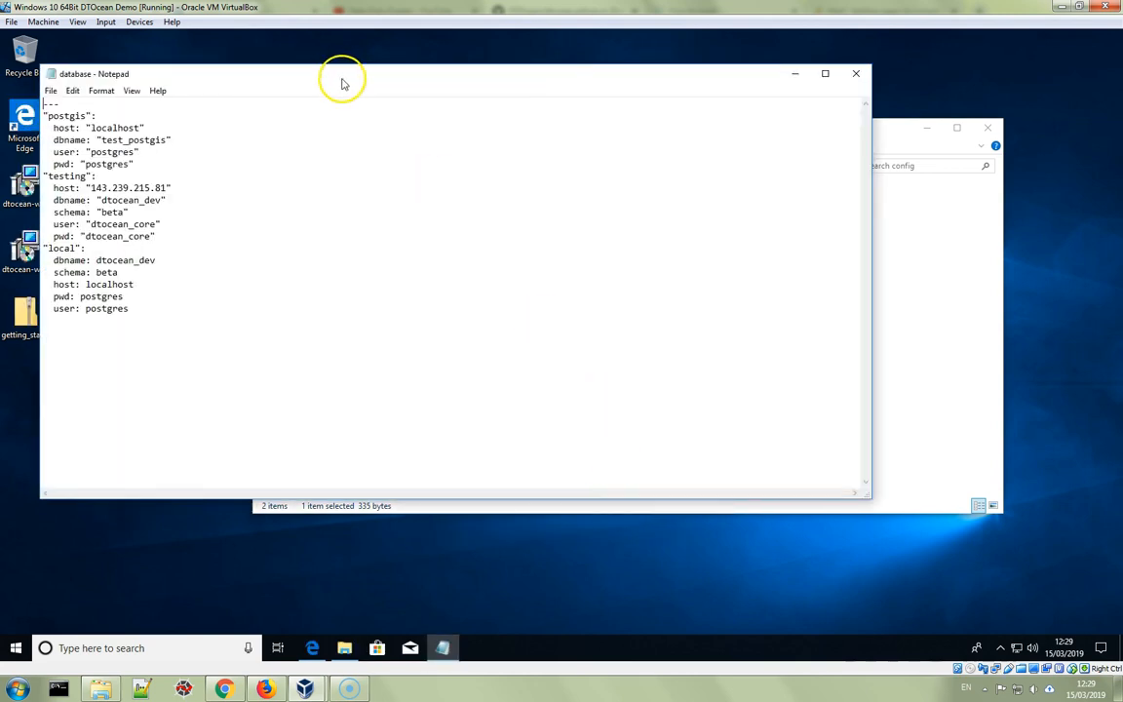
{"action": "left_click_drag", "start_coordinate": [341, 80], "coordinate": [324, 244]}
- Open database.yaml.new in Notepad without making it the default app for .new files, and move its window beside the other file
{"action": "left_click", "coordinate": [450, 221]}
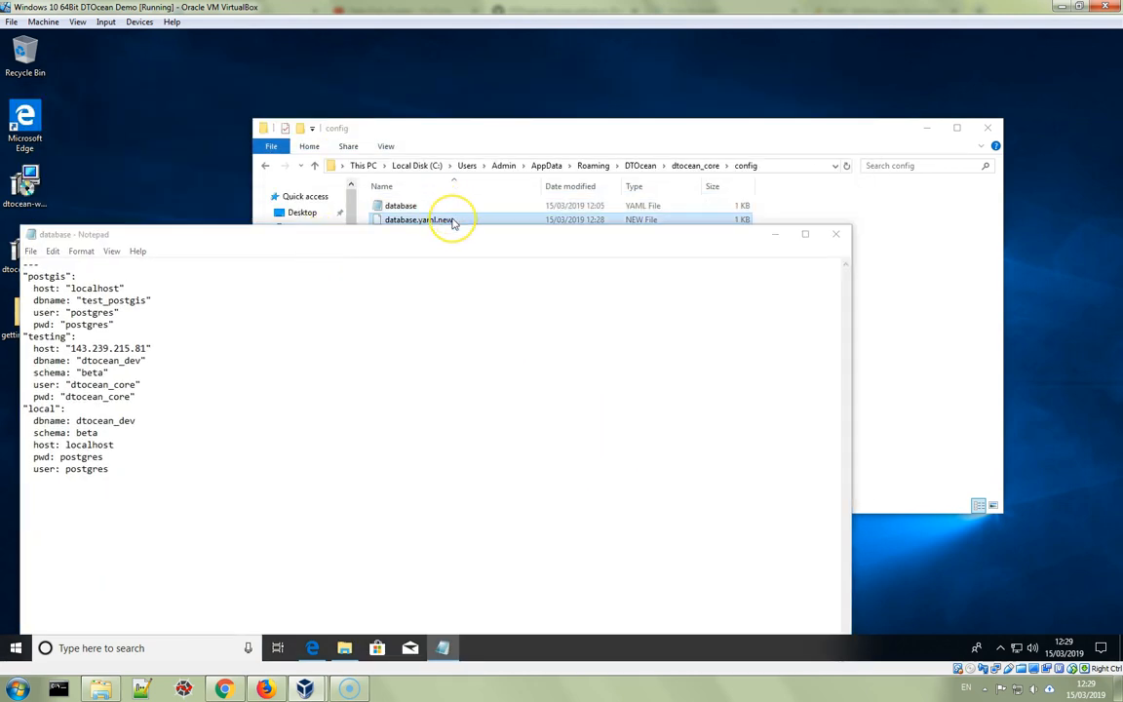
{"action": "right_click", "coordinate": [452, 222]}
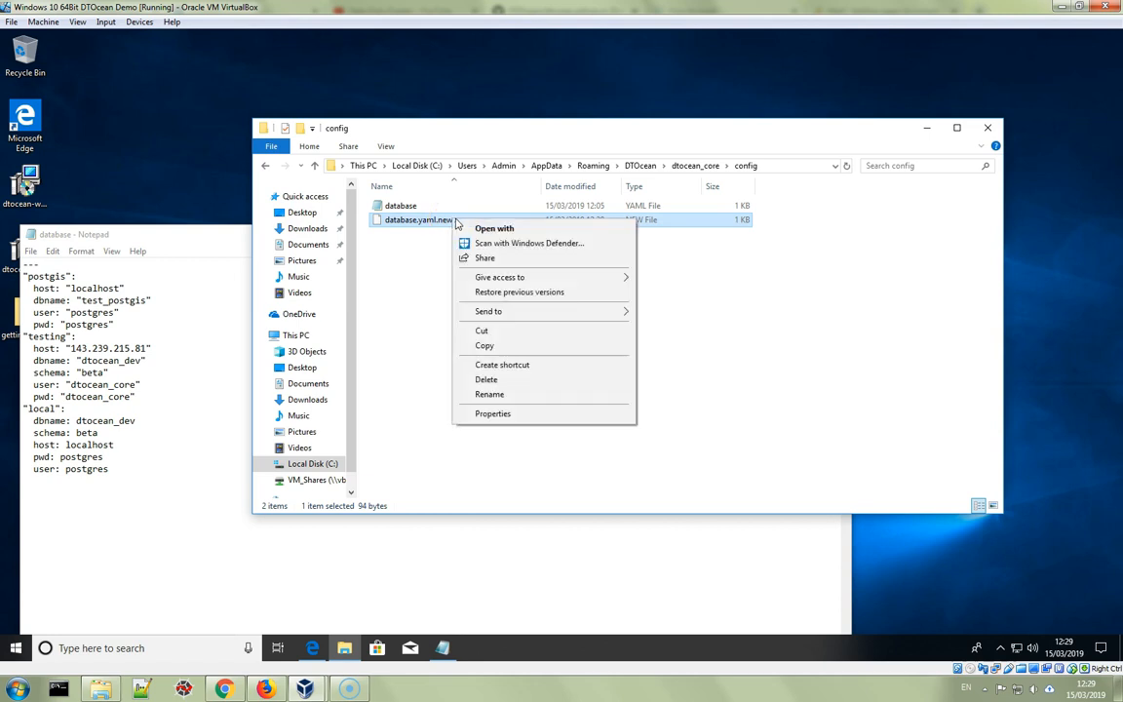
{"action": "left_click", "coordinate": [508, 234]}
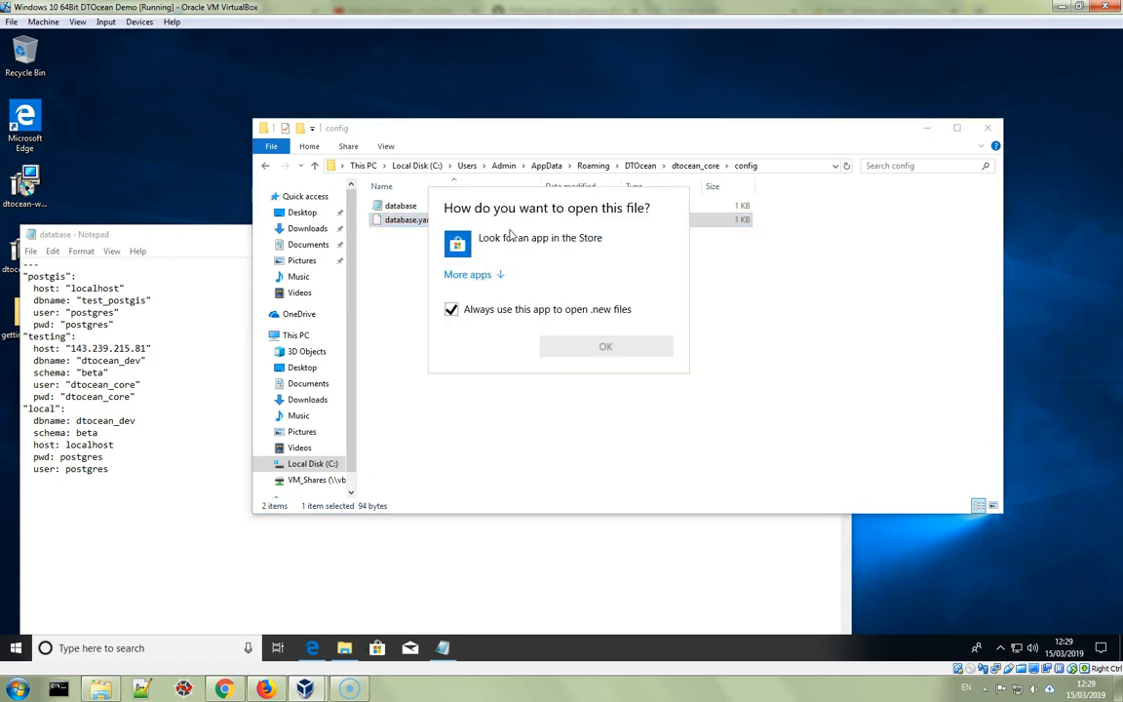
{"action": "left_click", "coordinate": [569, 312]}
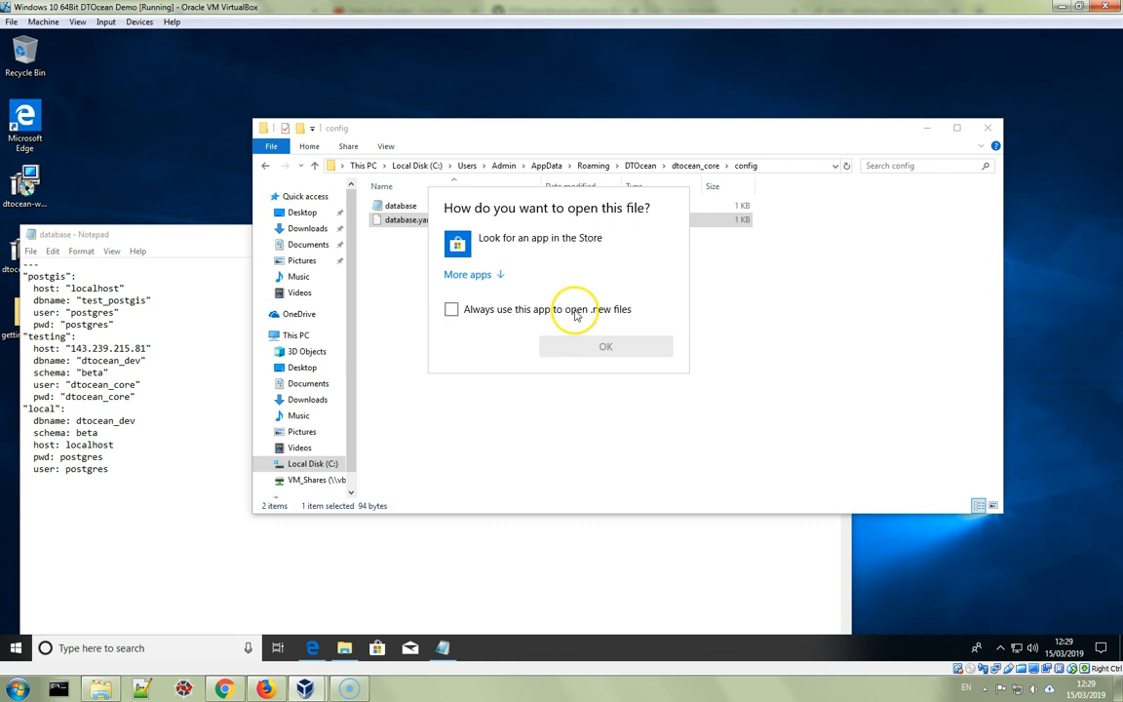
{"action": "left_click", "coordinate": [501, 276]}
{"action": "left_click", "coordinate": [501, 312]}
{"action": "left_click", "coordinate": [605, 509]}
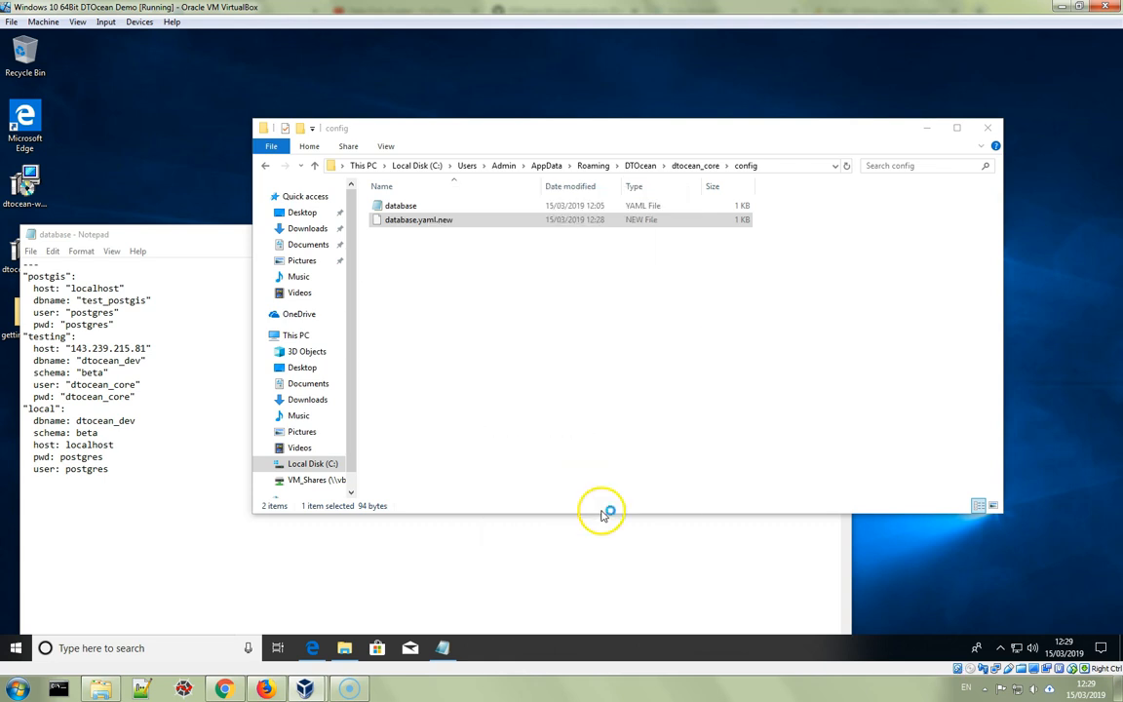
{"action": "left_click_drag", "start_coordinate": [495, 76], "coordinate": [723, 161]}
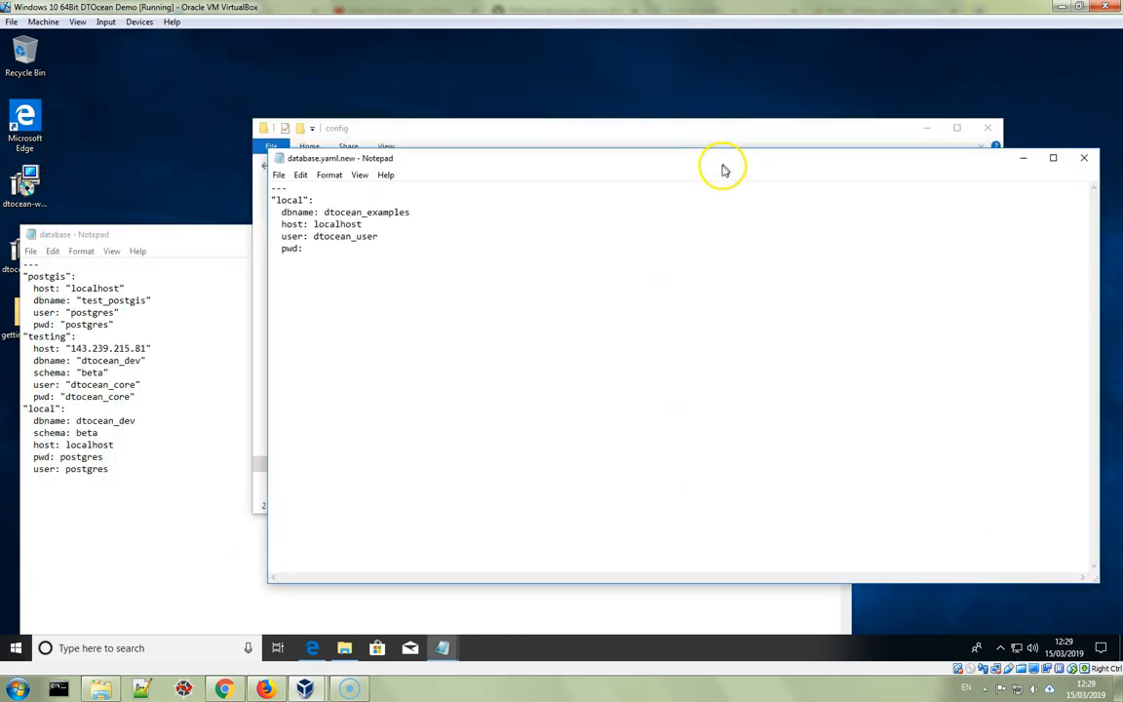
- Arrange the two Notepad windows side by side and compare the "local" section of database.yaml.new with the entries in database.yaml
{"action": "left_click", "coordinate": [161, 234]}
{"action": "left_click_drag", "start_coordinate": [176, 238], "coordinate": [605, 174]}
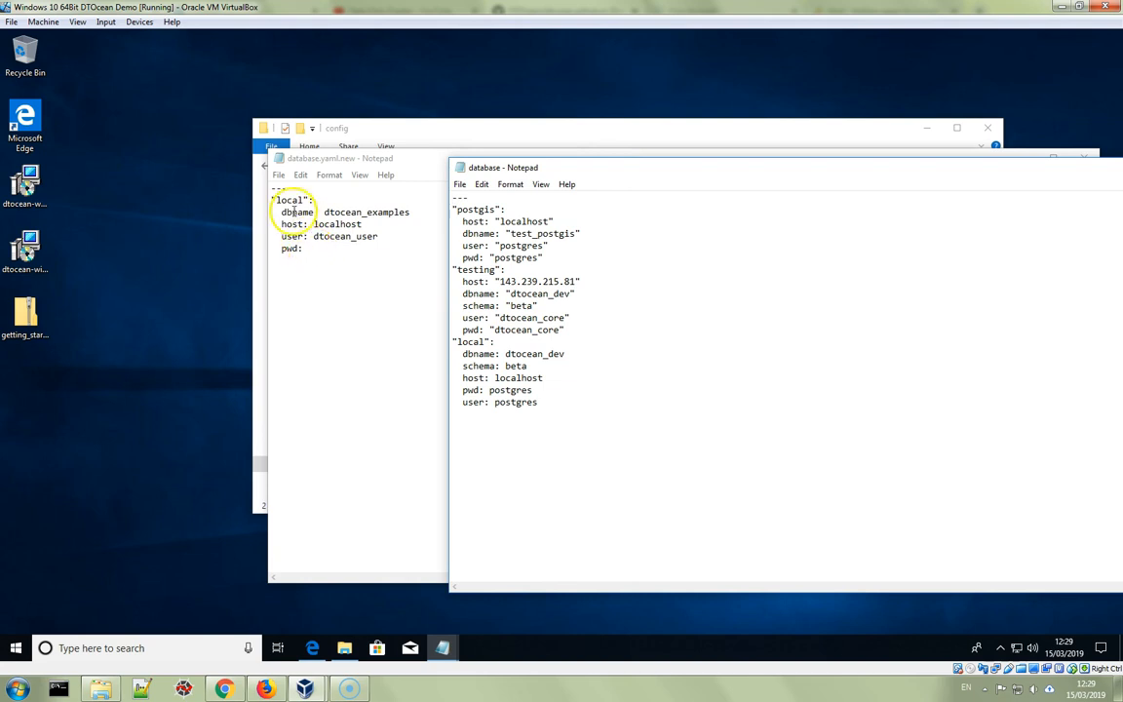
{"action": "left_click_drag", "start_coordinate": [305, 250], "coordinate": [413, 212]}
{"action": "left_click", "coordinate": [366, 269]}
{"action": "left_click_drag", "start_coordinate": [366, 269], "coordinate": [274, 200]}
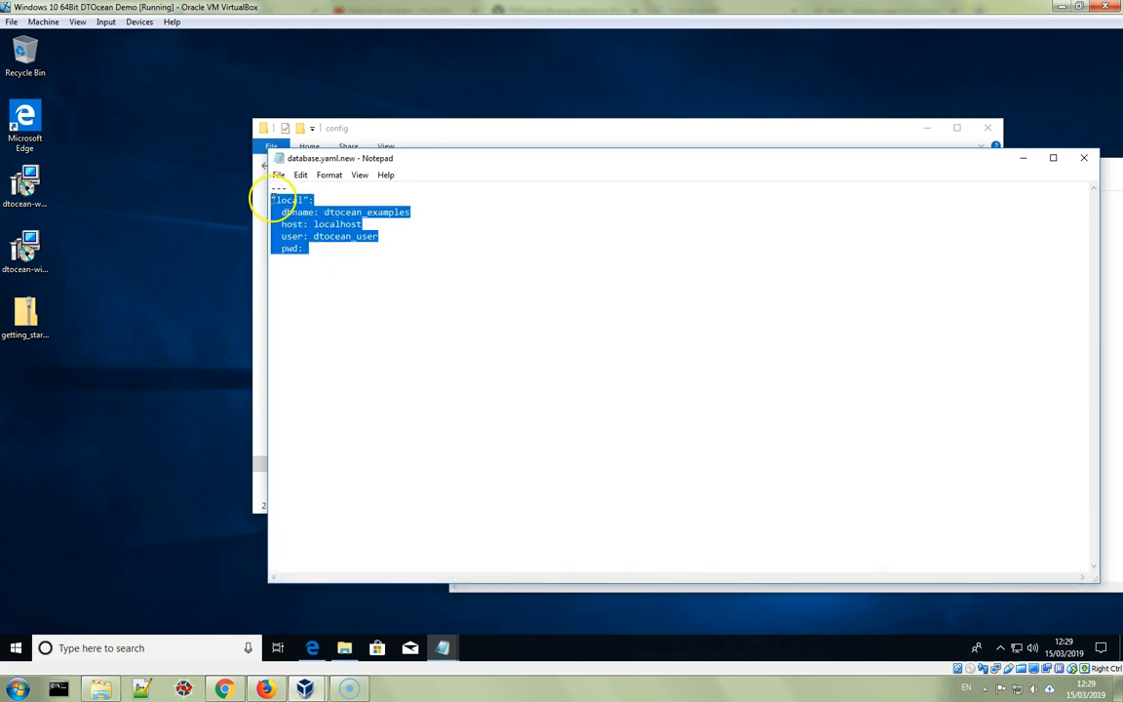
{"action": "left_click", "coordinate": [400, 131]}
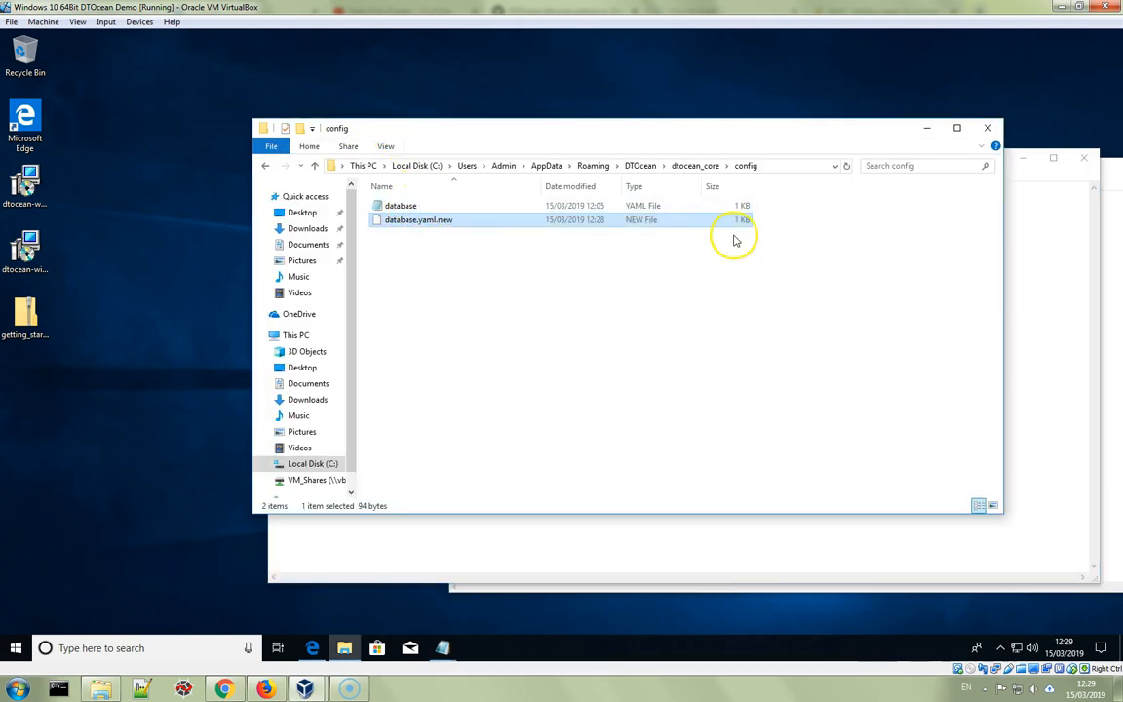
{"action": "left_click", "coordinate": [1105, 237]}
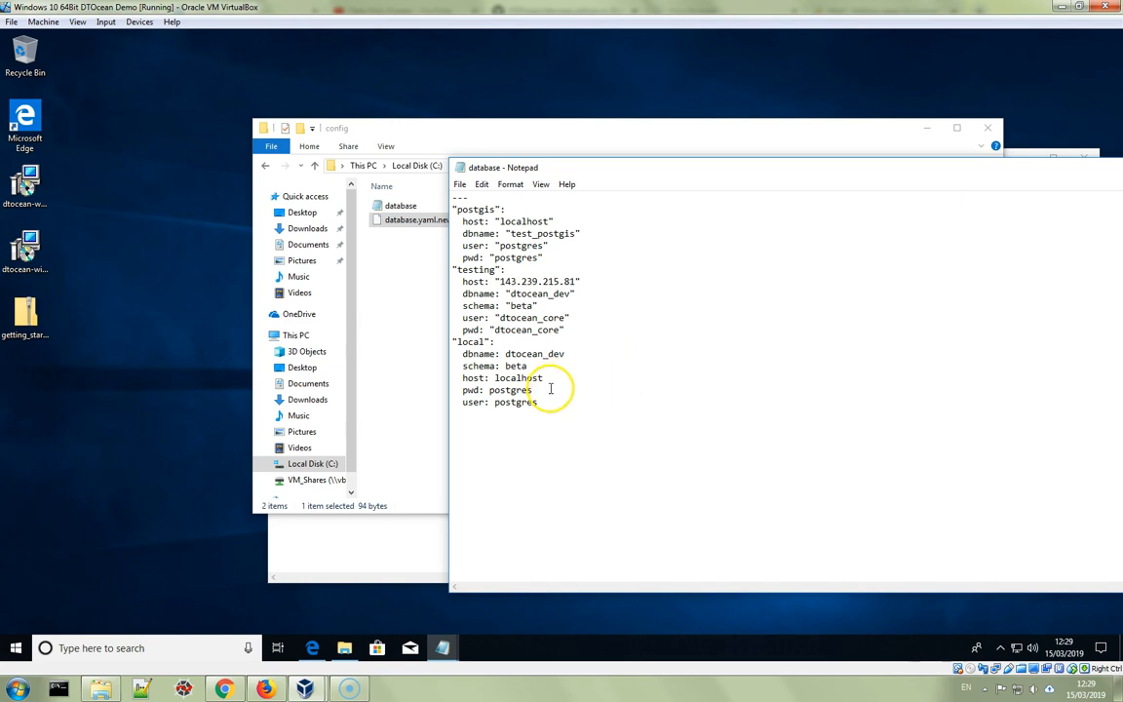
- Replace all text in database.yaml with only a "local" section: dbname dtocean_examples, host localhost, user dtocean_user and an empty pwd, and save the file
{"action": "left_click_drag", "start_coordinate": [539, 402], "coordinate": [458, 200]}
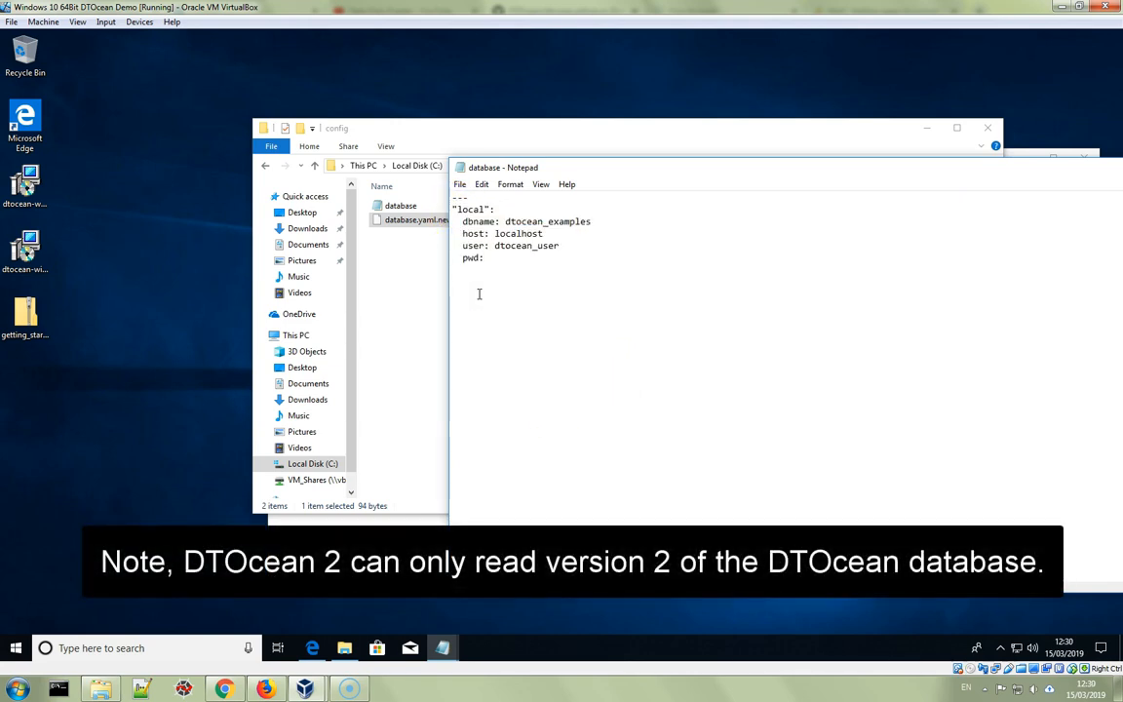
{"action": "left_click_drag", "start_coordinate": [635, 159], "coordinate": [414, 161]}
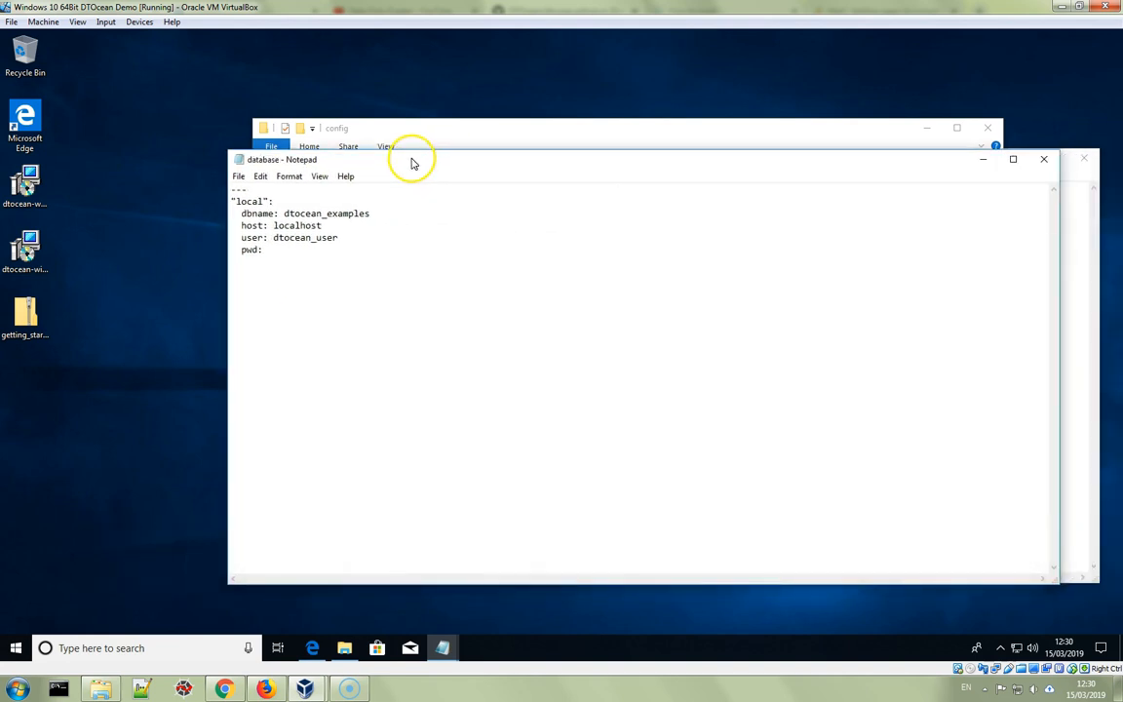
{"action": "left_click", "coordinate": [242, 177]}
{"action": "left_click", "coordinate": [252, 220]}
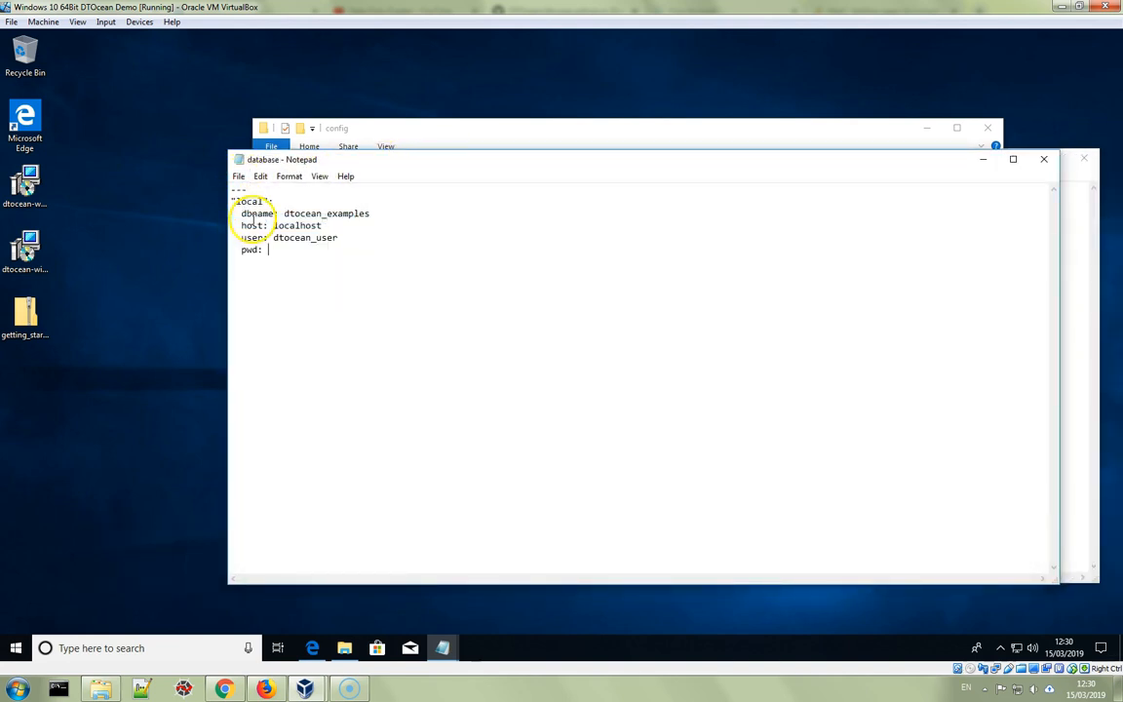
- Close both Notepad windows, delete database.yaml.new from the config folder and close the folder window
{"action": "left_click", "coordinate": [1043, 160]}
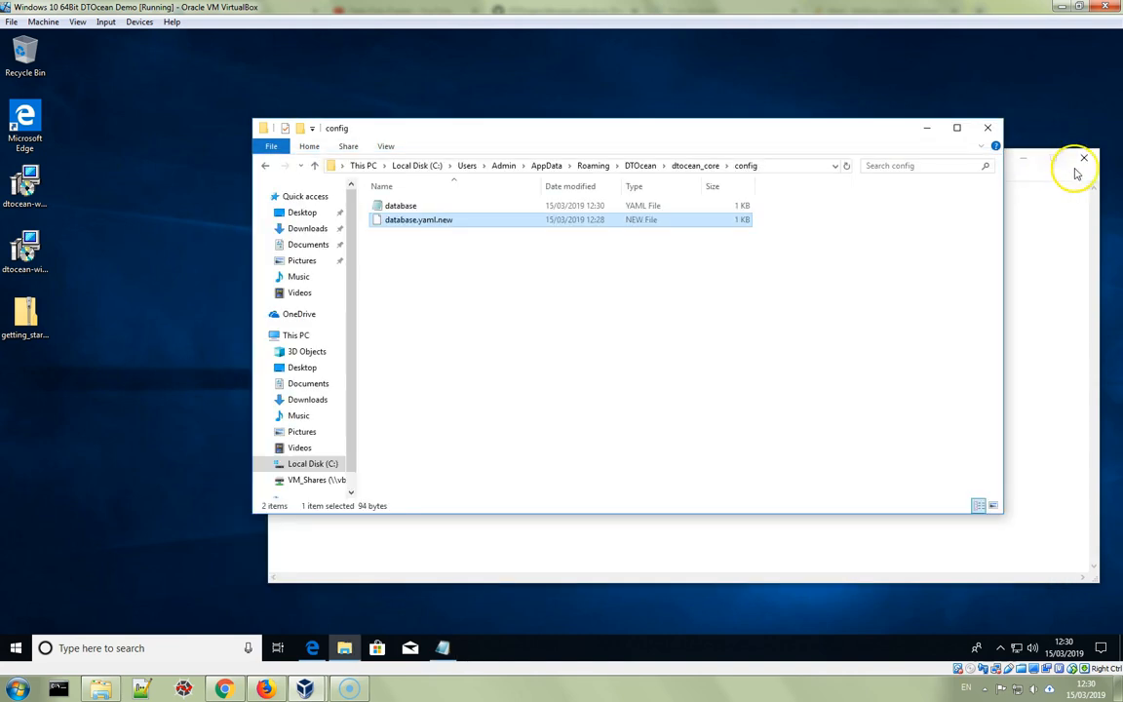
{"action": "left_click", "coordinate": [1084, 158]}
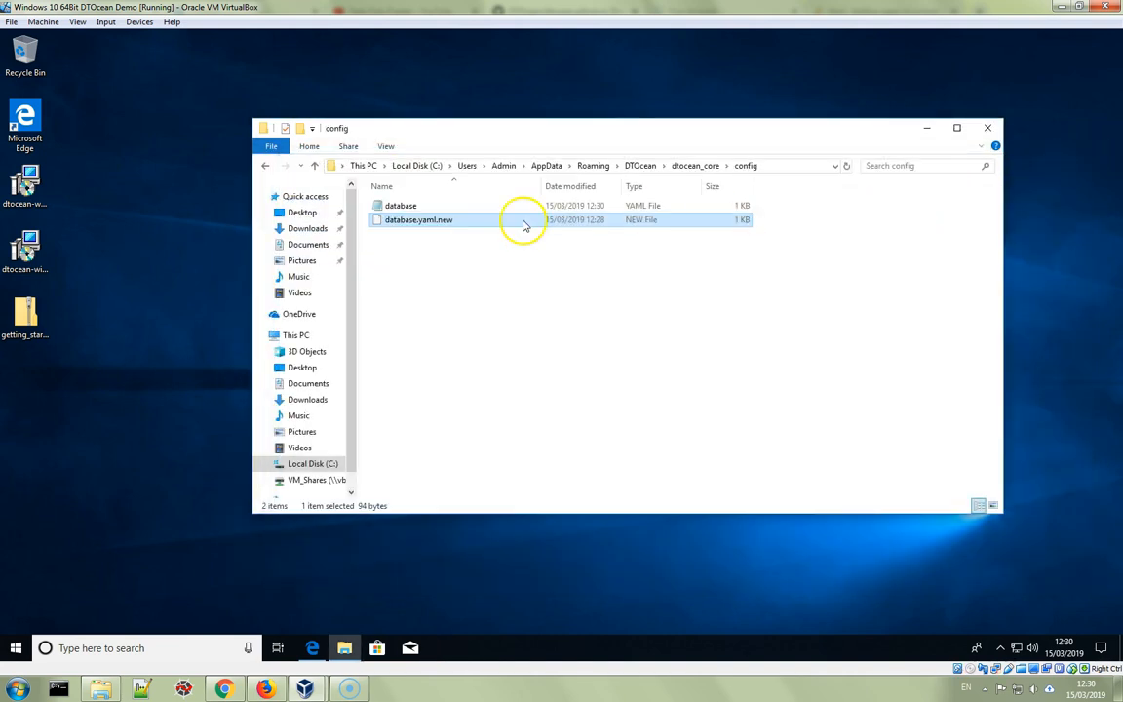
{"action": "right_click", "coordinate": [454, 224]}
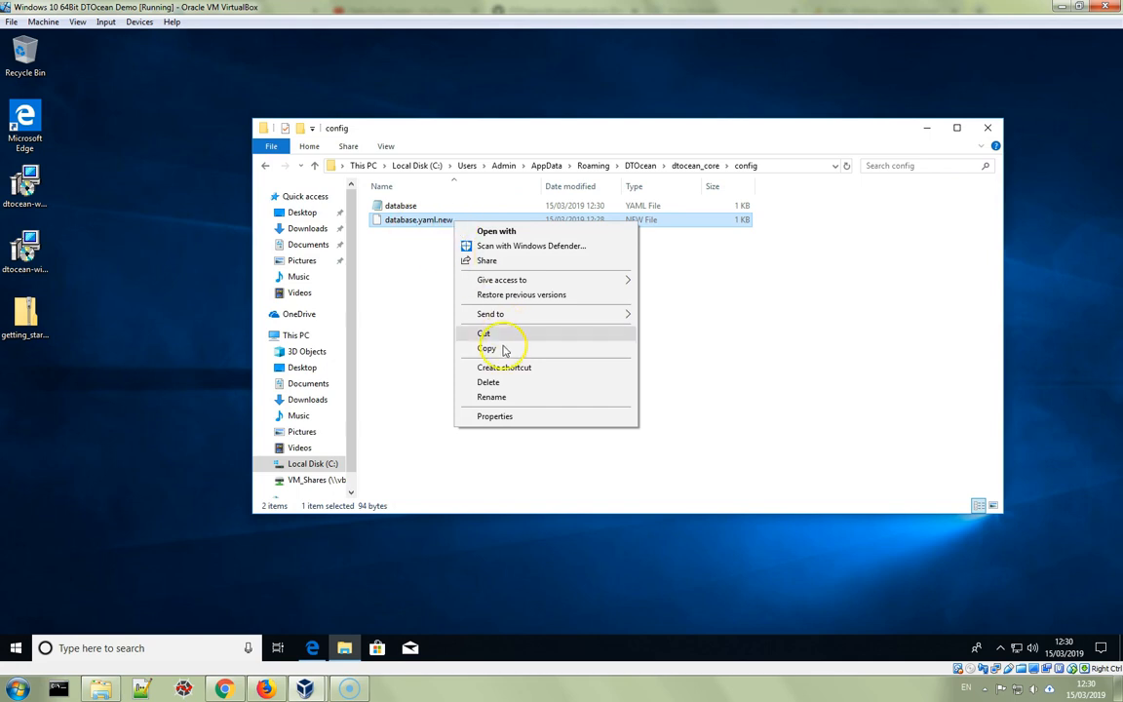
{"action": "left_click", "coordinate": [492, 381]}
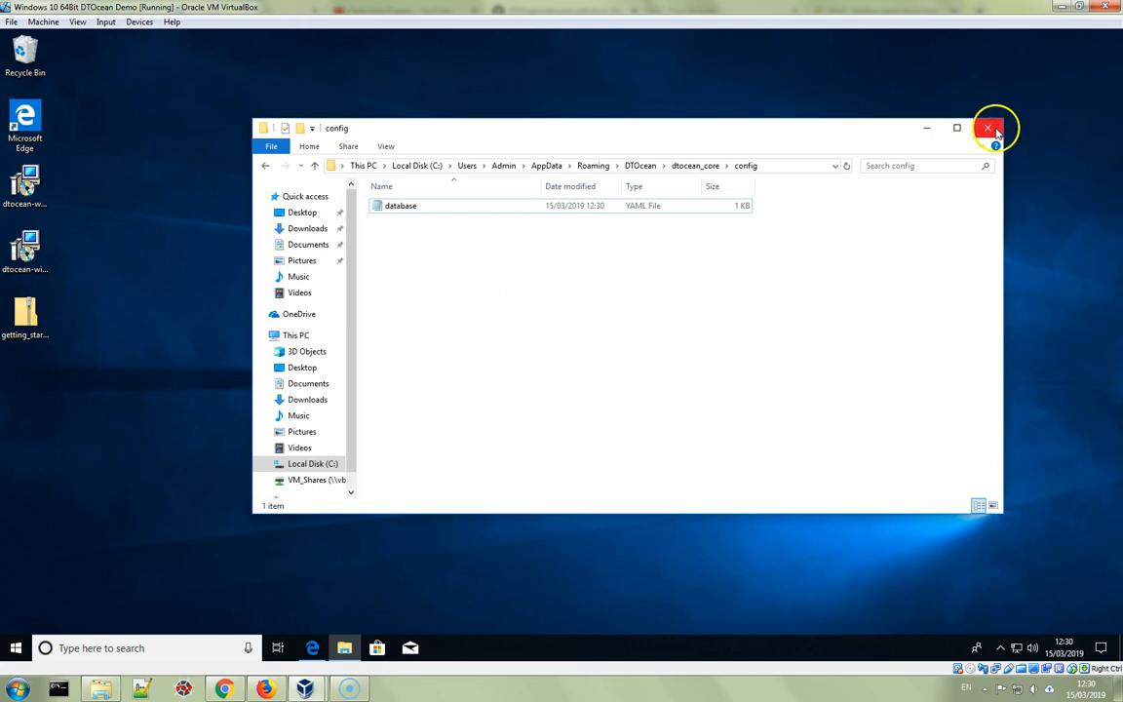
{"action": "left_click", "coordinate": [989, 128]}
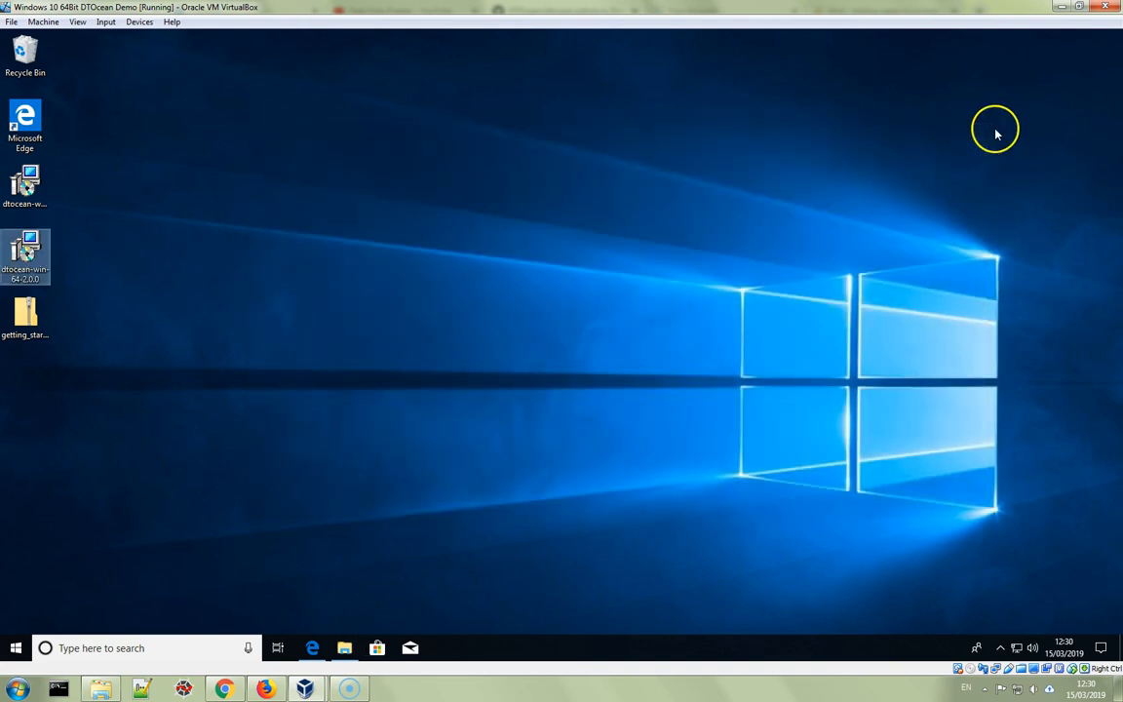
- Launch DTOcean from the DTOcean (64-bit) program group and maximize its window
{"action": "left_click", "coordinate": [16, 649]}
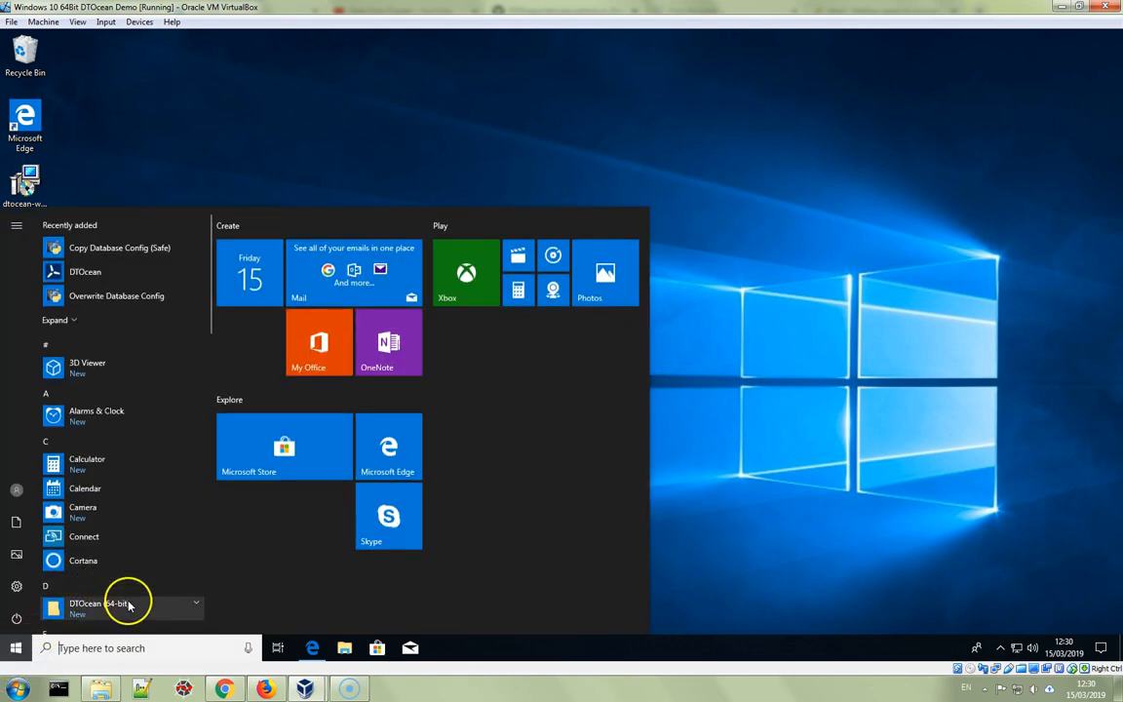
{"action": "scroll", "coordinate": [128, 604], "scroll_direction": "down", "scroll_amount": 3}
{"action": "left_click", "coordinate": [153, 478]}
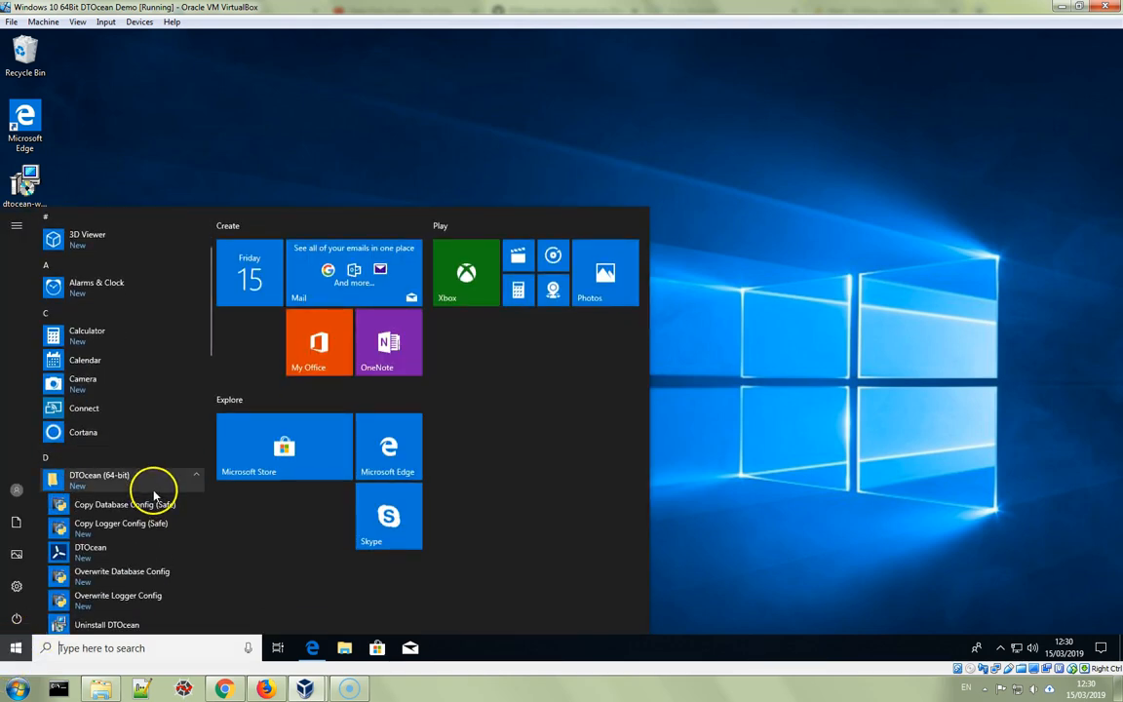
{"action": "left_click", "coordinate": [153, 547]}
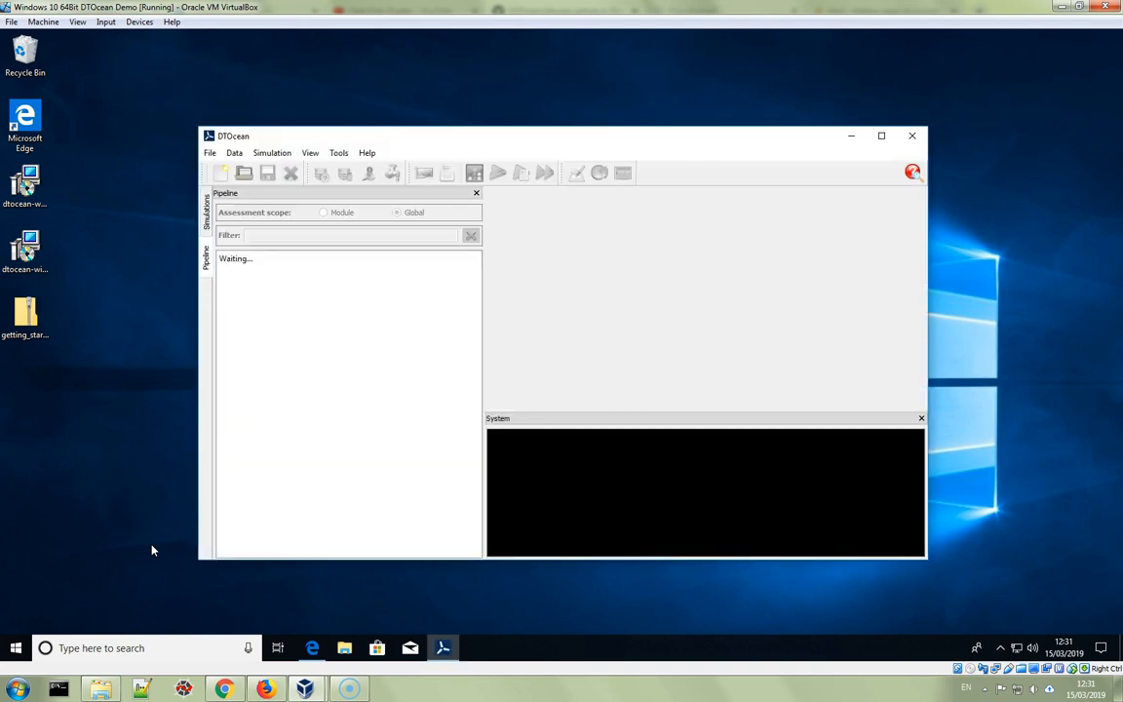
{"action": "left_click", "coordinate": [882, 137]}
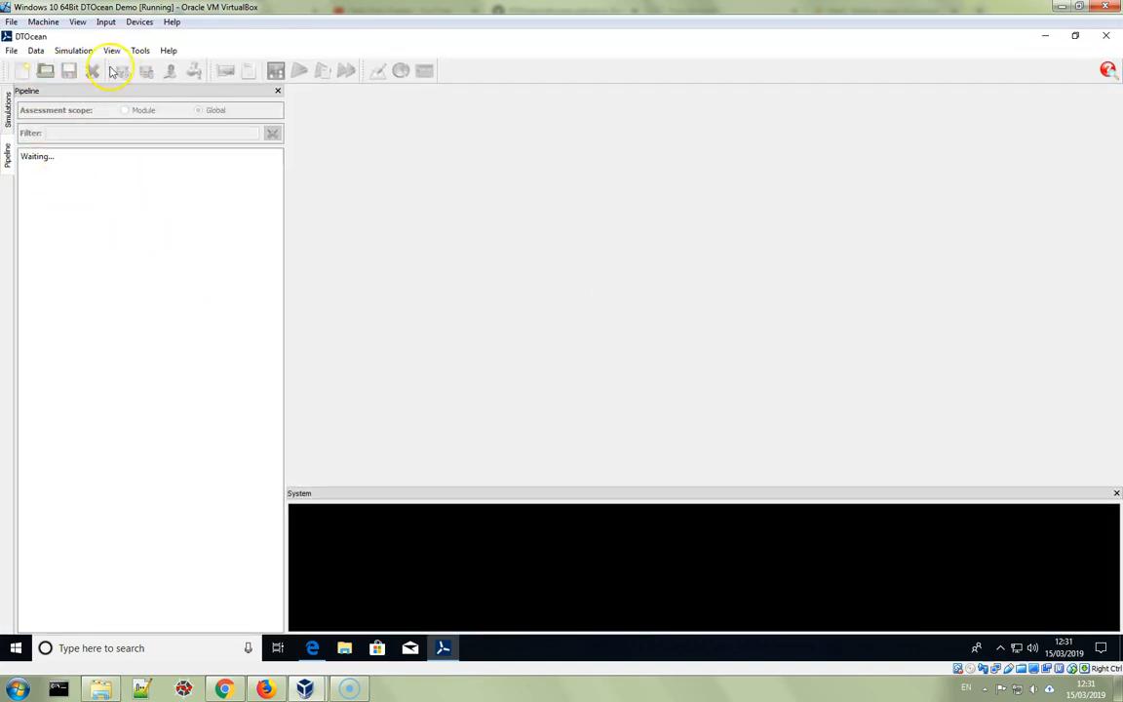
- Create a new project and check the credentials of the "local" database without applying it
{"action": "left_click", "coordinate": [22, 72]}
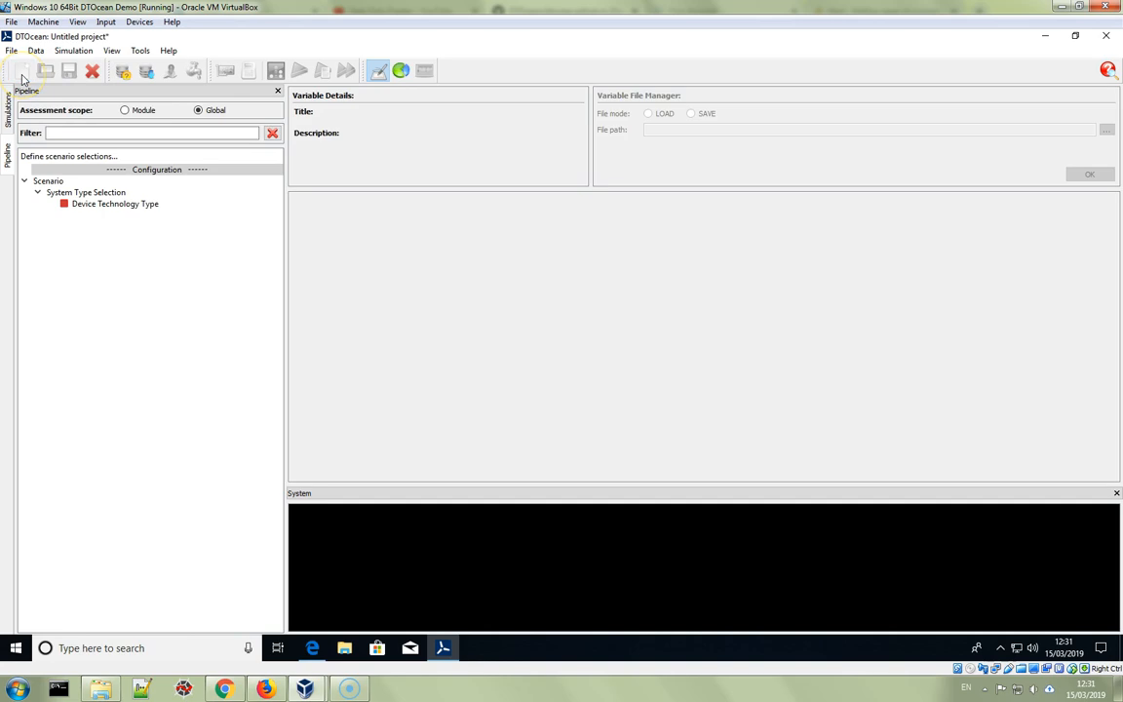
{"action": "left_click", "coordinate": [125, 75]}
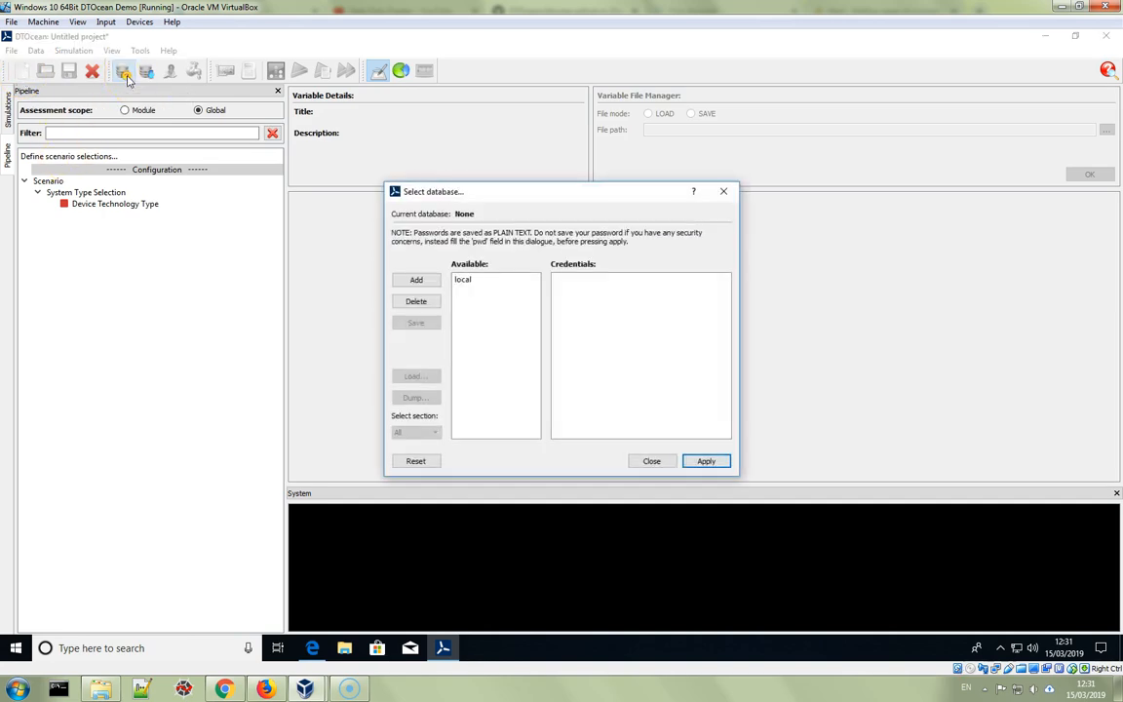
{"action": "left_click", "coordinate": [464, 285]}
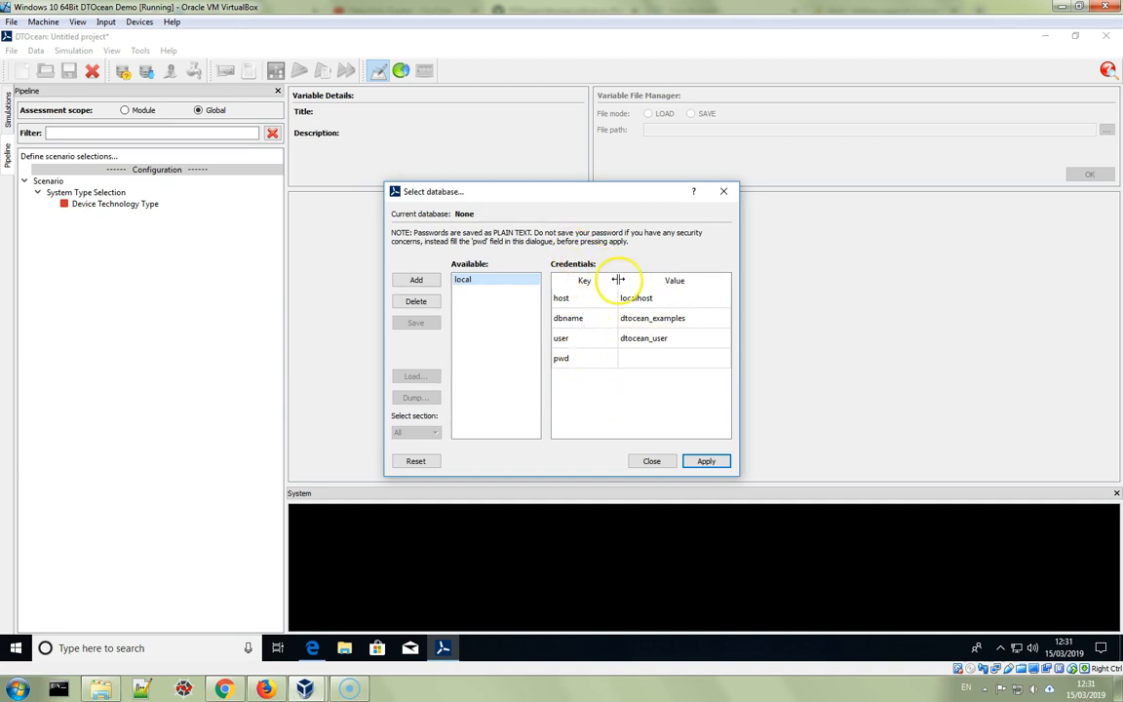
{"action": "left_click", "coordinate": [651, 464]}
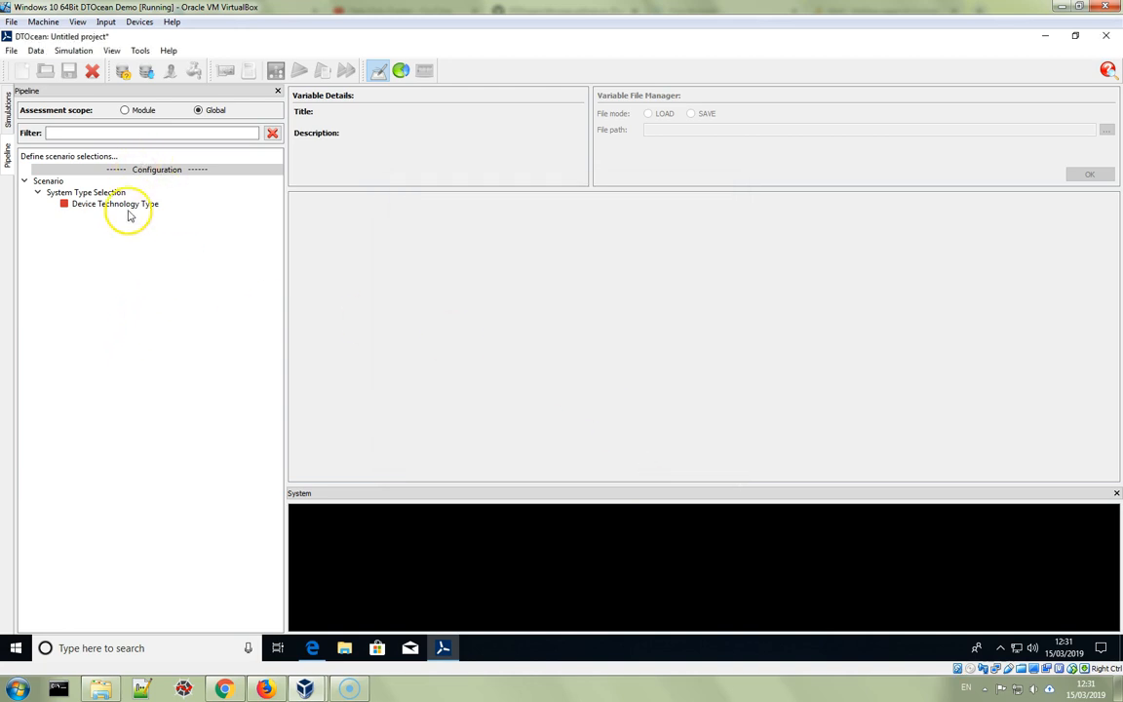
- Minimize DTOcean and extract the getting_started_example_files-2.0.0 archive into a folder of the same name on the Desktop
{"action": "left_click", "coordinate": [1046, 37]}
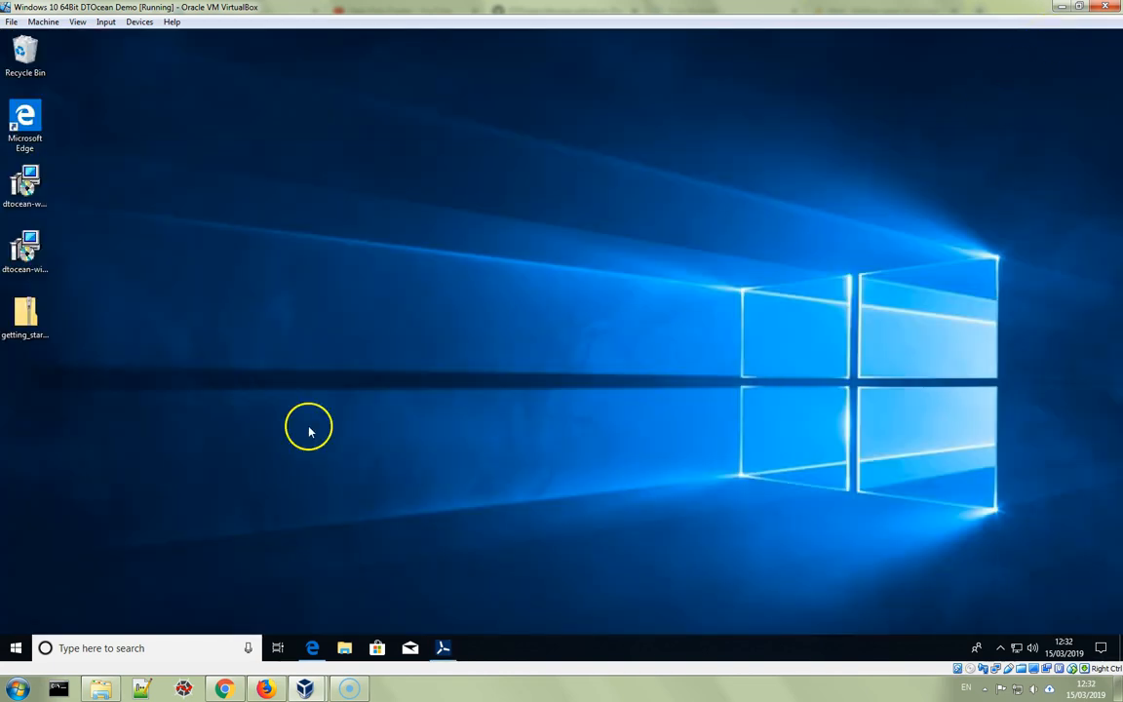
{"action": "left_click", "coordinate": [23, 317]}
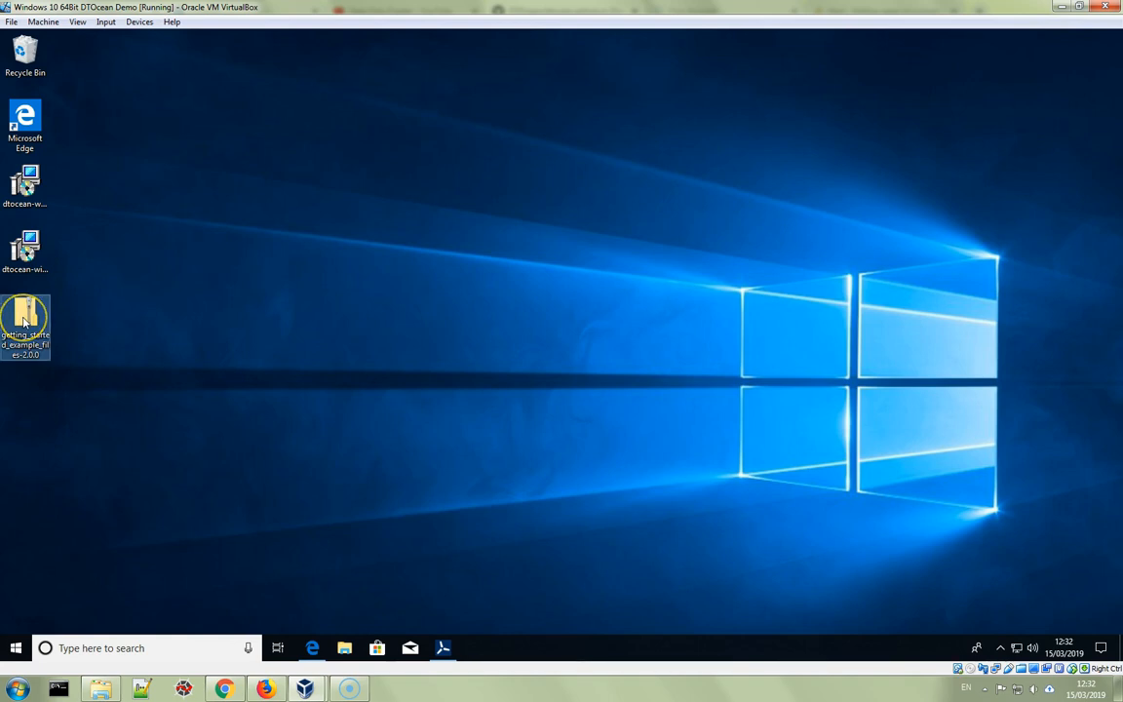
{"action": "right_click", "coordinate": [23, 320]}
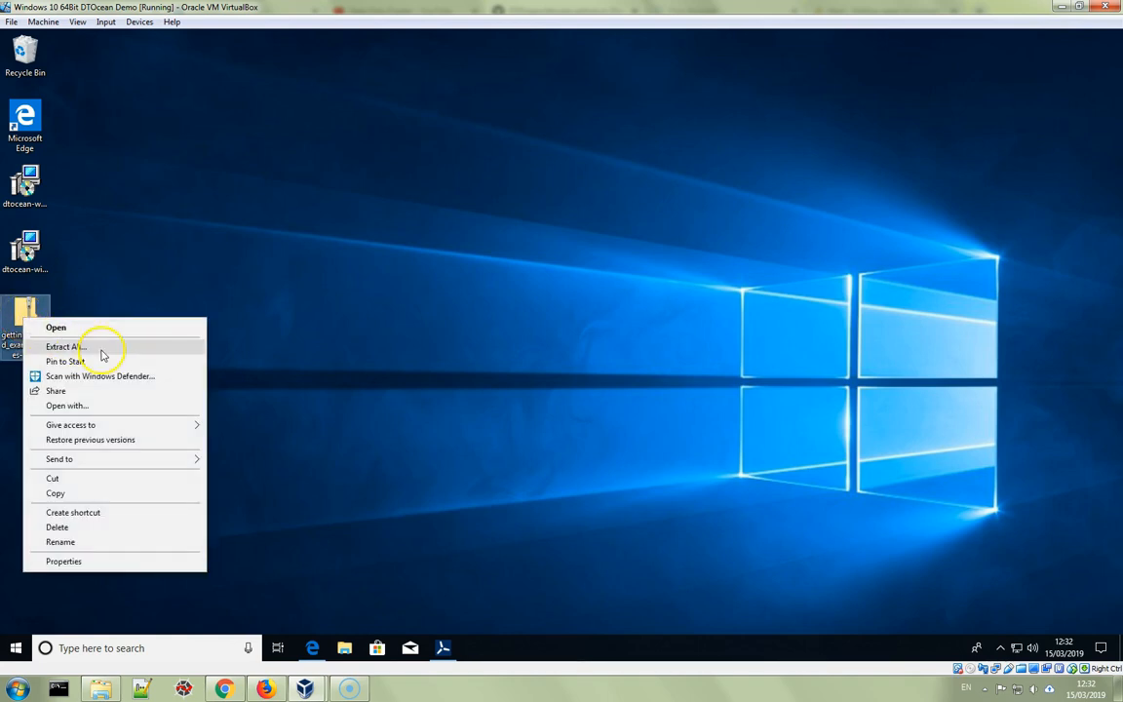
{"action": "left_click", "coordinate": [59, 346]}
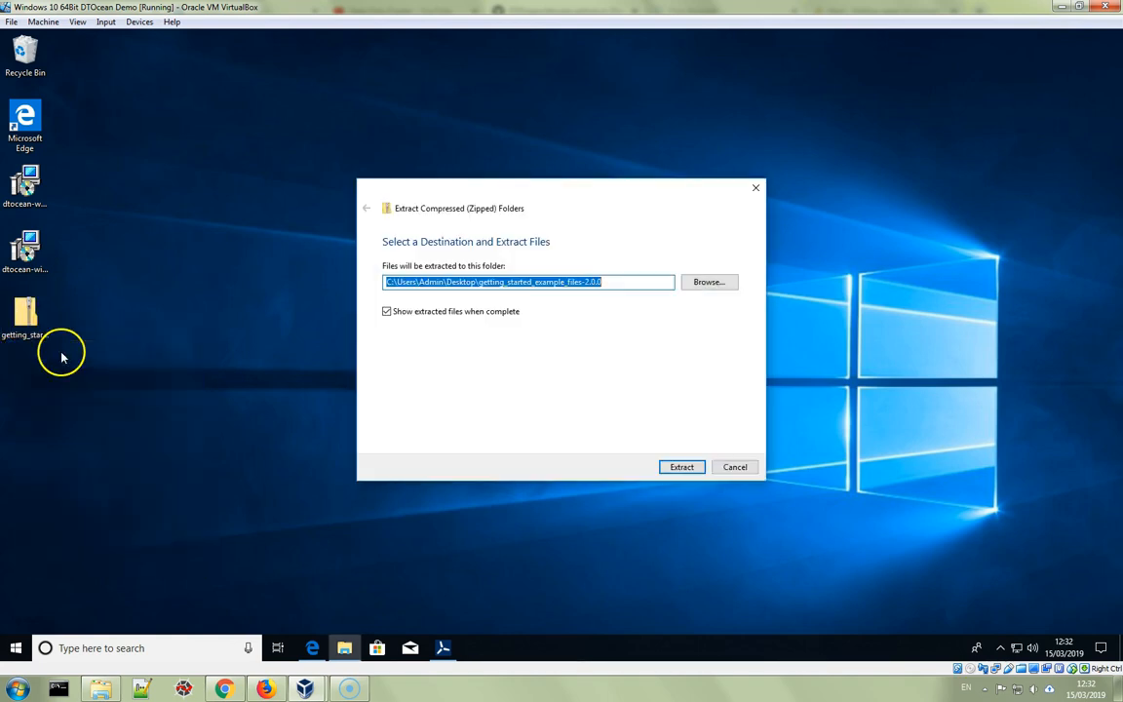
{"action": "left_click", "coordinate": [683, 467]}
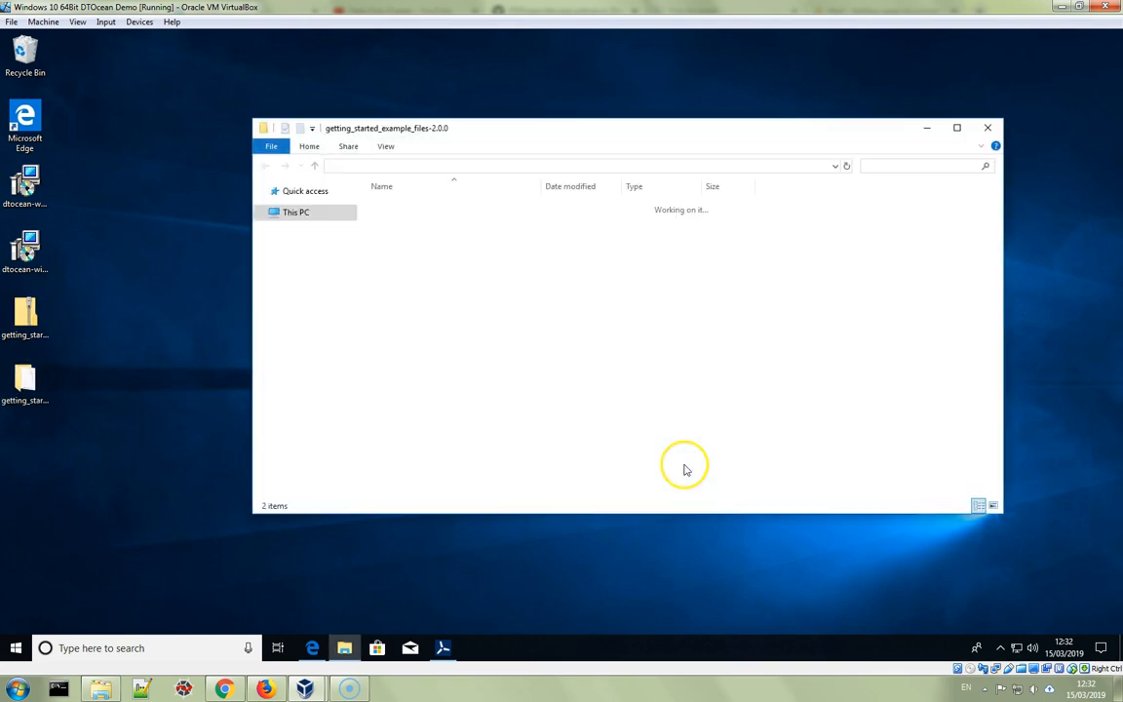
- Look over the extracted RM3 Model Data folder and the RM3_10_example.dto project file
{"action": "left_click", "coordinate": [451, 220]}
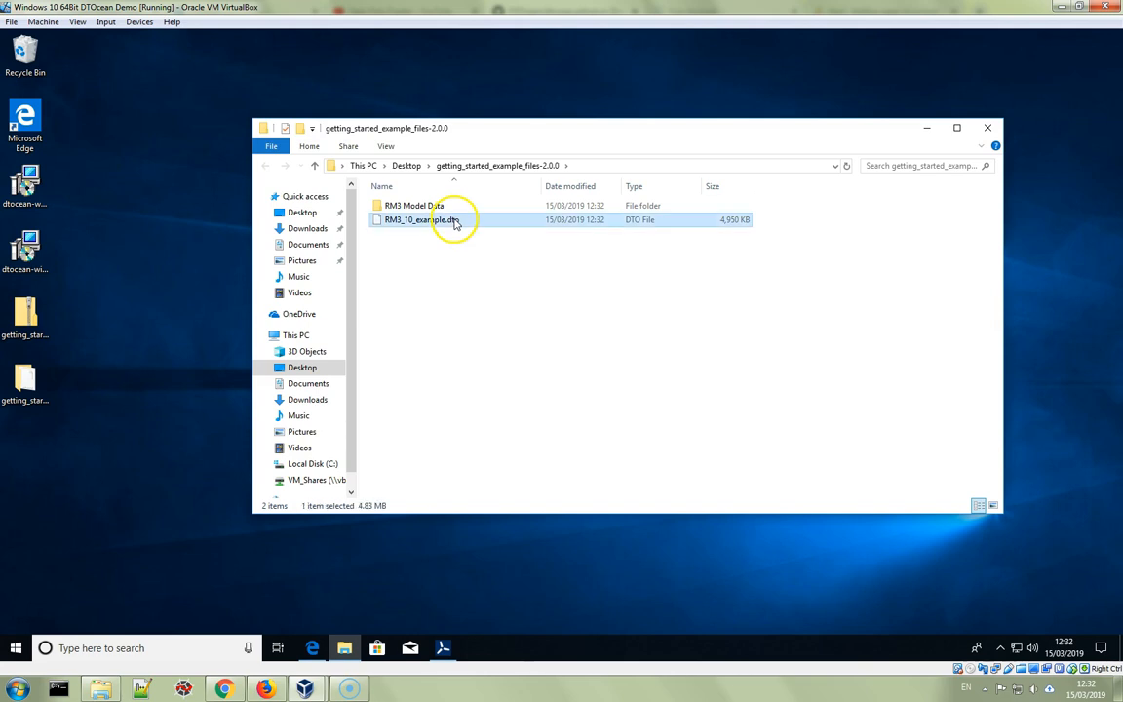
{"action": "left_click", "coordinate": [443, 205]}
{"action": "left_click", "coordinate": [446, 223]}
{"action": "left_click", "coordinate": [430, 205]}
{"action": "left_click", "coordinate": [440, 221]}
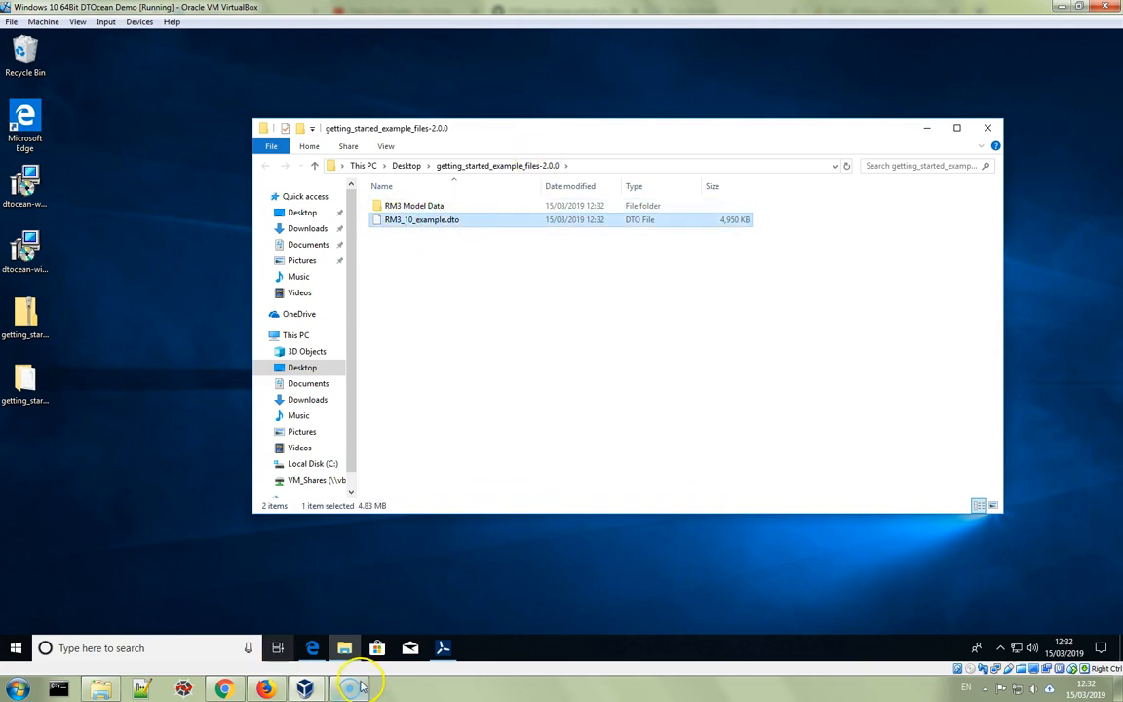
- Return to DTOcean, close the untitled project and open RM3_10_example.dto from the Desktop folder getting_started_example_files-2.0.0
{"action": "left_click", "coordinate": [443, 649]}
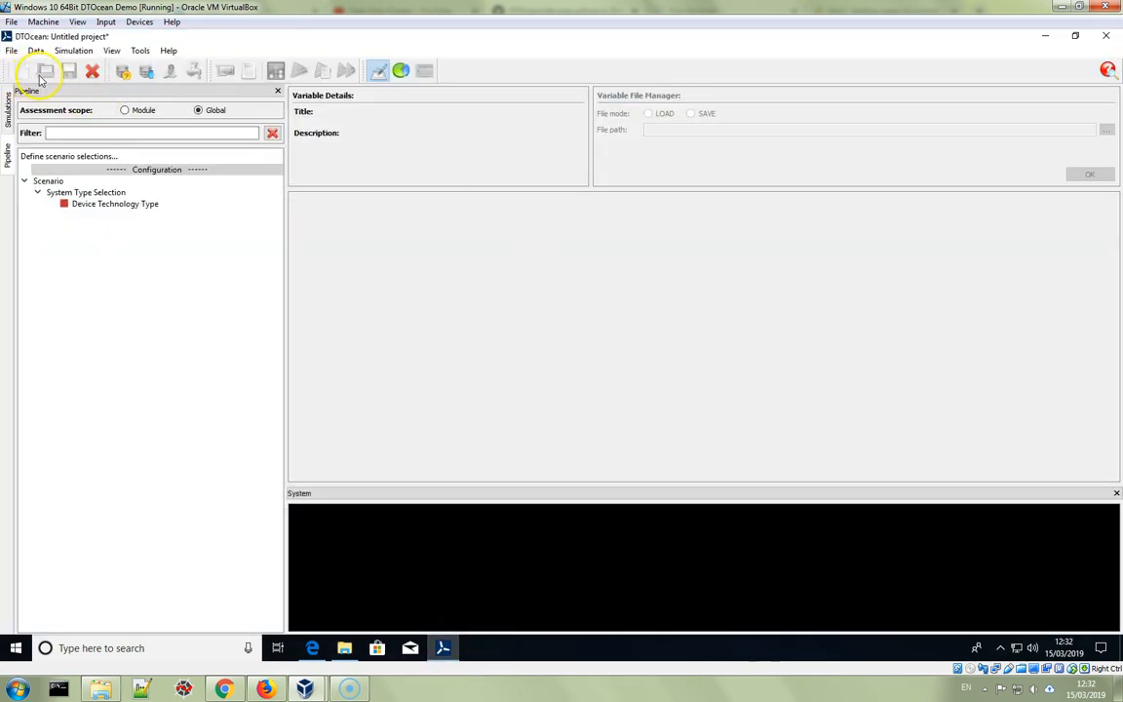
{"action": "left_click", "coordinate": [92, 72]}
{"action": "left_click", "coordinate": [45, 74]}
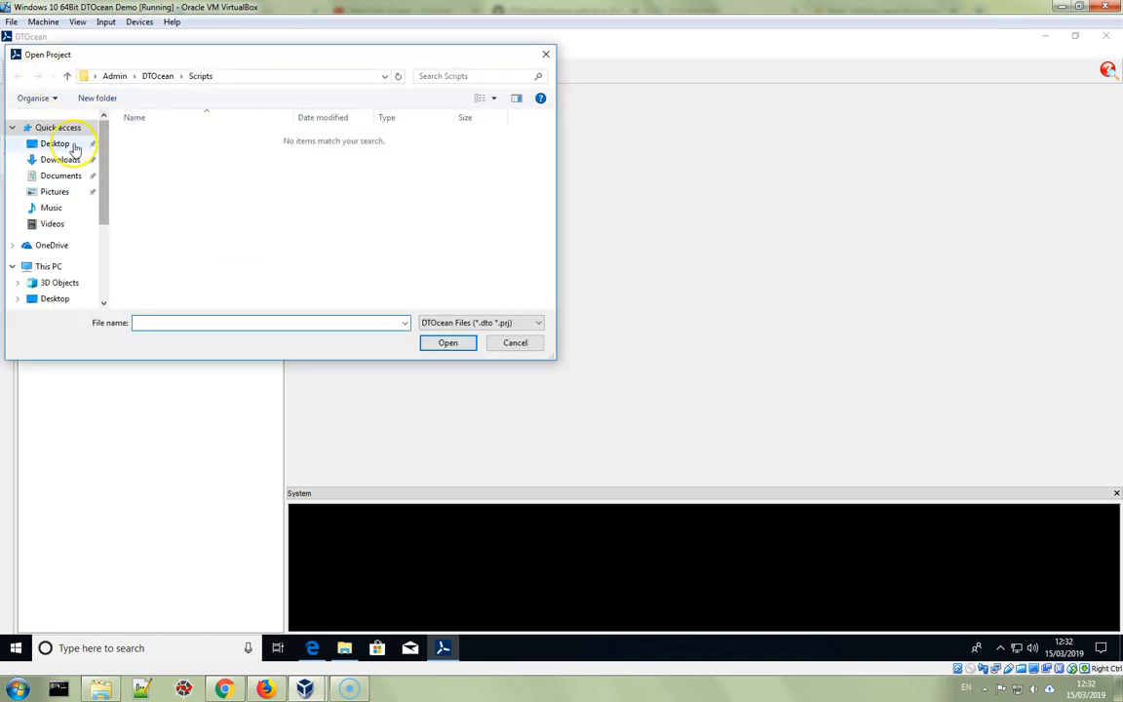
{"action": "left_click", "coordinate": [73, 144]}
{"action": "left_click", "coordinate": [184, 138]}
{"action": "double_click", "coordinate": [184, 139]}
{"action": "left_click", "coordinate": [183, 153]}
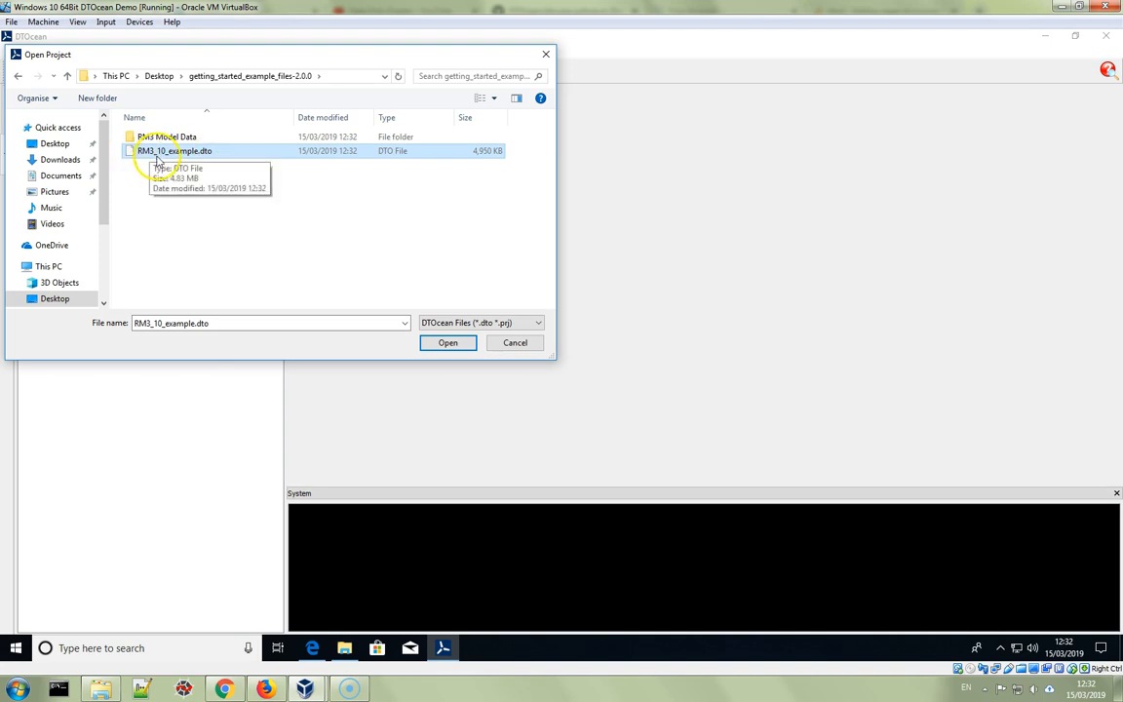
{"action": "left_click", "coordinate": [447, 342]}
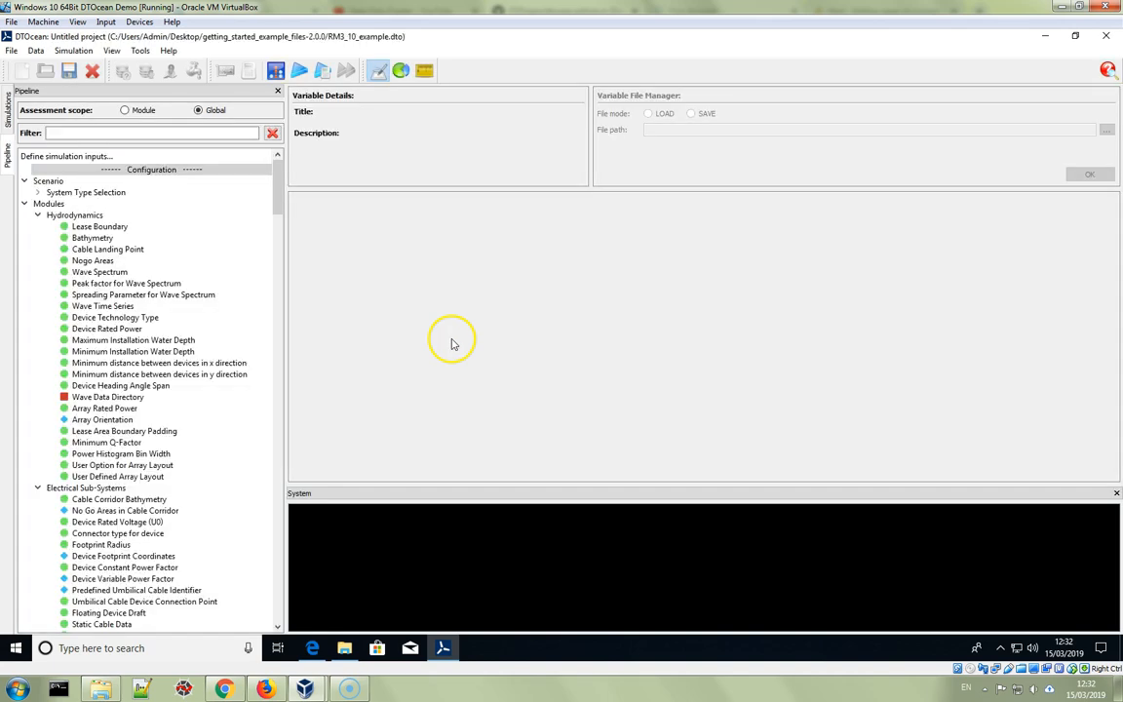
- Examine the Wave Data Directory input of the Hydrodynamics module, and close DTOcean and the example files folder
{"action": "mouse_move", "coordinate": [282, 205]}
{"action": "left_mouse_down"}
{"action": "mouse_move", "coordinate": [281, 232]}
{"action": "mouse_move", "coordinate": [282, 181]}
{"action": "left_mouse_up"}
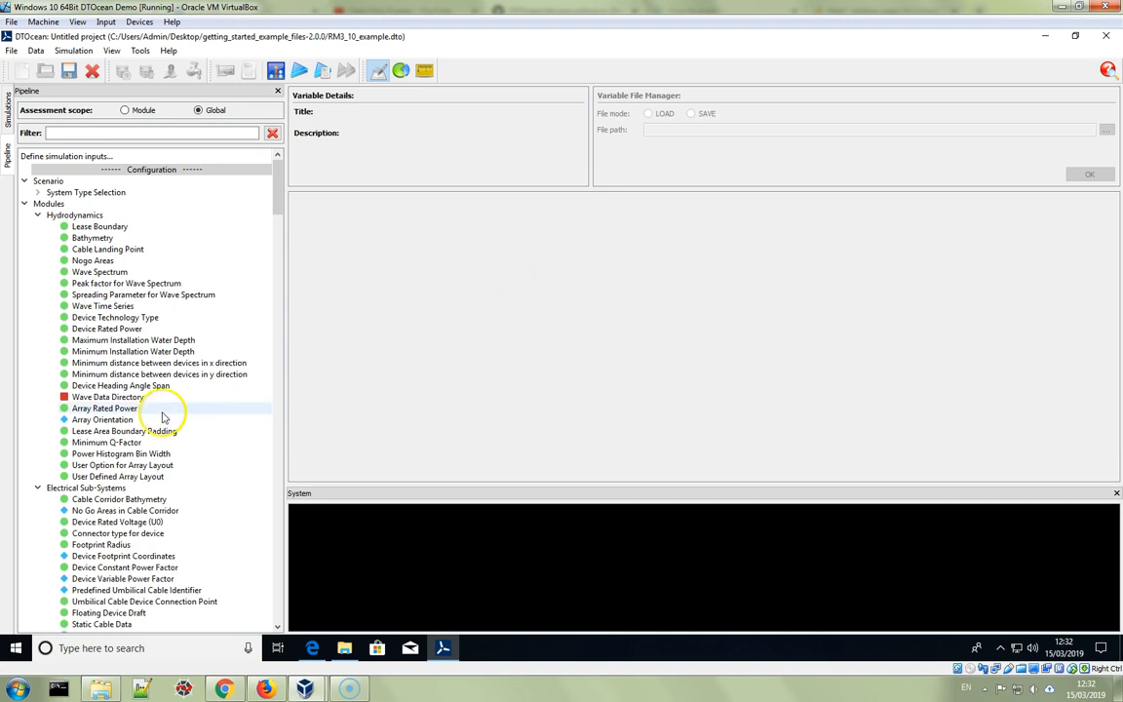
{"action": "left_click", "coordinate": [147, 397]}
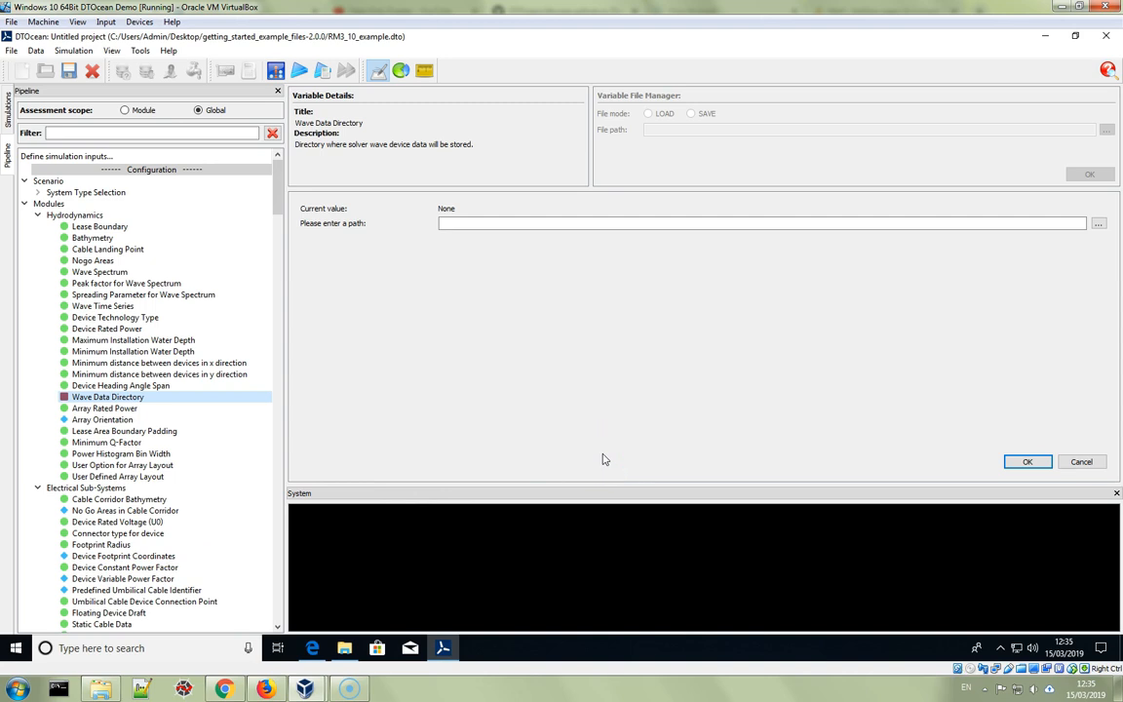
{"action": "left_click", "coordinate": [1106, 36]}
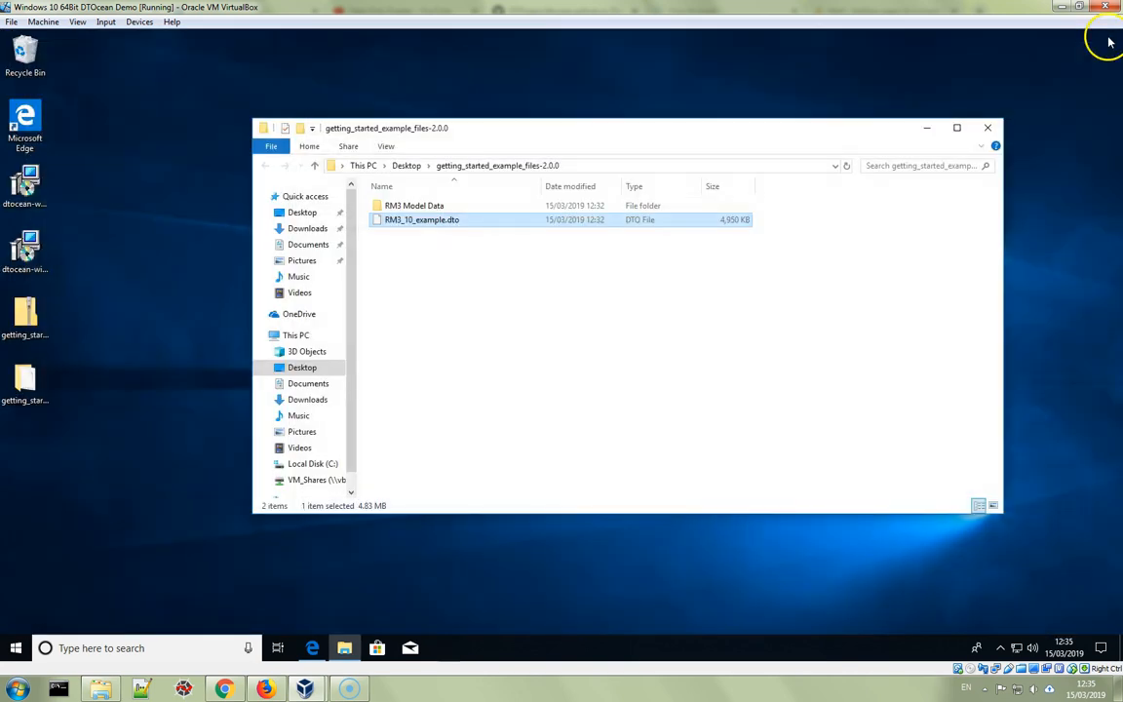
{"action": "left_click", "coordinate": [988, 128]}
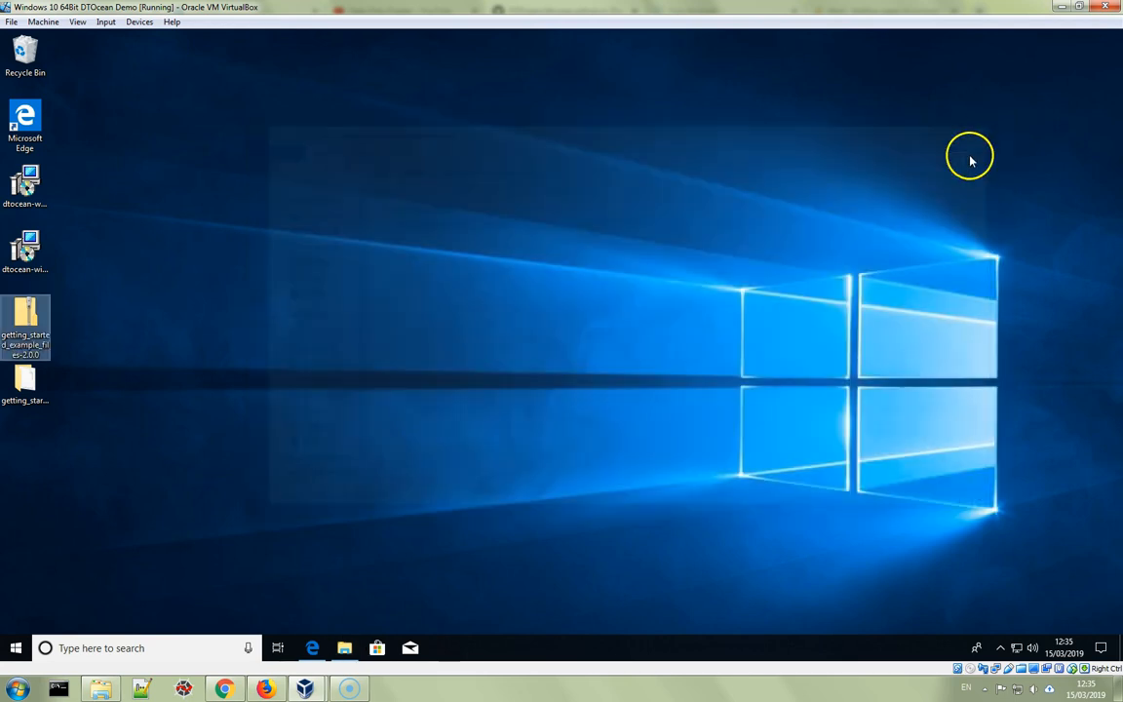